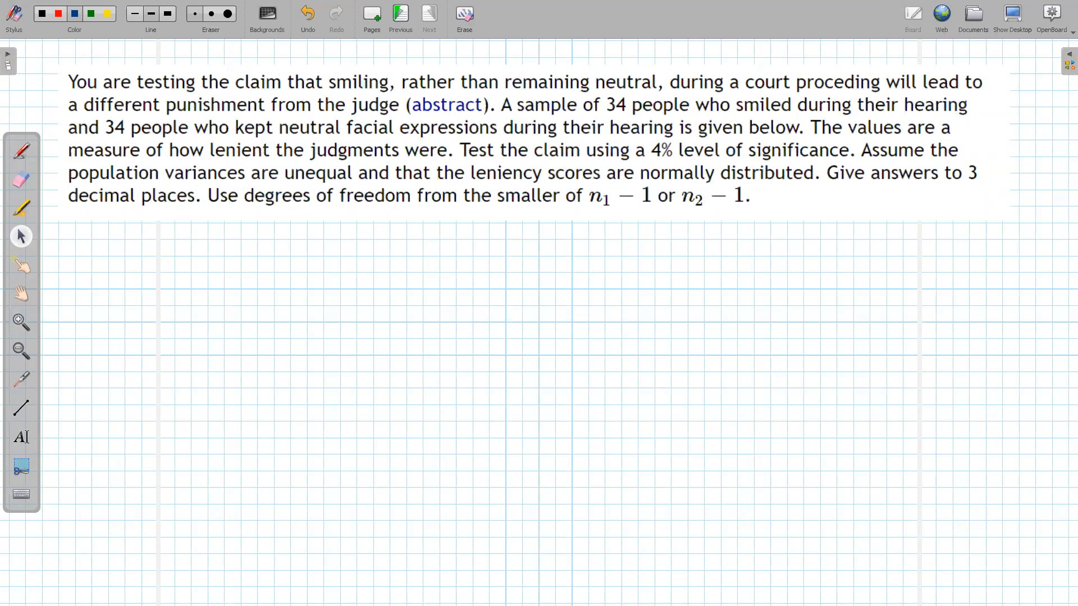
# - Switch to the MyOpenMath question window in Chrome and review the Smile and Neutral data table
pyautogui.hotkey('alt', 'Tab')
pyautogui.scroll(-1, 469, 302)
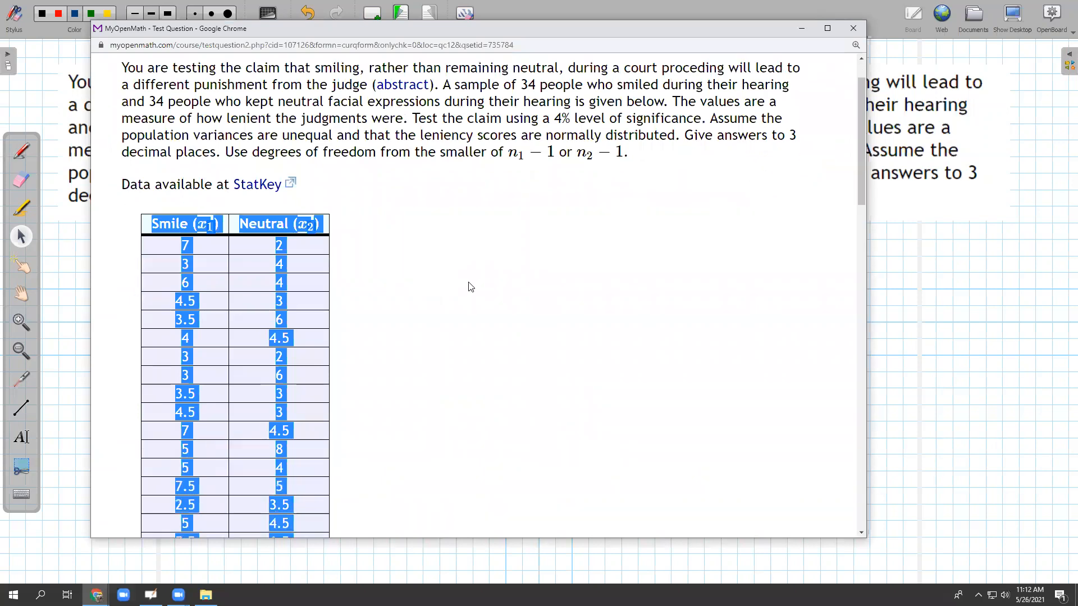
pyautogui.scroll(-1, 471, 287)
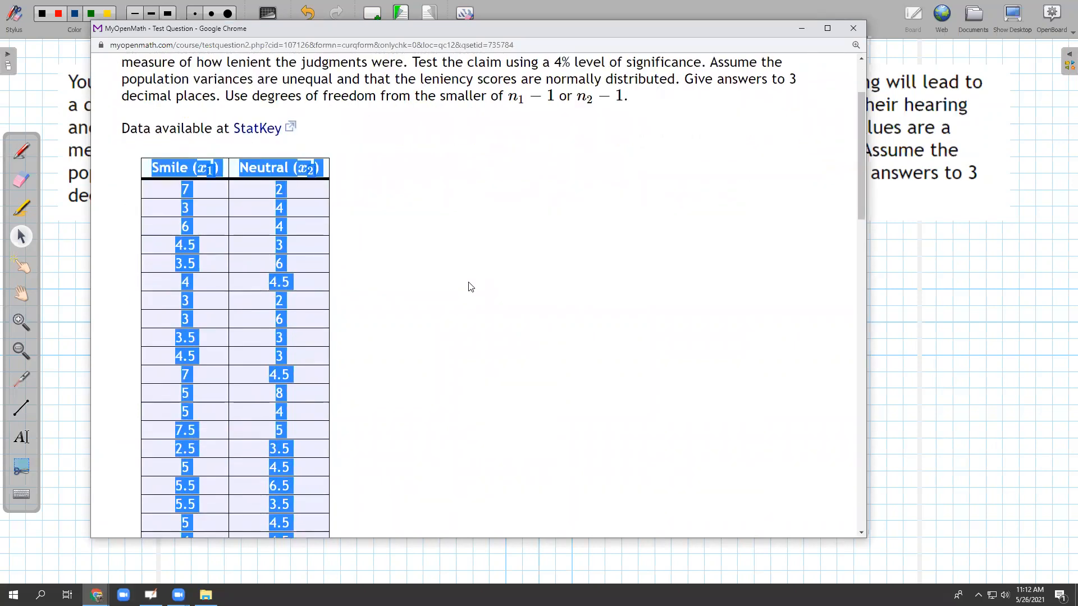
pyautogui.scroll(-3, 470, 287)
pyautogui.scroll(-3, 470, 287)
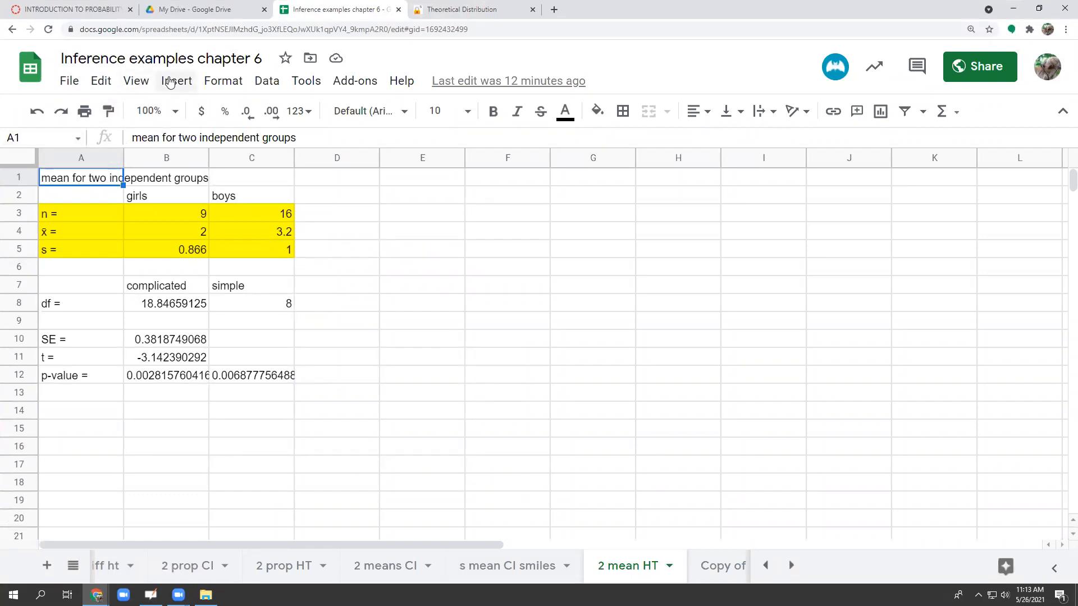
# - Insert two columns before column A on the 2 mean HT sheet and paste the copied Smile and Neutral data at A1
pyautogui.click(170, 83)
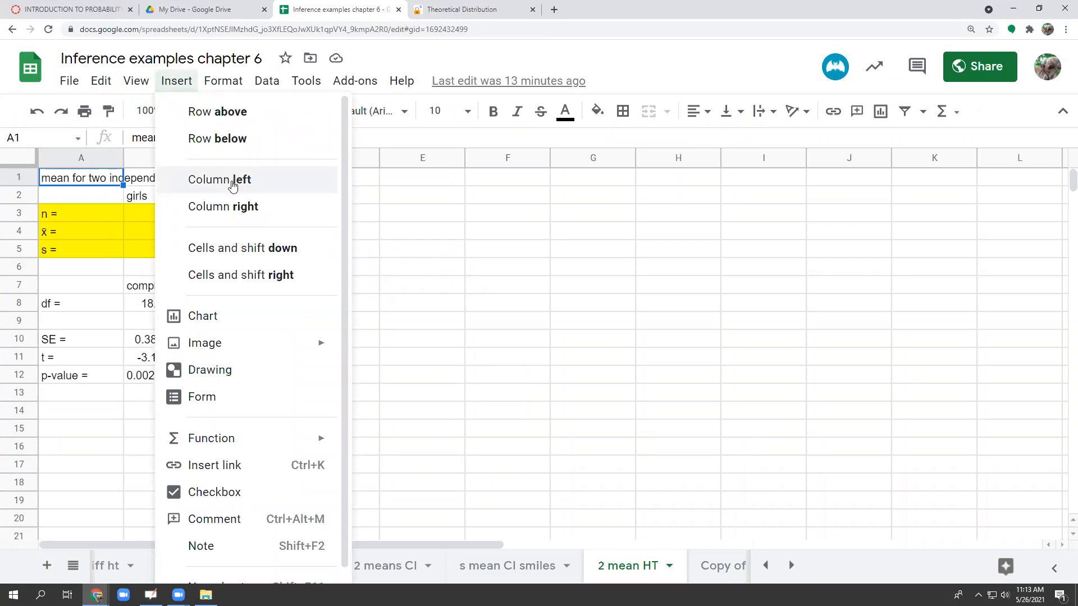
pyautogui.click(233, 181)
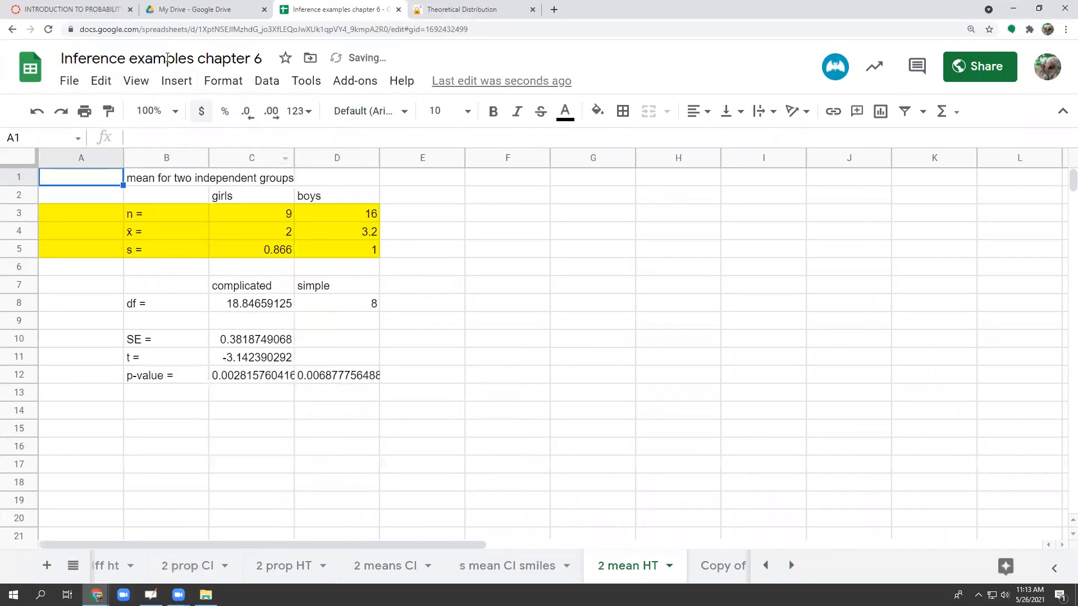
pyautogui.click(178, 80)
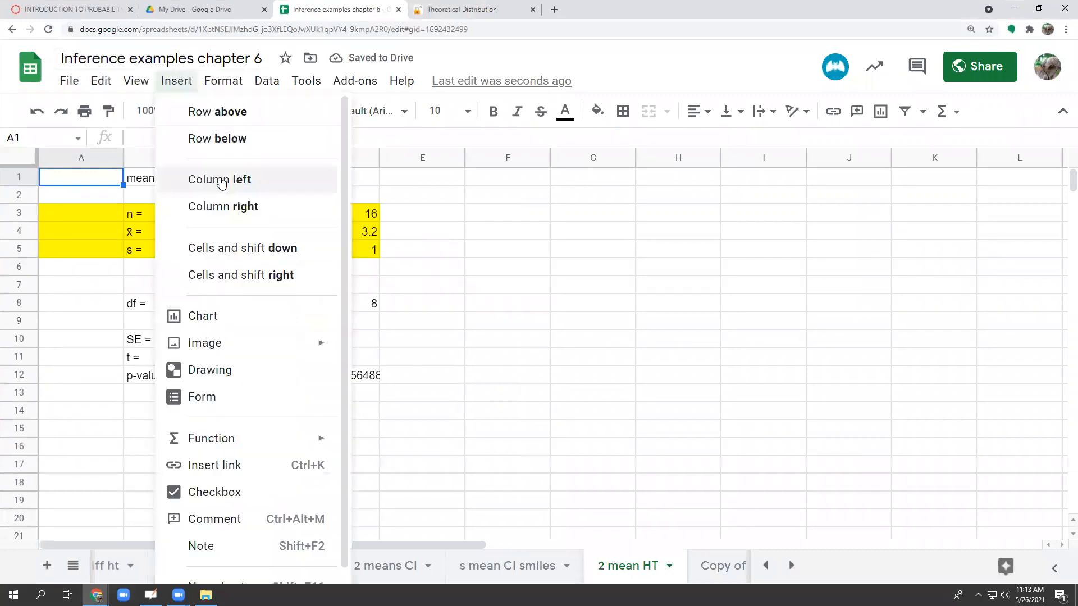
pyautogui.click(207, 178)
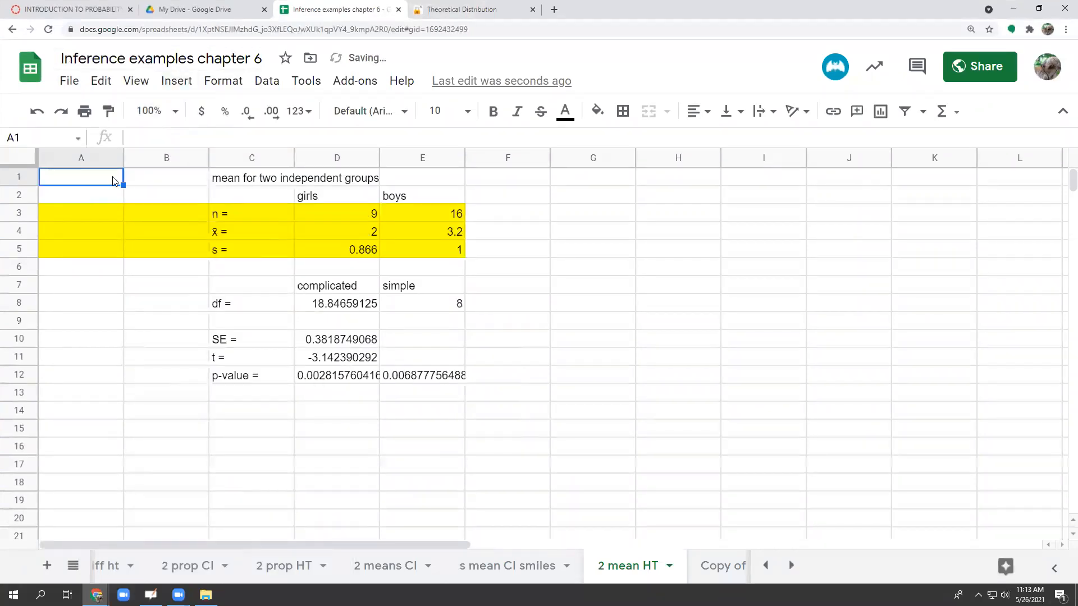
pyautogui.hotkey('ctrl', 'v')
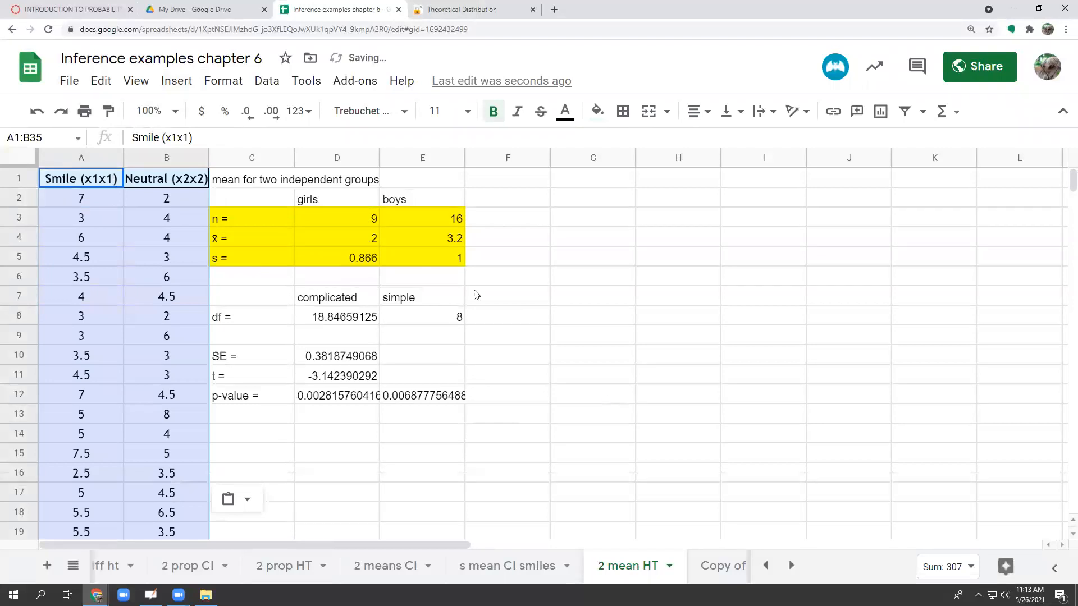
# - Clear the girls and boys group labels in cells D2:E2
pyautogui.click(549, 263)
pyautogui.moveTo(333, 199); pyautogui.dragTo(393, 190)
pyautogui.press('Delete')
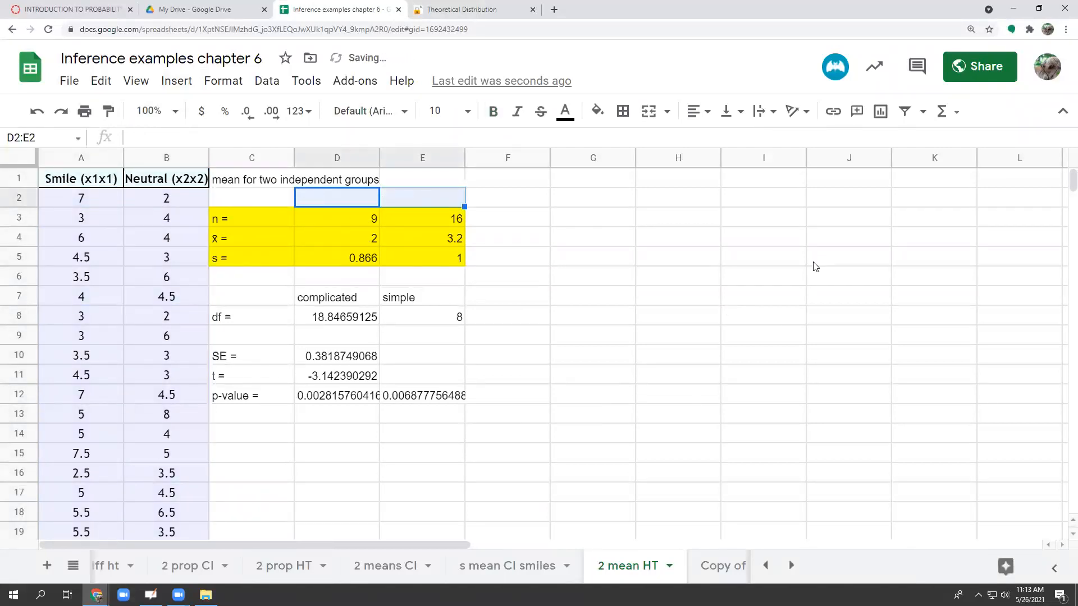
# - Copy the spreadsheet's sharing link and close the sharing settings
pyautogui.click(980, 66)
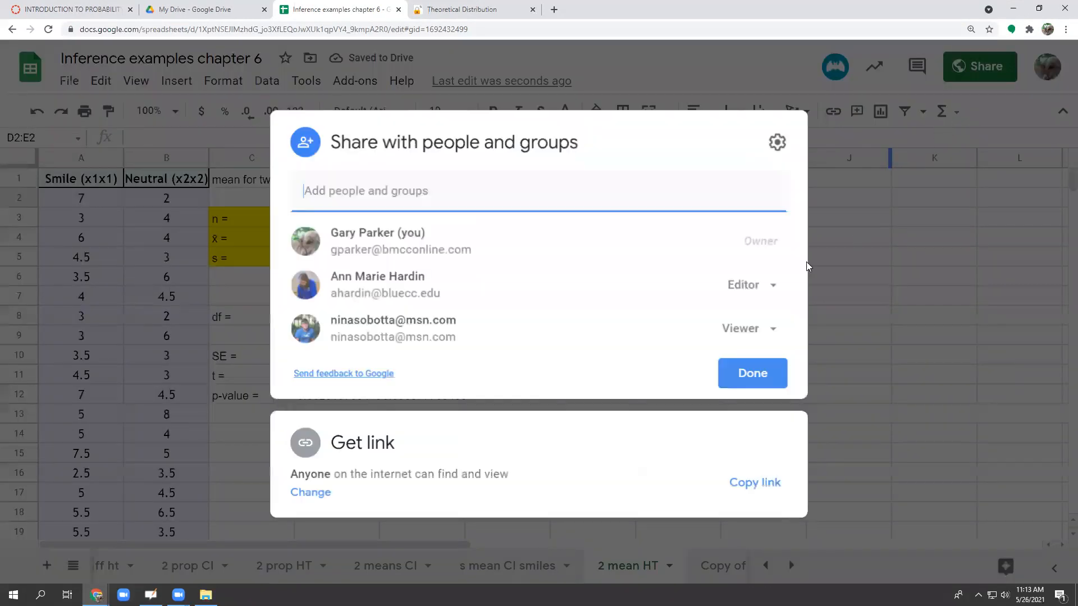
pyautogui.click(759, 488)
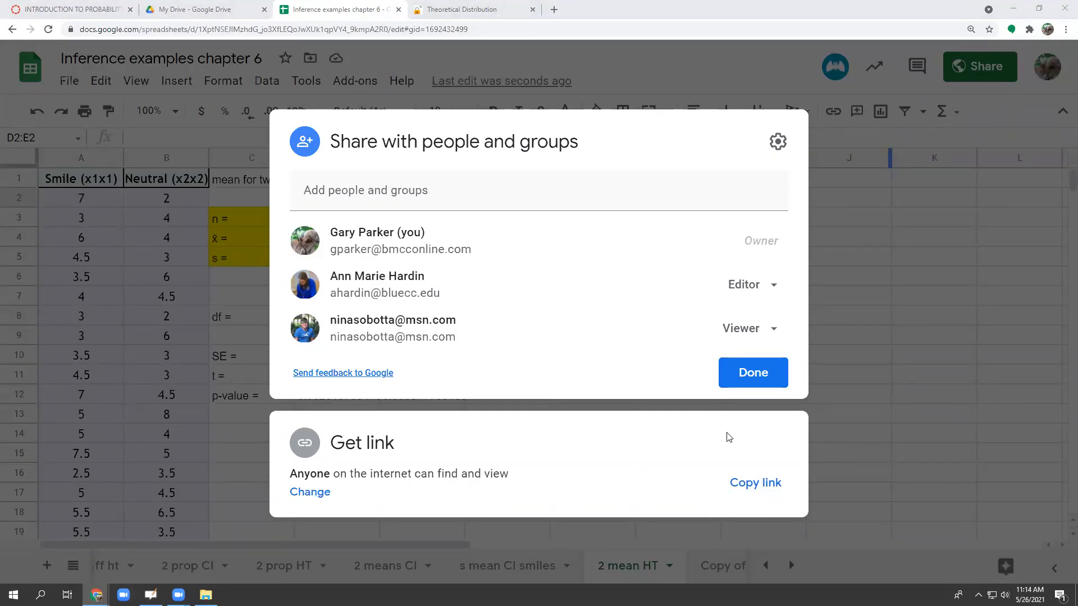
pyautogui.click(745, 377)
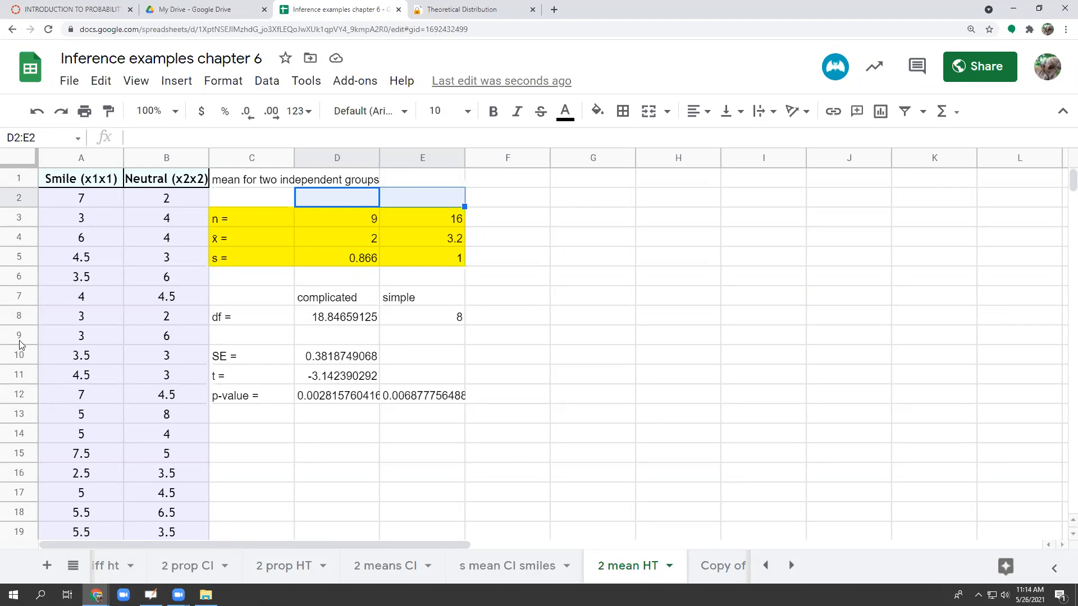
# - Correct the header in cell A1 to "Smile (x1)"
pyautogui.click(110, 184)
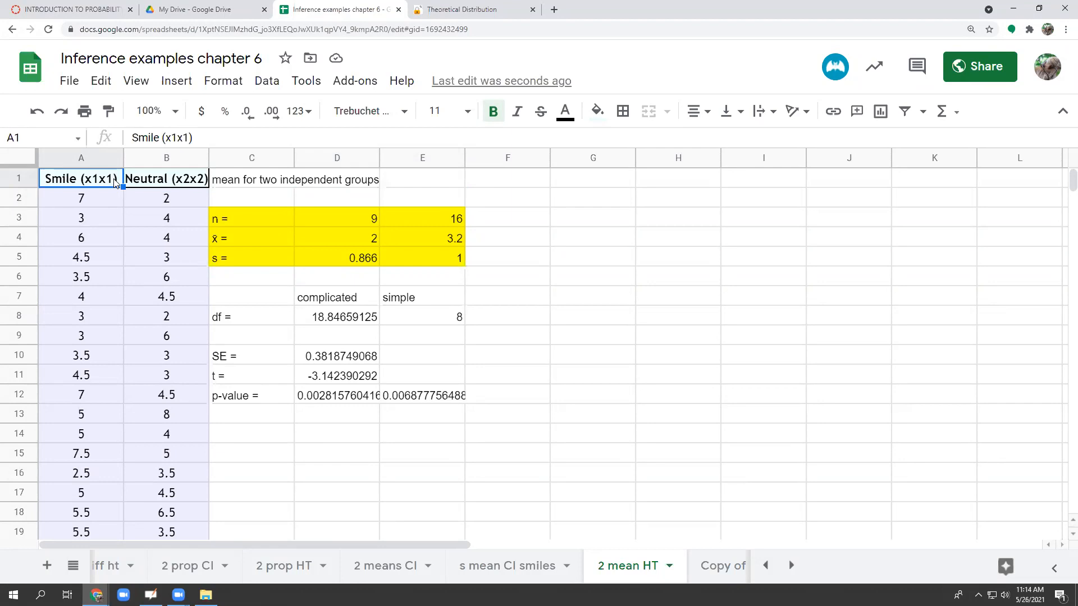
pyautogui.doubleClick(115, 178)
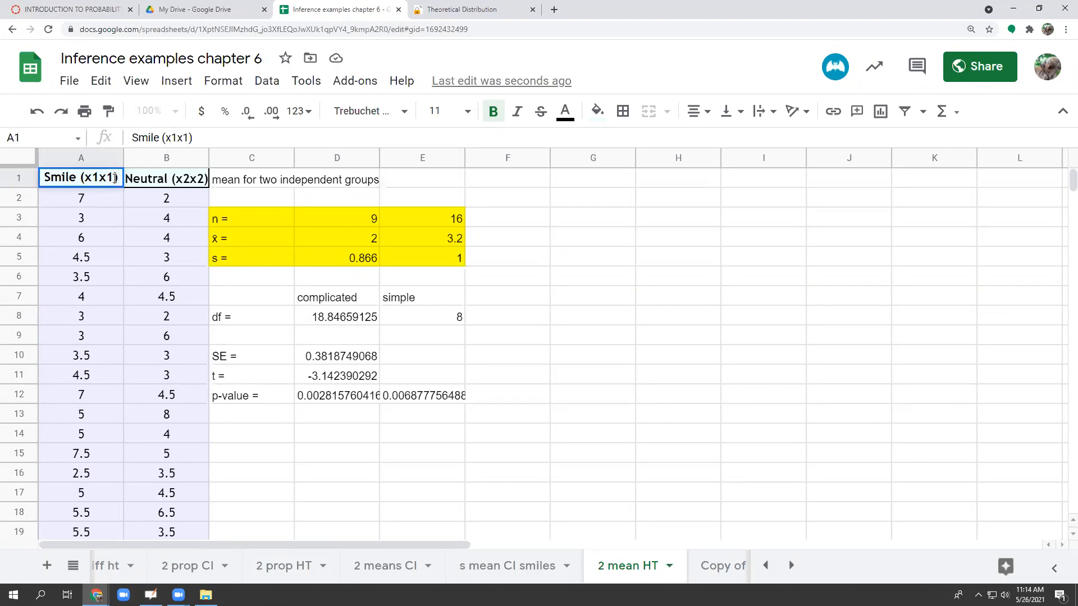
pyautogui.press('BackSpace')
pyautogui.press('BackSpace')
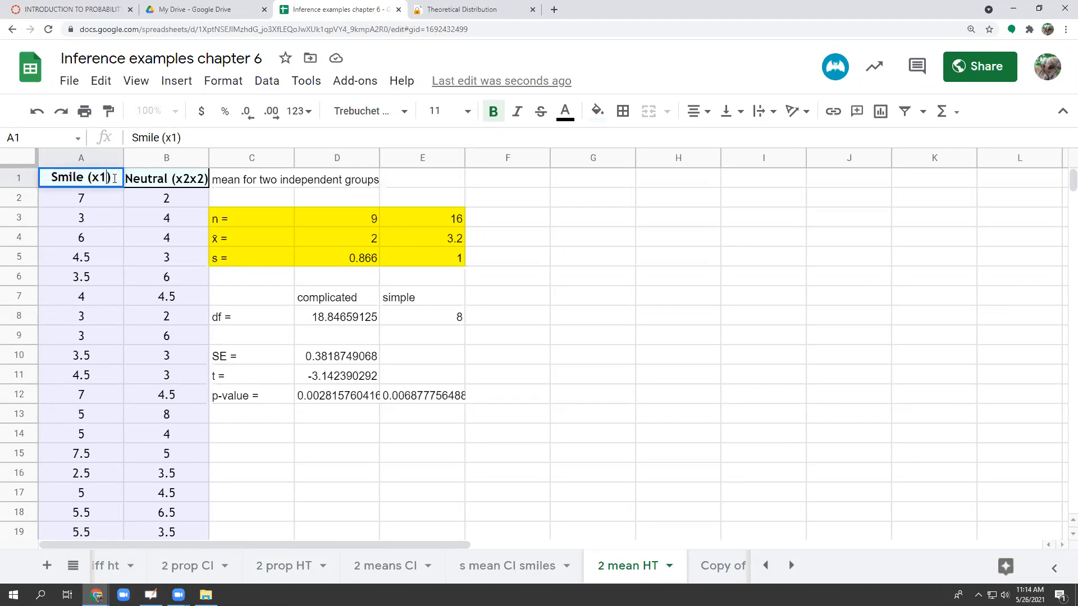
pyautogui.press('Return')
# - Correct the header in cell B1 to "Neutral (x2)"
pyautogui.click(191, 181)
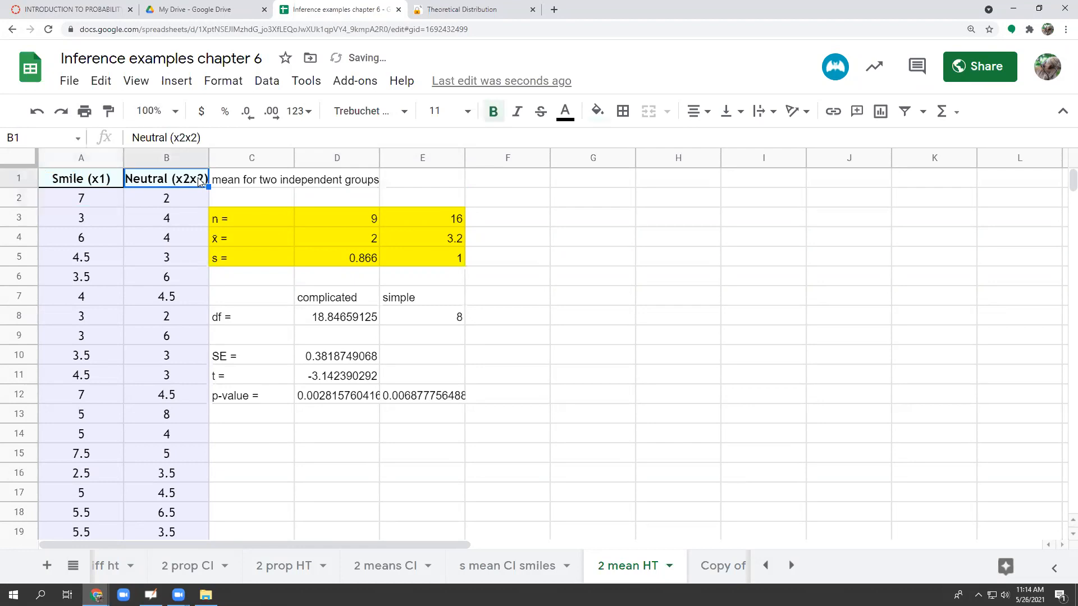
pyautogui.doubleClick(200, 181)
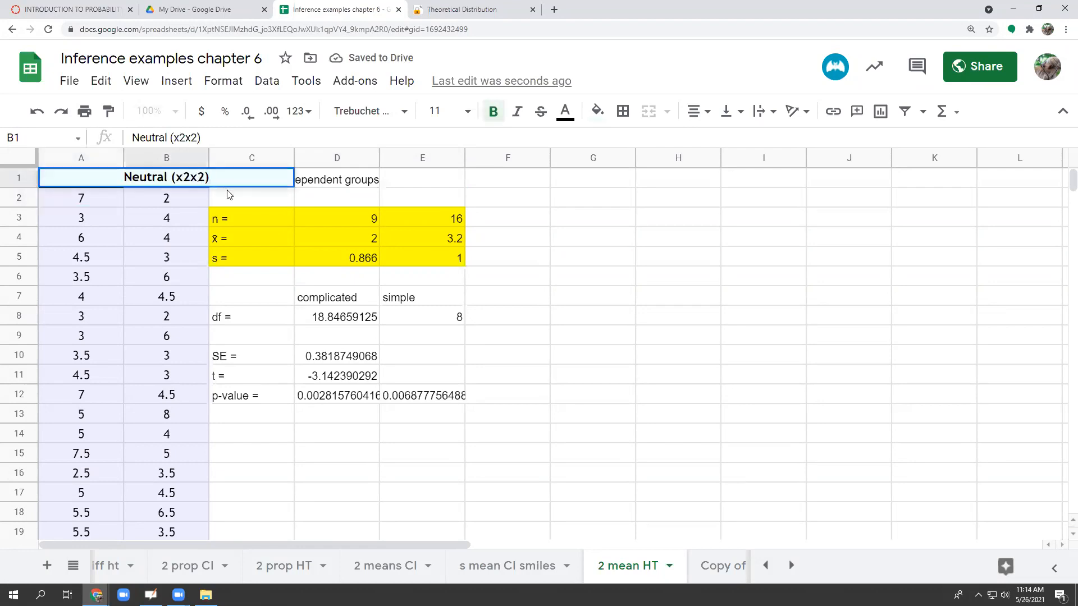
pyautogui.press('BackSpace')
pyautogui.press('BackSpace')
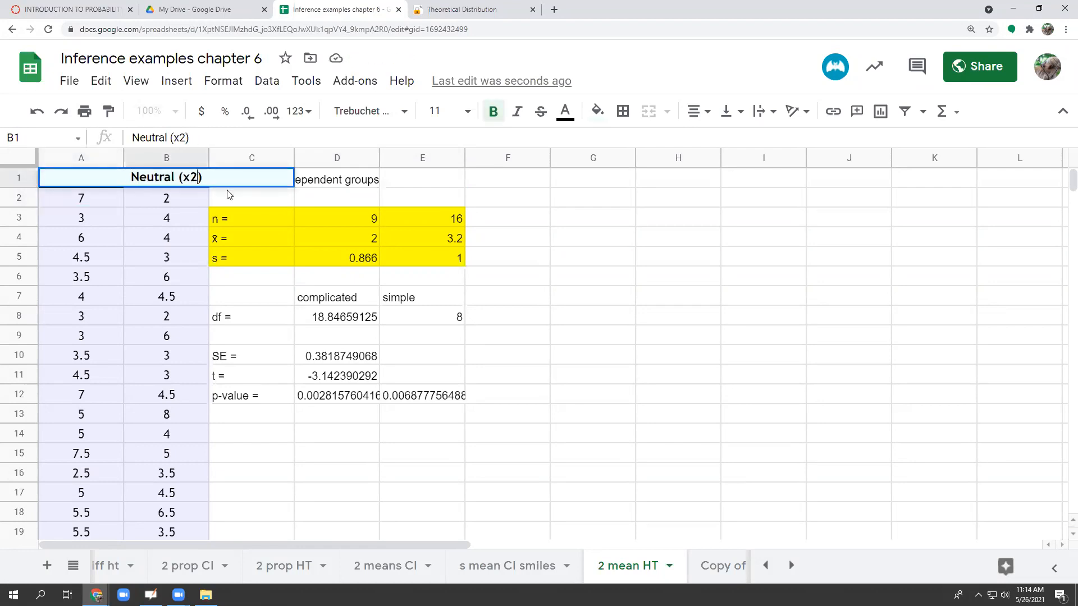
pyautogui.press('Return')
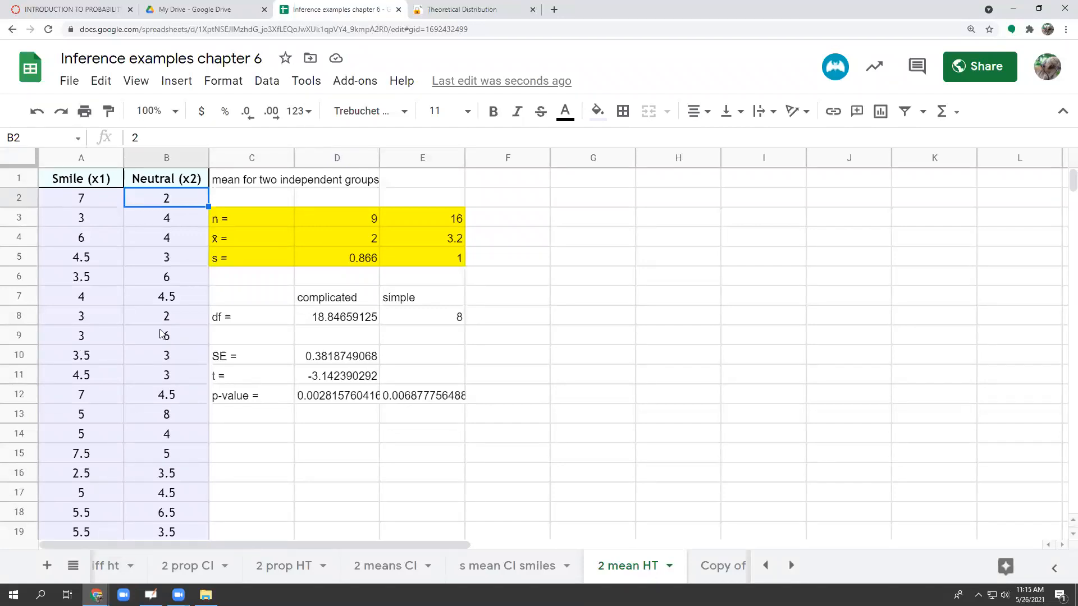
# - Check the extent of the pasted data and clear the old n, x̄ and s values in D3:E5
pyautogui.scroll(-2, 163, 348)
pyautogui.scroll(-5, 162, 349)
pyautogui.scroll(6, 161, 353)
pyautogui.scroll(1, 161, 351)
pyautogui.moveTo(352, 215); pyautogui.dragTo(421, 250)
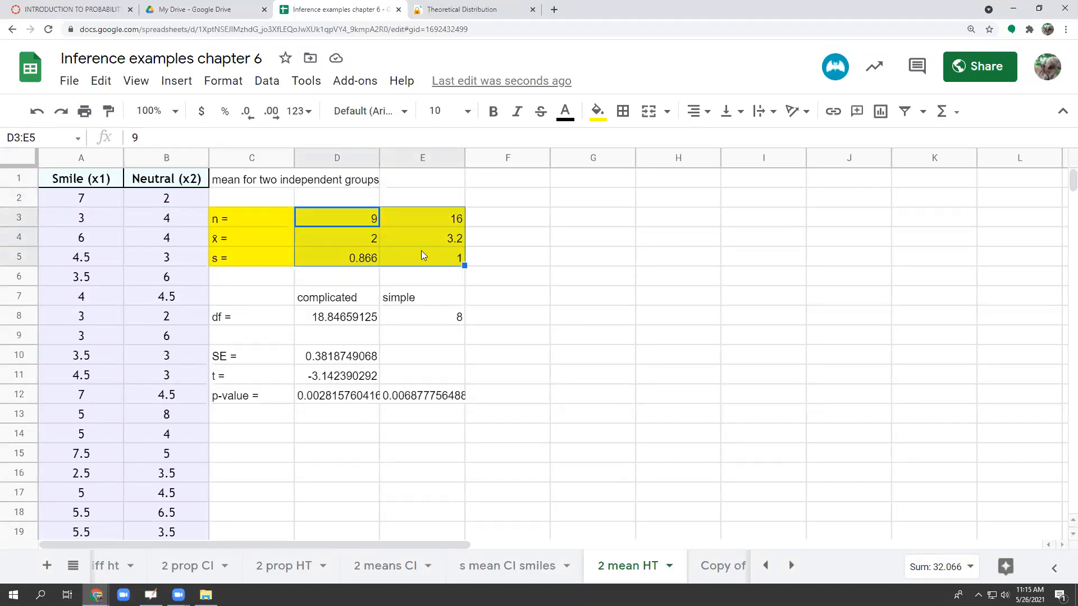
pyautogui.press('Delete')
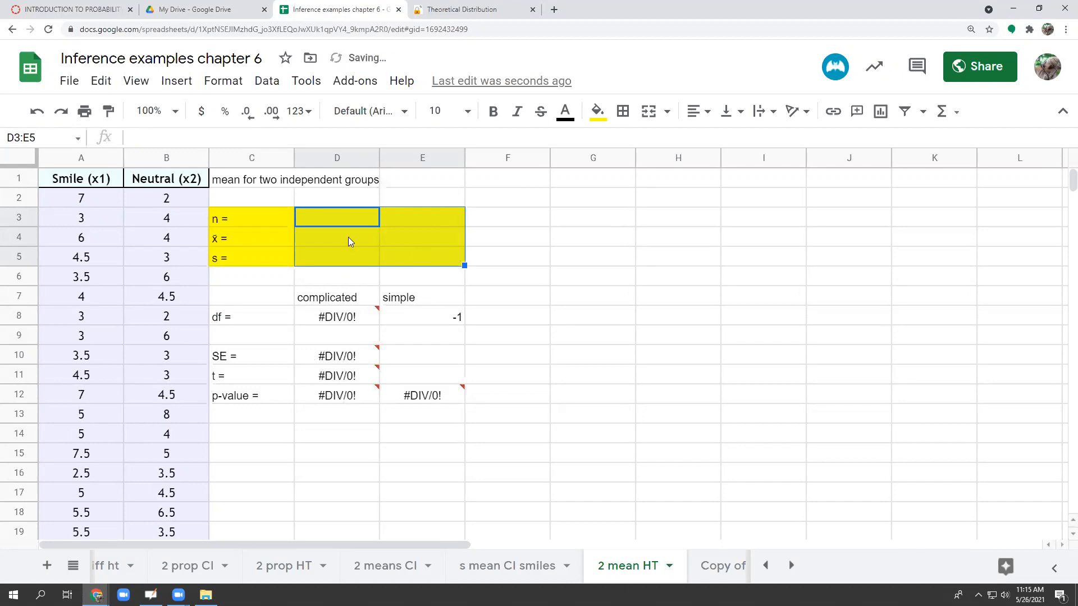
# - Calculate the Smile group's sample size in cell D3 with =count(A:A)
pyautogui.click(331, 221)
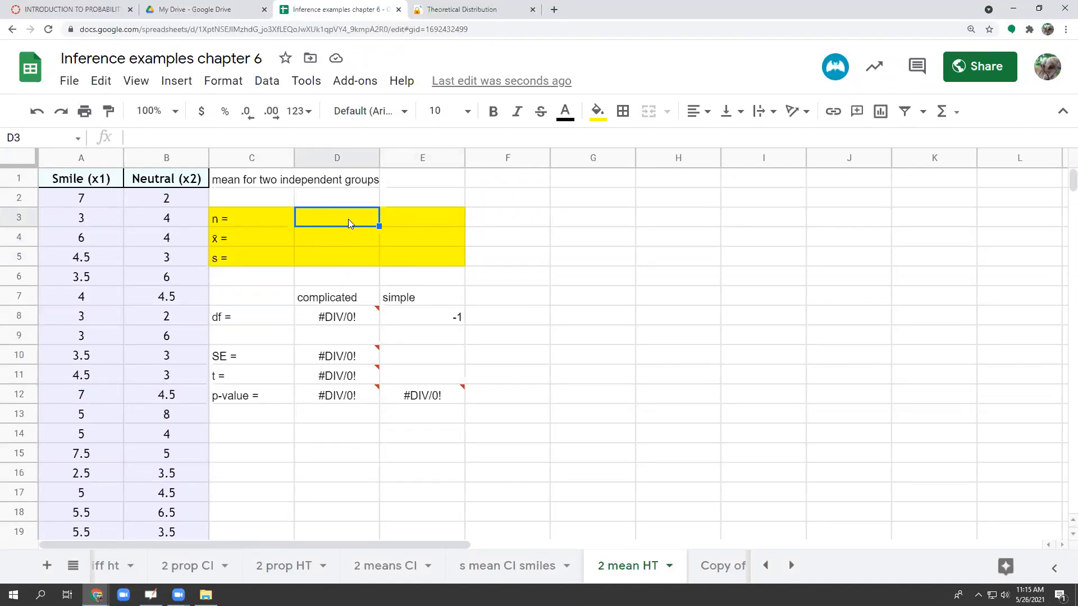
pyautogui.write('=cou')
pyautogui.write('nt(')
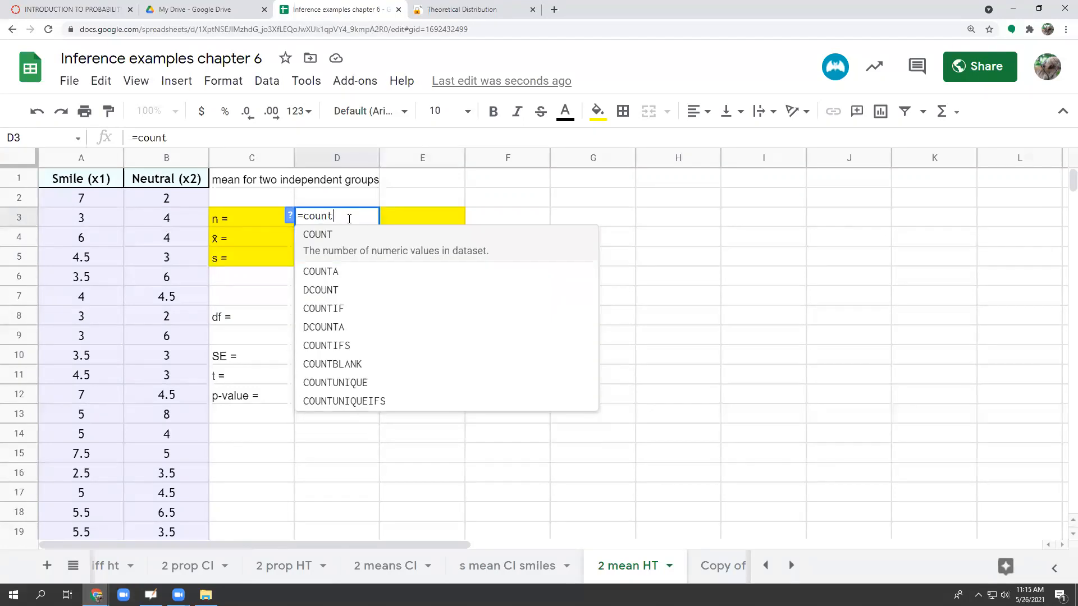
pyautogui.click(64, 159)
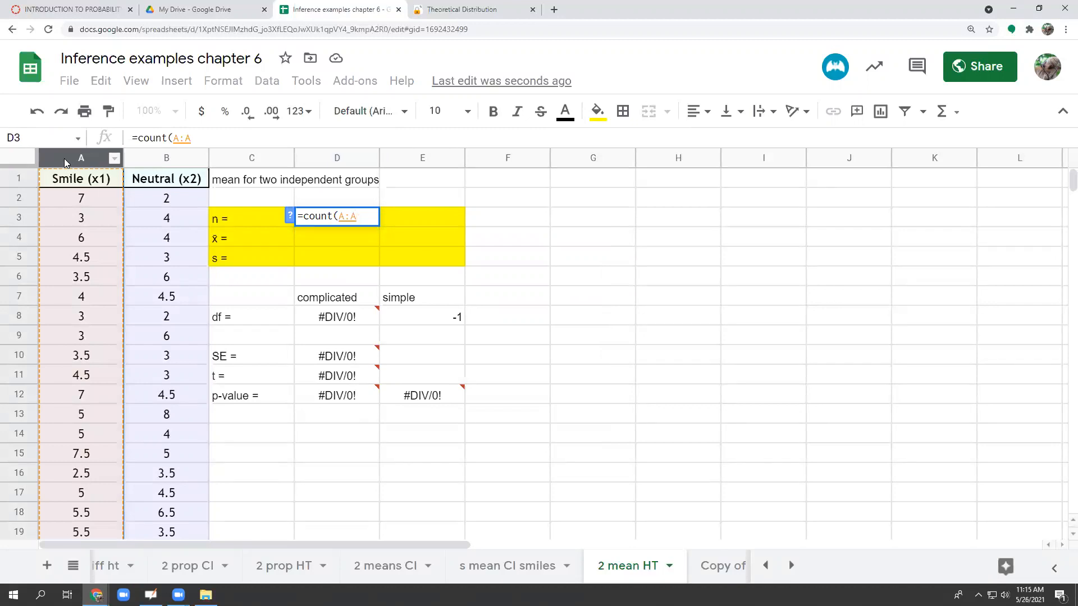
pyautogui.write(')')
pyautogui.press('Return')
# - Calculate the Neutral group's sample size in cell E3 with =count(B:B)
pyautogui.press('Up')
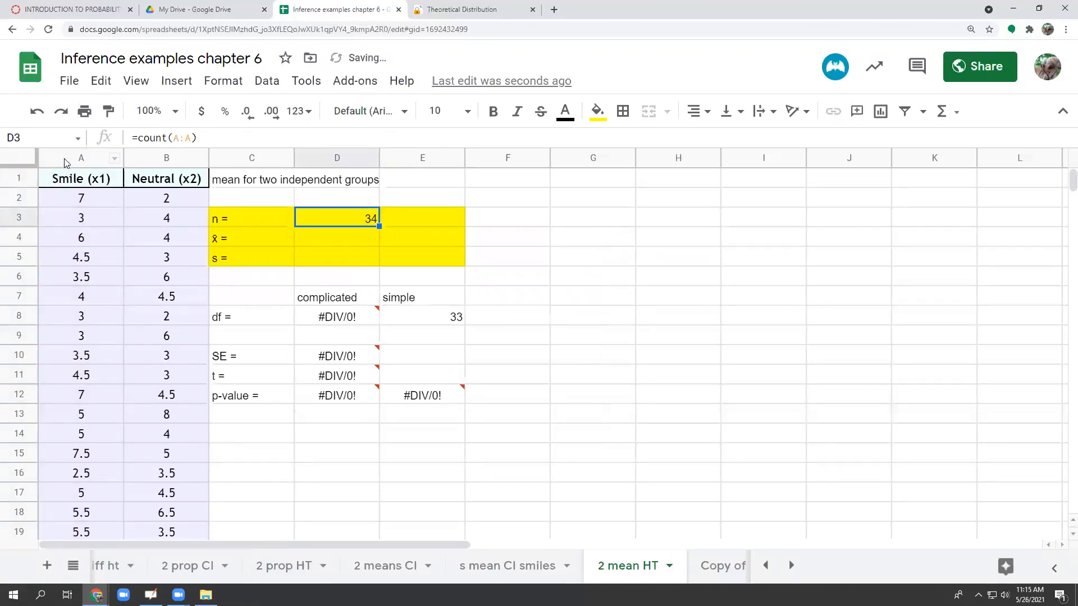
pyautogui.press('Right')
pyautogui.write('=')
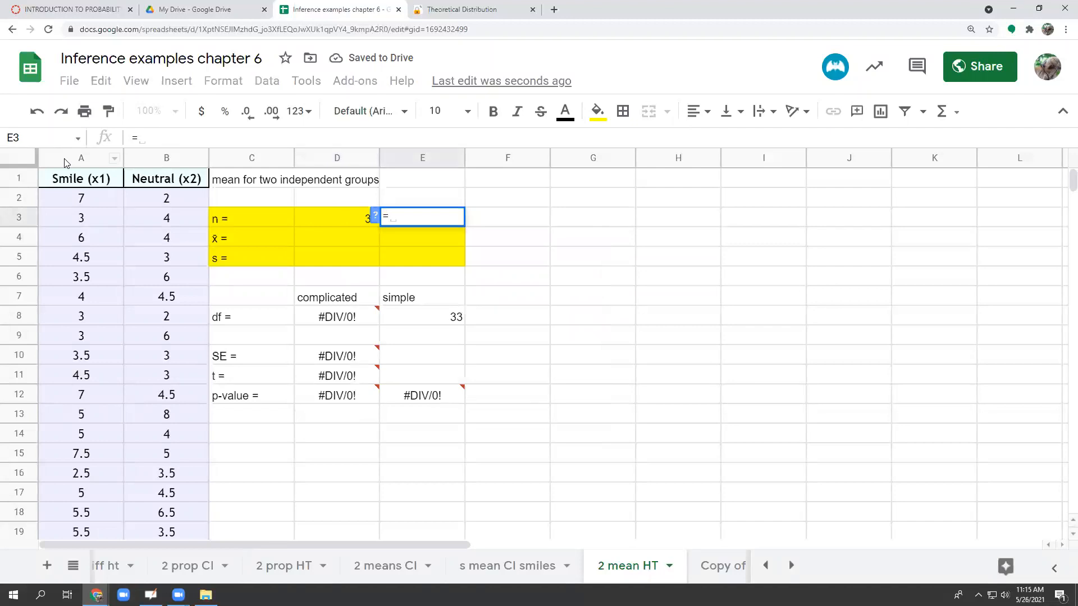
pyautogui.write('count(')
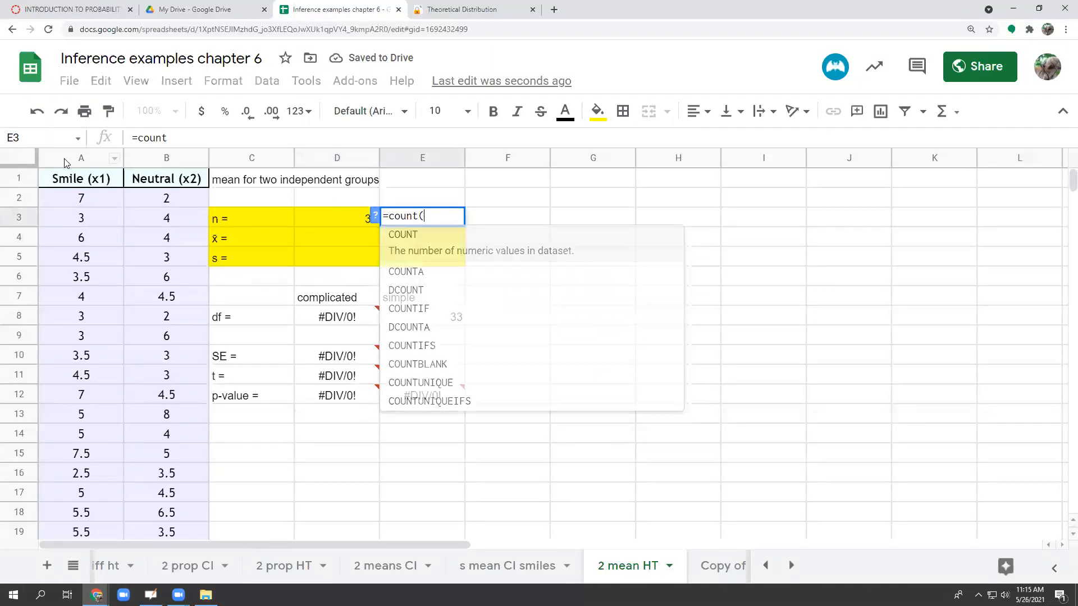
pyautogui.click(154, 159)
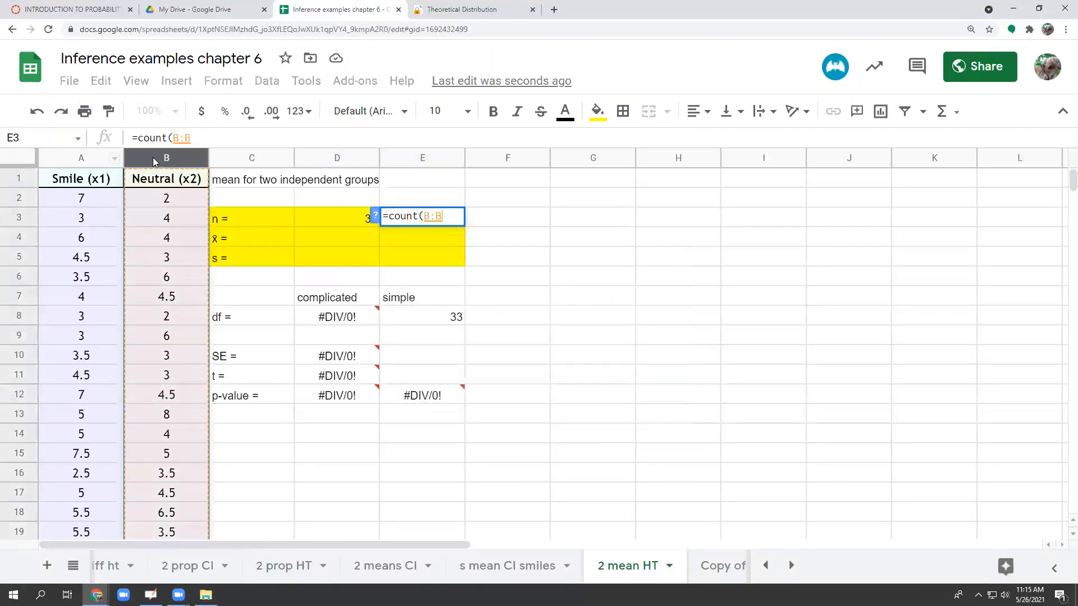
pyautogui.write(')')
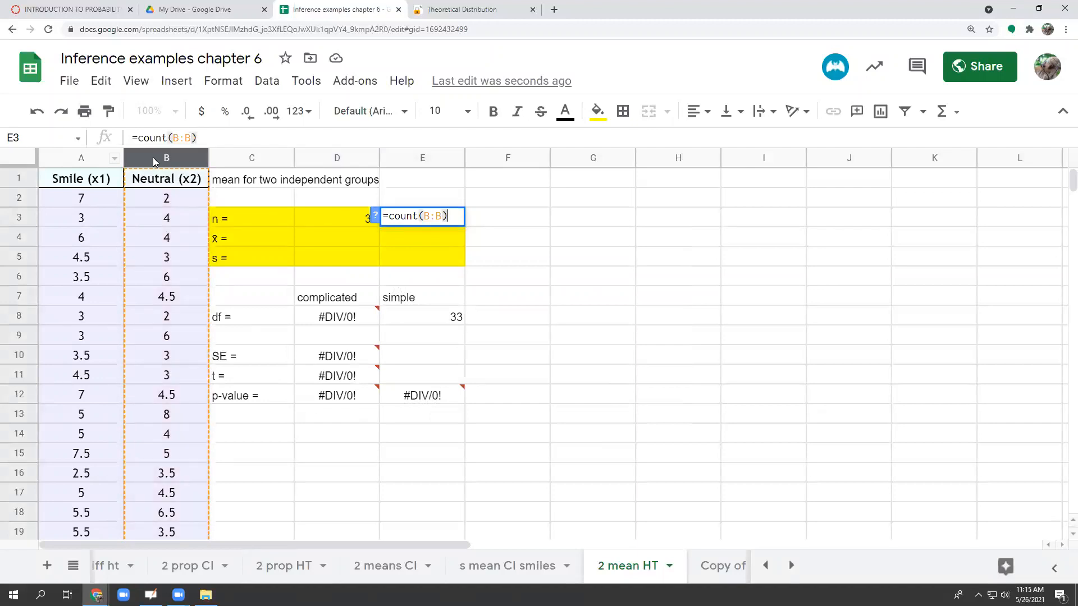
pyautogui.press('Return')
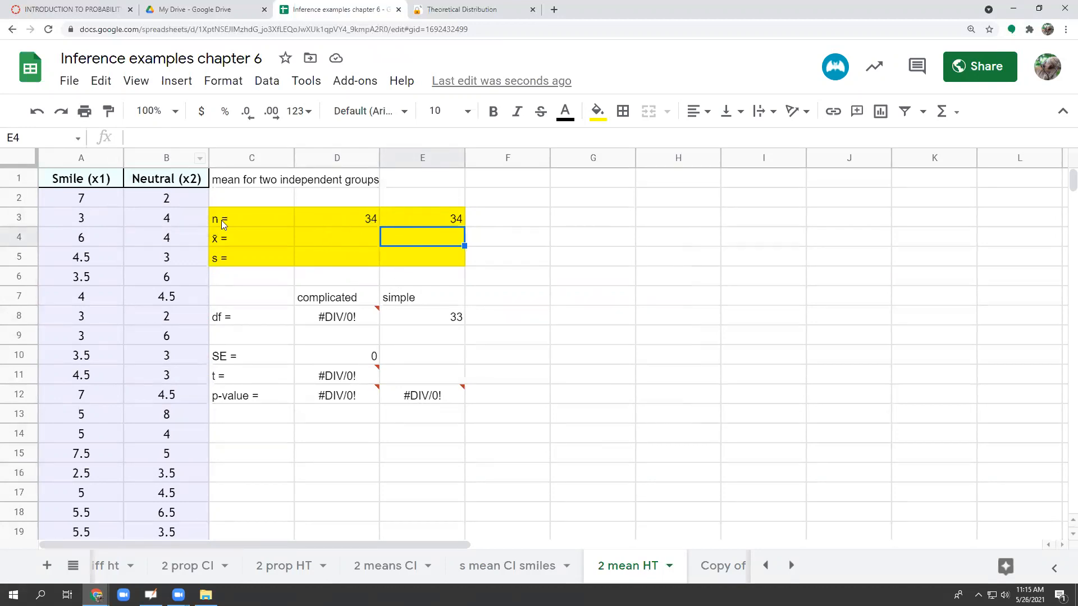
# - Calculate the Smile group's sample mean in cell D4 with =AVERAGE(A:A)
pyautogui.click(353, 242)
pyautogui.write('=')
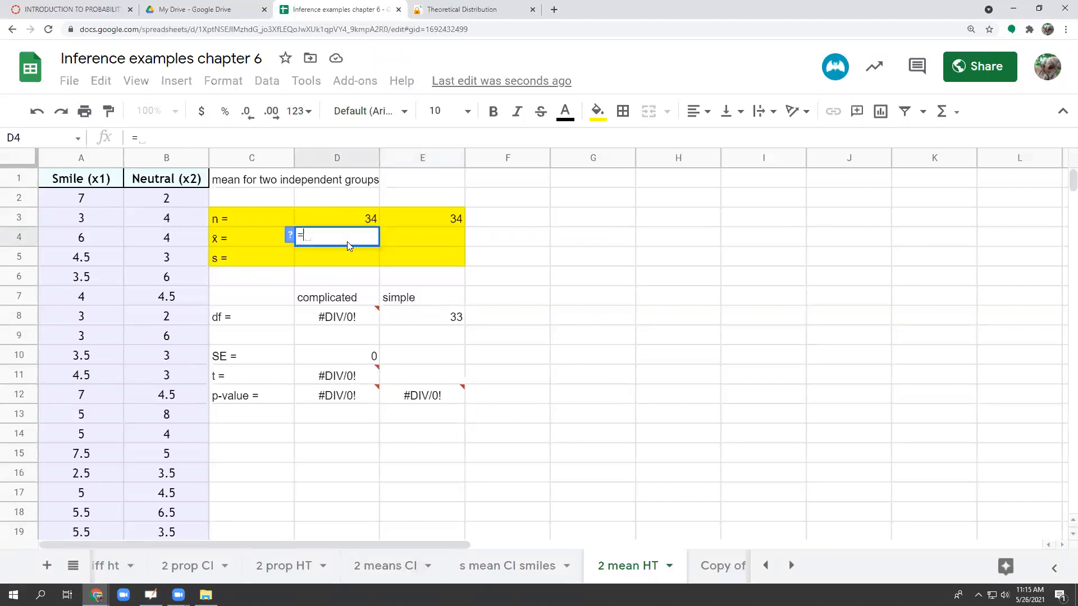
pyautogui.write('averag')
pyautogui.press('Tab')
pyautogui.click(78, 160)
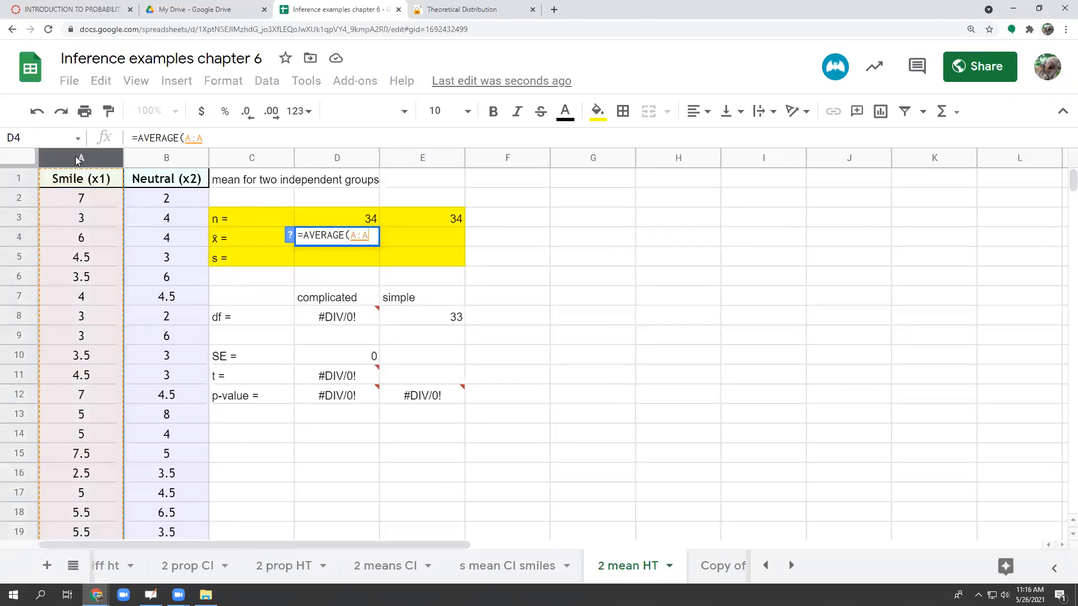
pyautogui.write(')')
pyautogui.press('Return')
# - Calculate the Neutral group's sample mean in cell E4 with =AVERAGE(B:B)
pyautogui.press('Up')
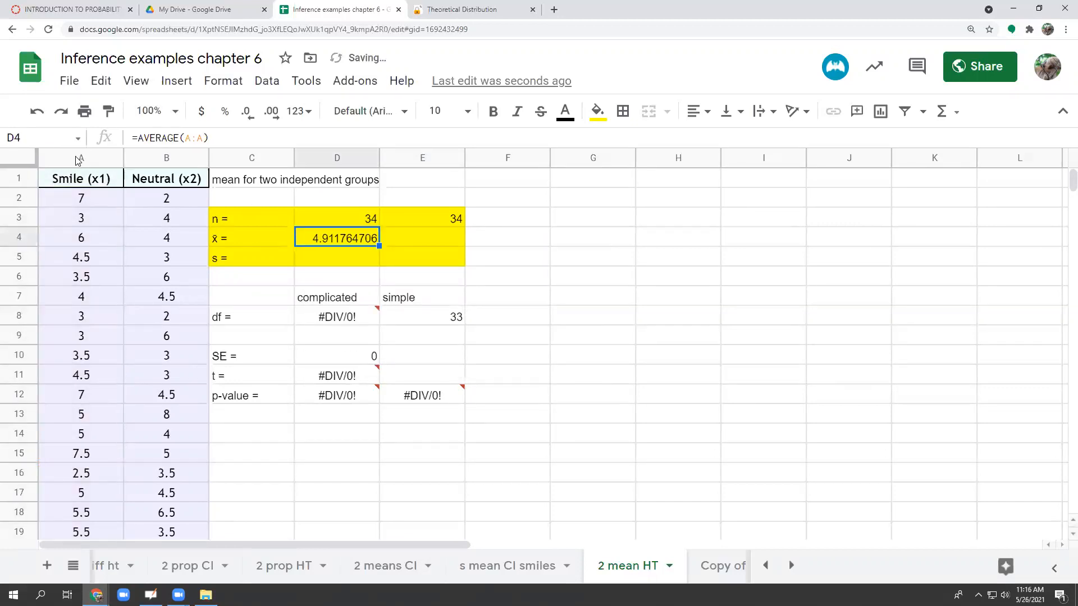
pyautogui.press('Right')
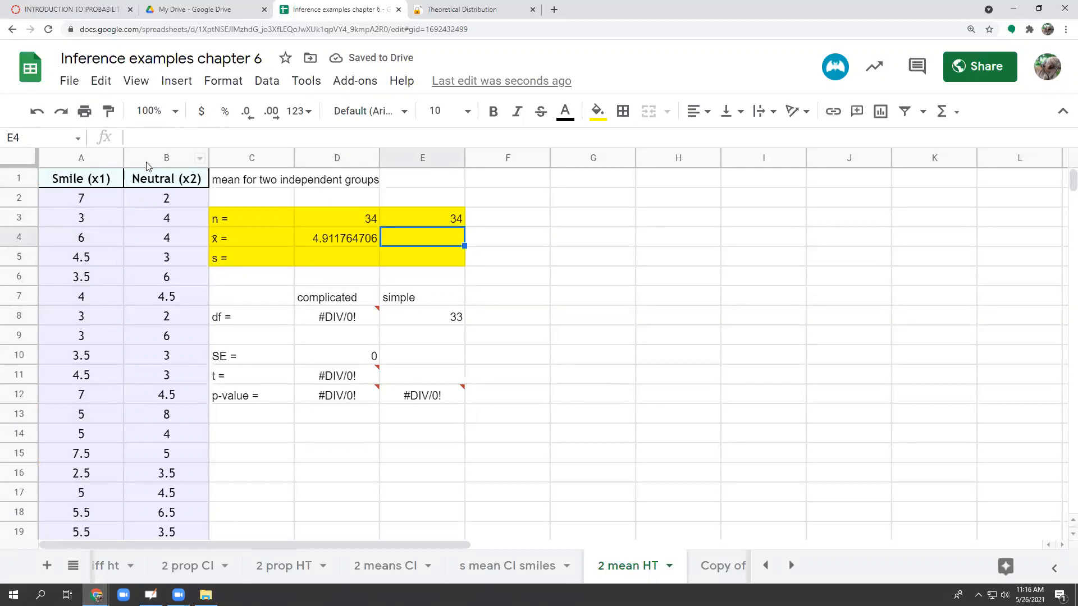
pyautogui.write('=aver')
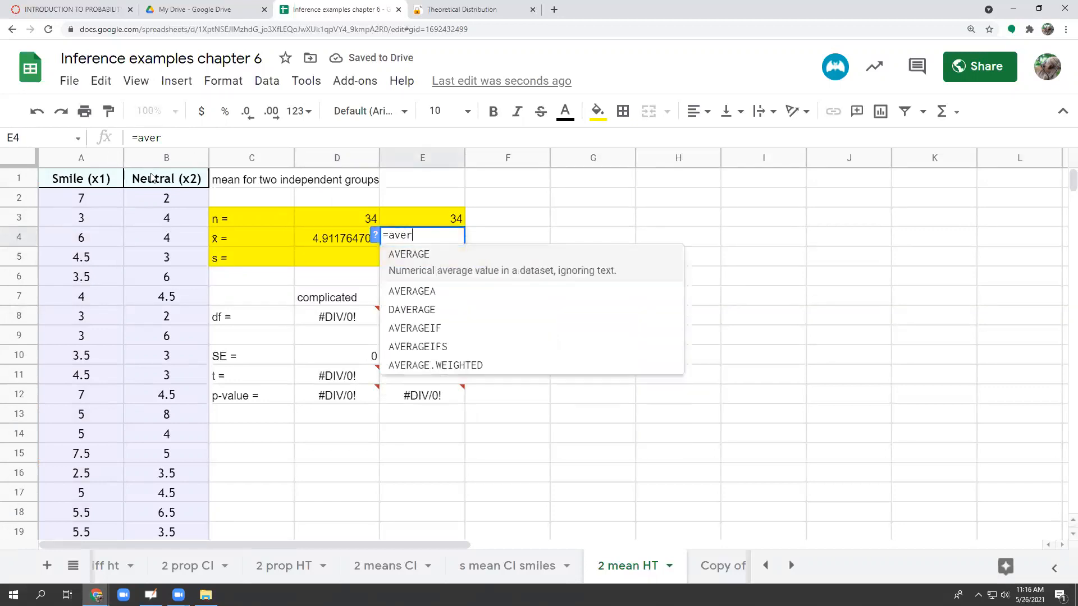
pyautogui.press('Tab')
pyautogui.click(159, 160)
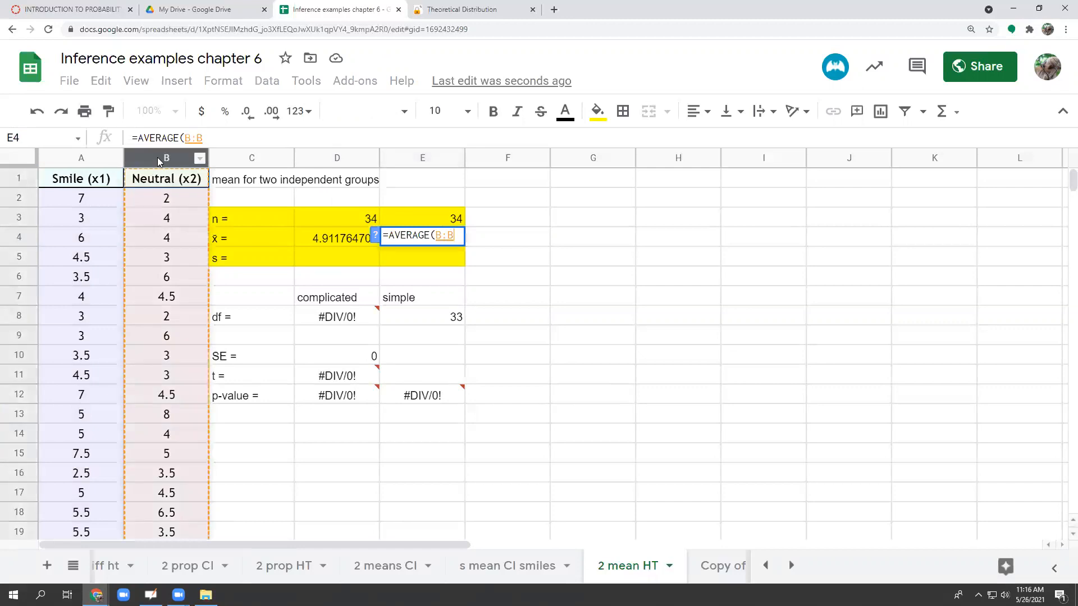
pyautogui.write(')')
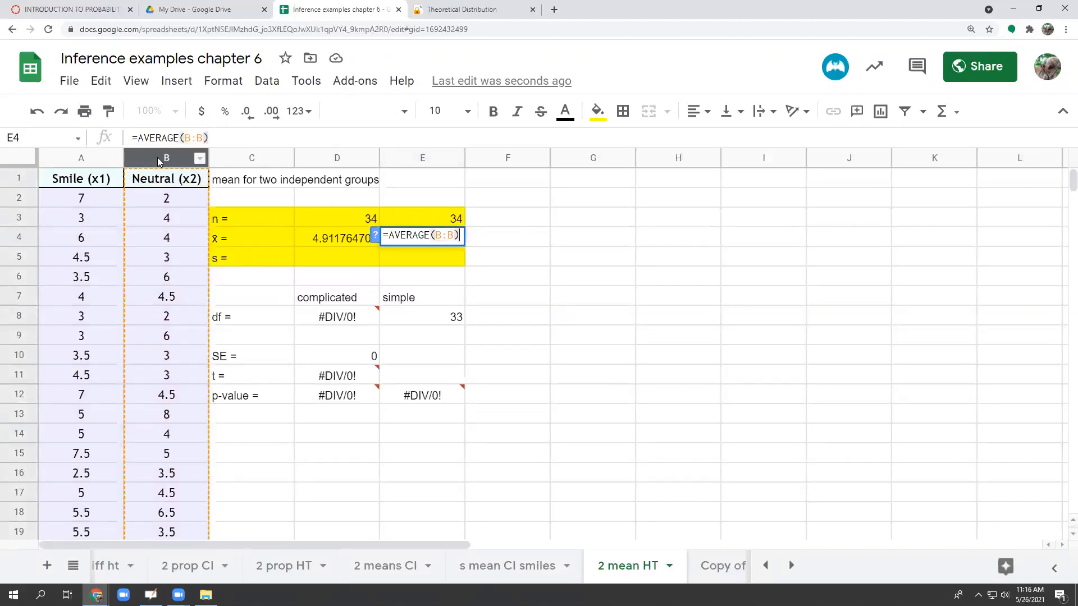
pyautogui.press('Return')
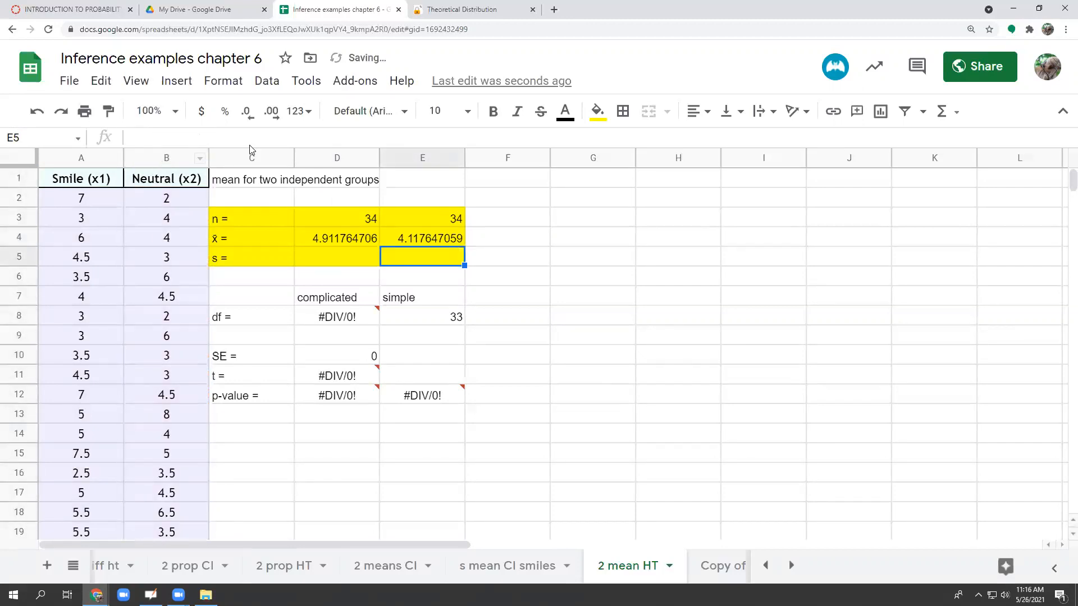
# - Calculate the Smile group's sample standard deviation in cell D5 with =STDEV.S(A:A)
pyautogui.click(337, 264)
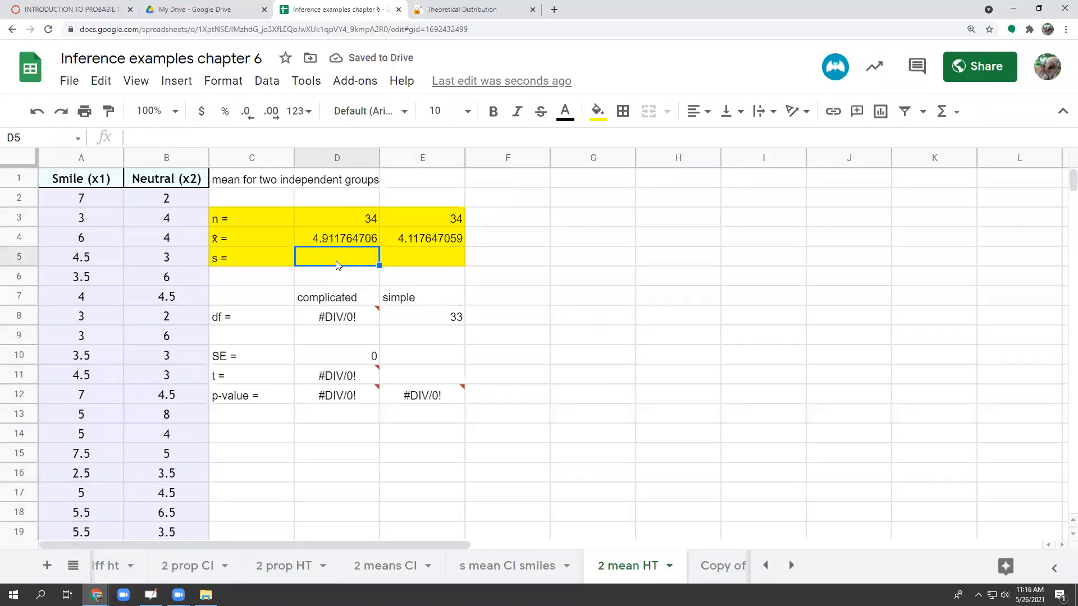
pyautogui.write('=st')
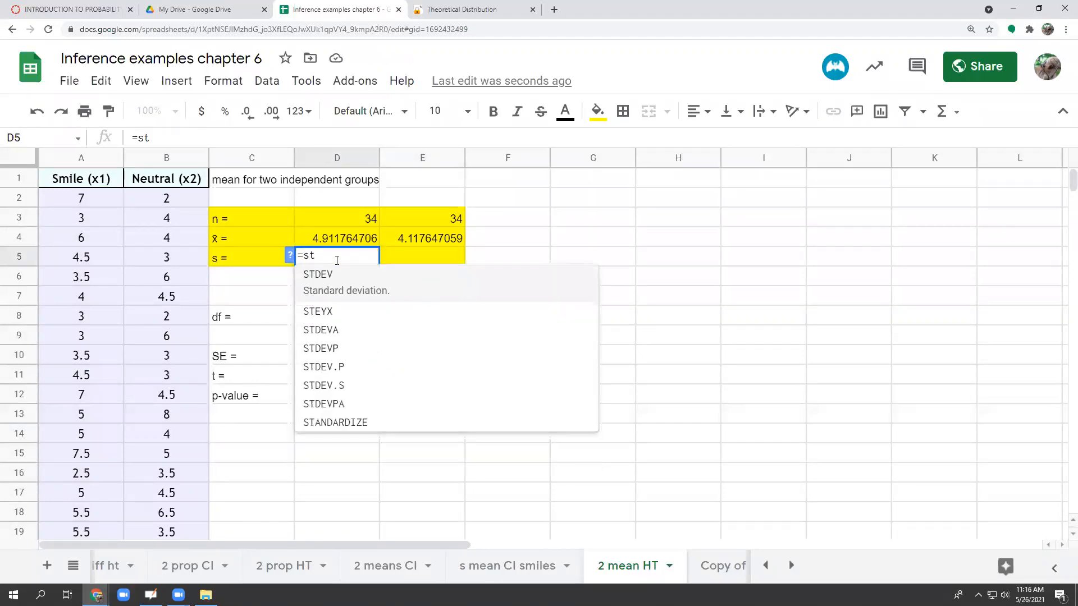
pyautogui.write('d')
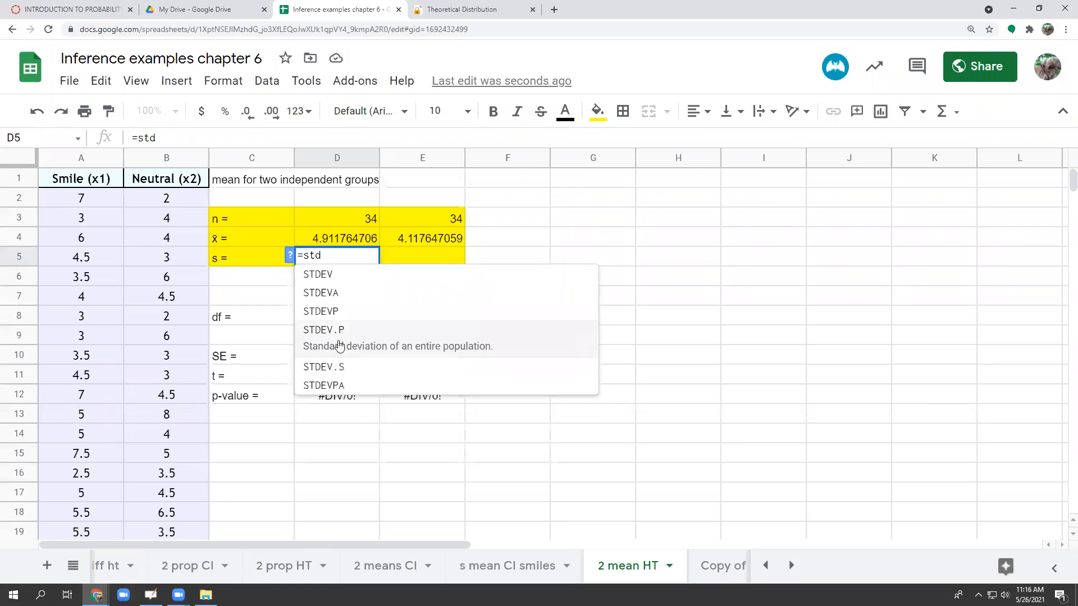
pyautogui.click(345, 368)
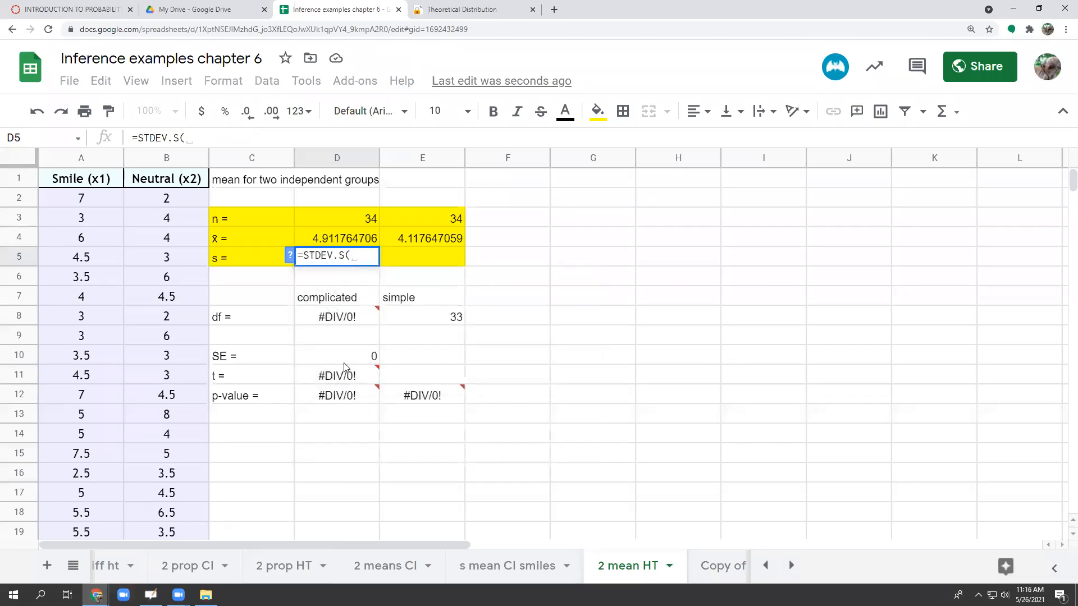
pyautogui.click(77, 160)
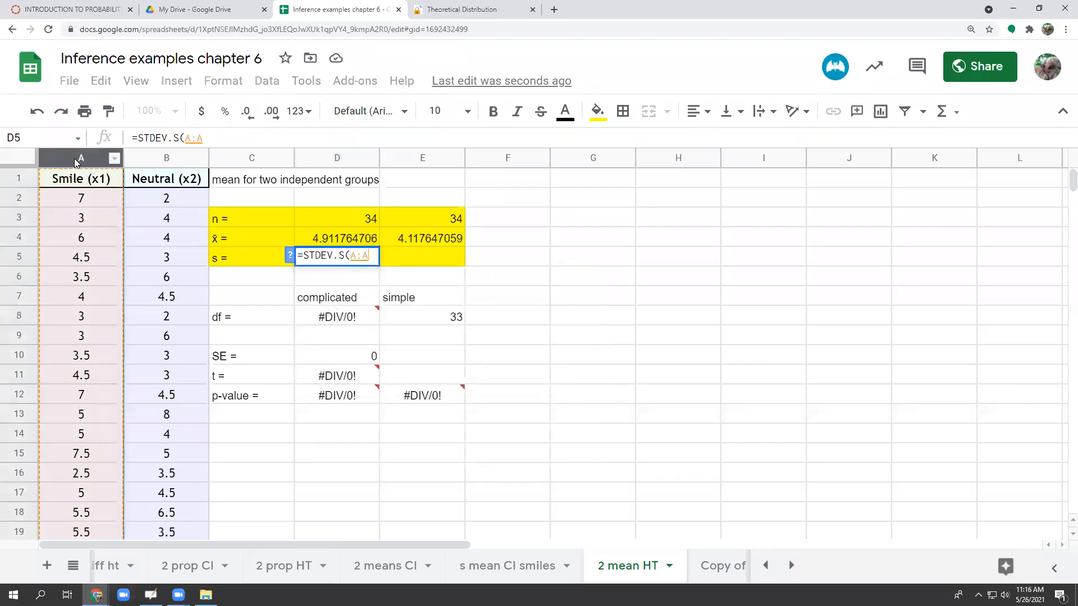
pyautogui.press('Return')
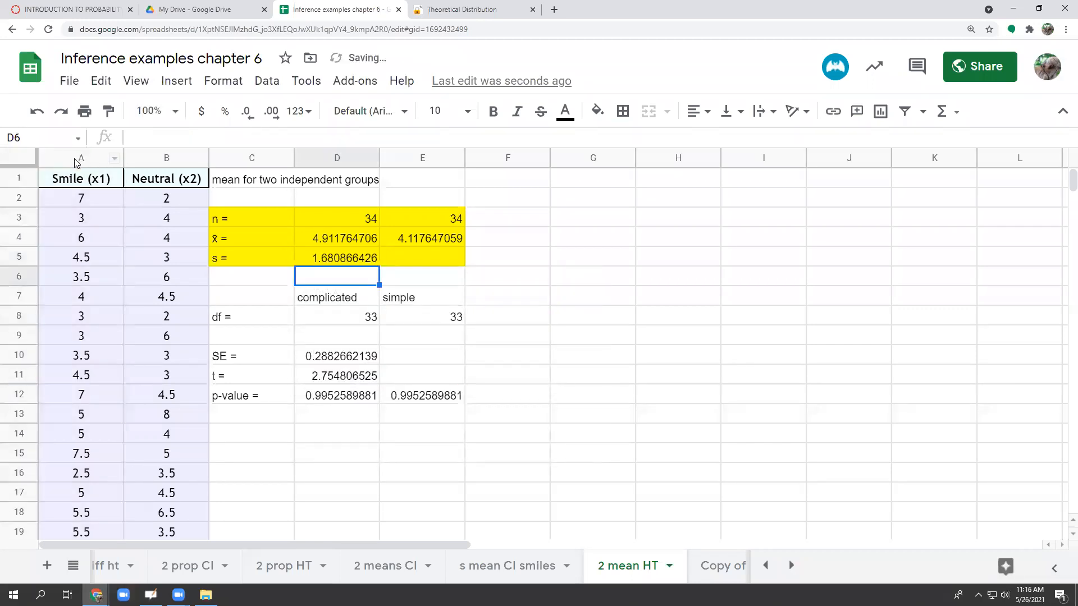
# - Calculate the Neutral group's sample standard deviation in cell E5 with =STDEV.S(B:B)
pyautogui.click(412, 257)
pyautogui.write('=ste')
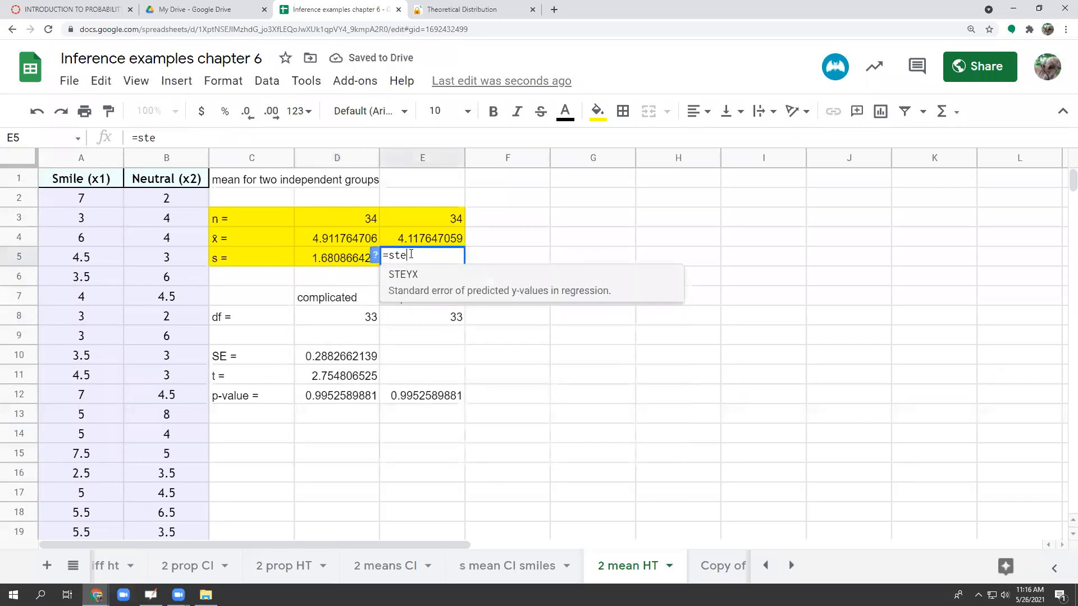
pyautogui.press('BackSpace')
pyautogui.write('d')
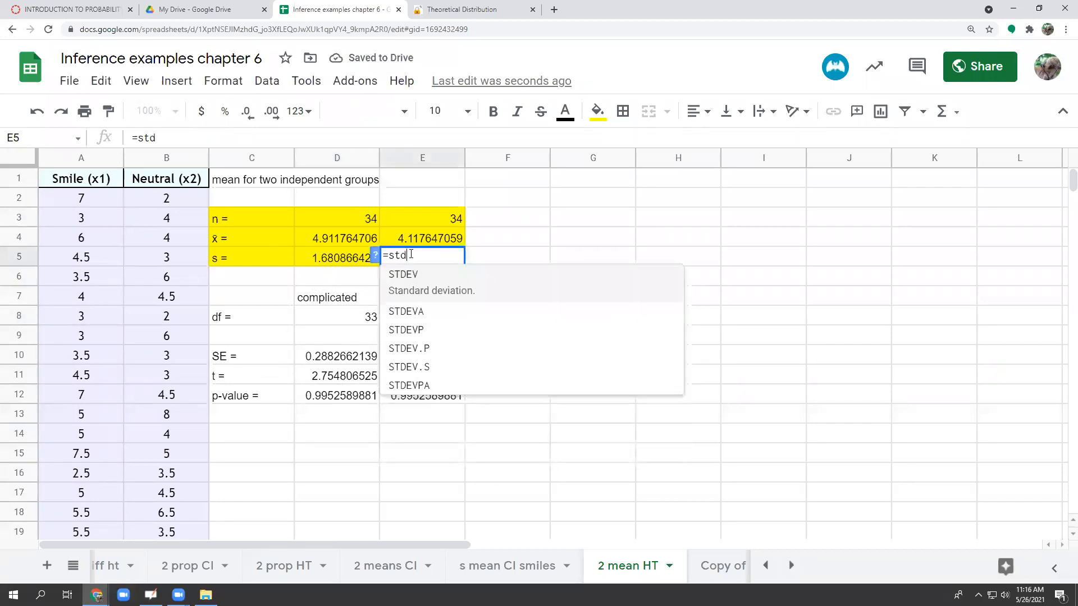
pyautogui.click(422, 359)
pyautogui.click(155, 160)
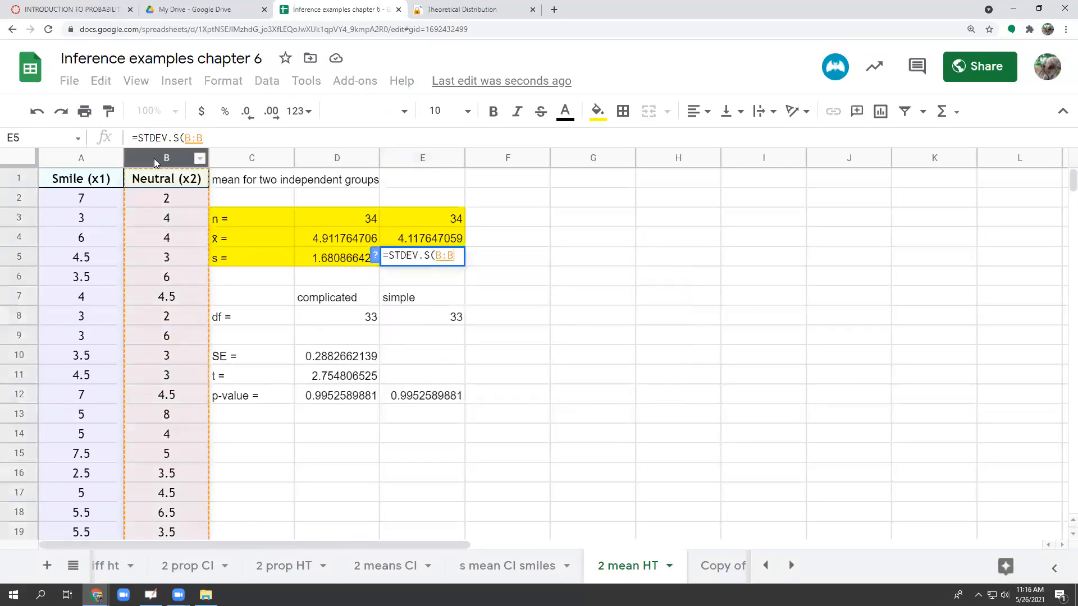
pyautogui.write(')')
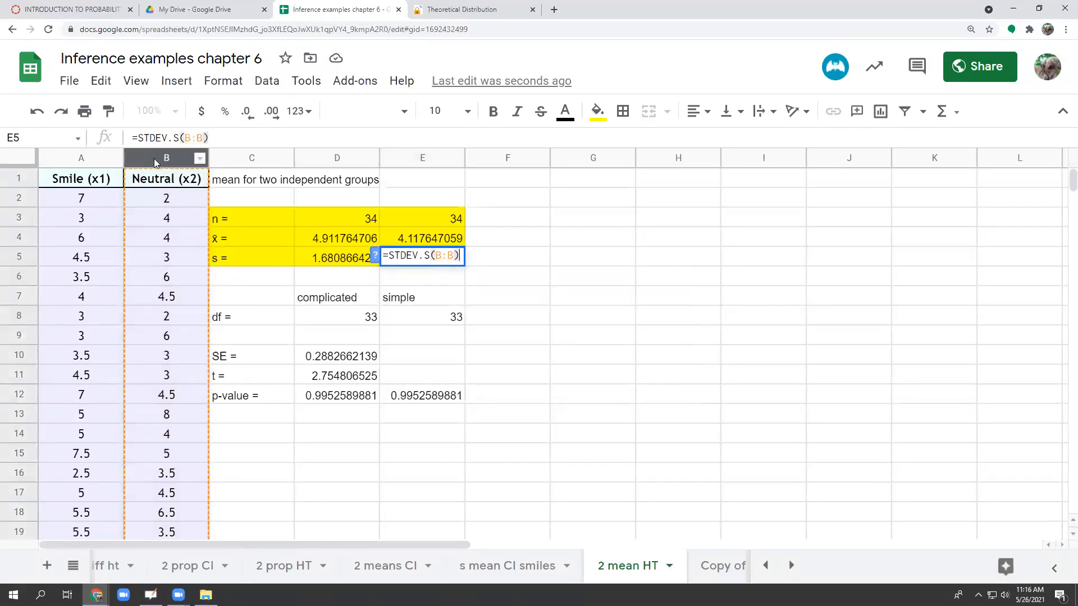
pyautogui.press('Return')
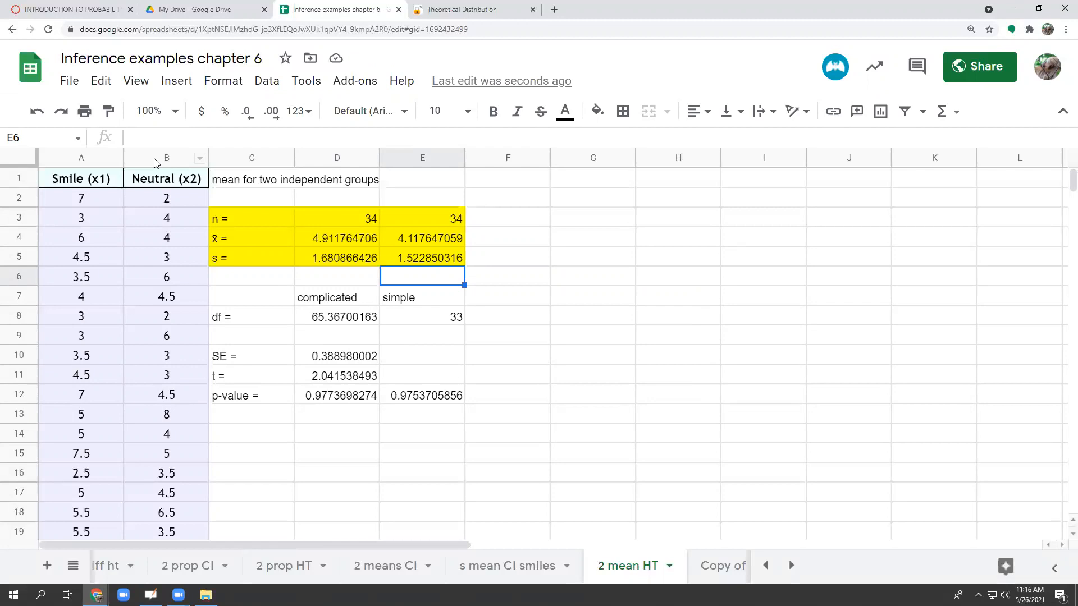
# - Examine the complicated and simple degrees of freedom formulas in D8 and E8 and the standard error formula in D10
pyautogui.press('Down')
pyautogui.press('Down')
pyautogui.press('Left')
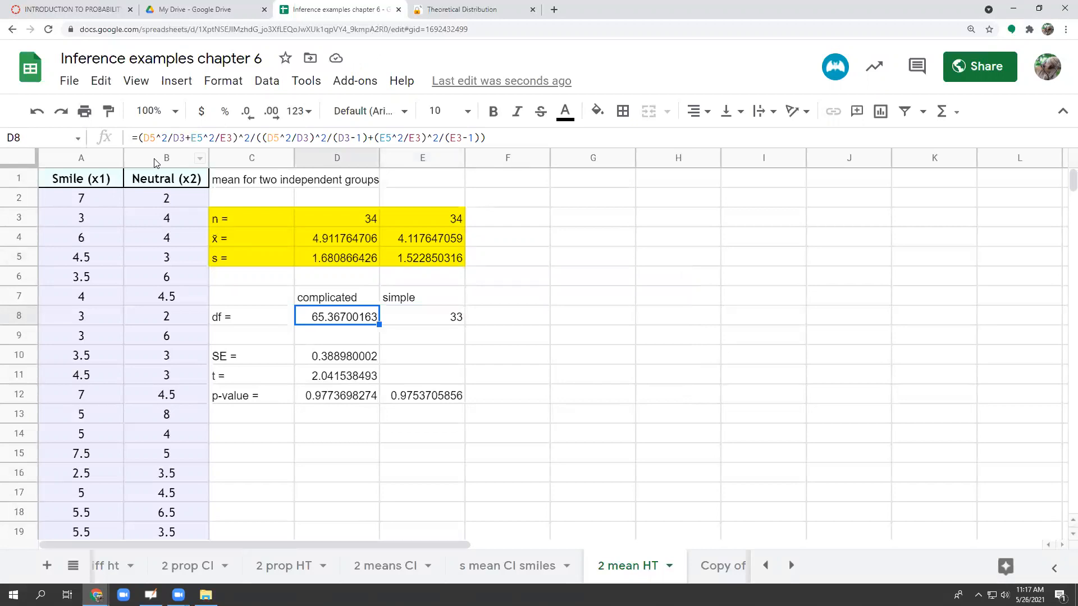
pyautogui.press('Right')
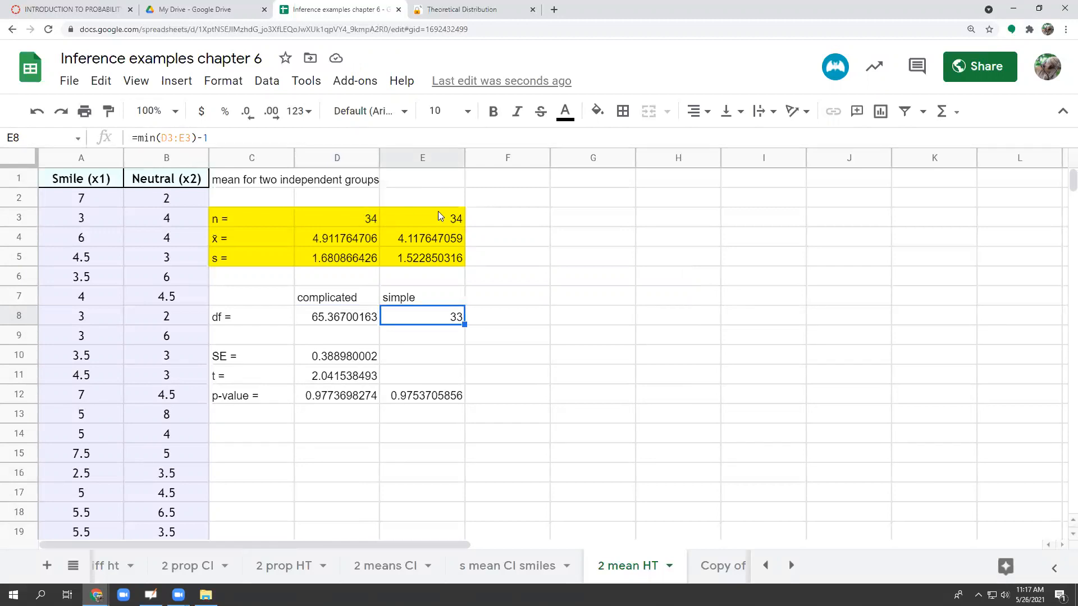
pyautogui.click(350, 359)
pyautogui.doubleClick(350, 358)
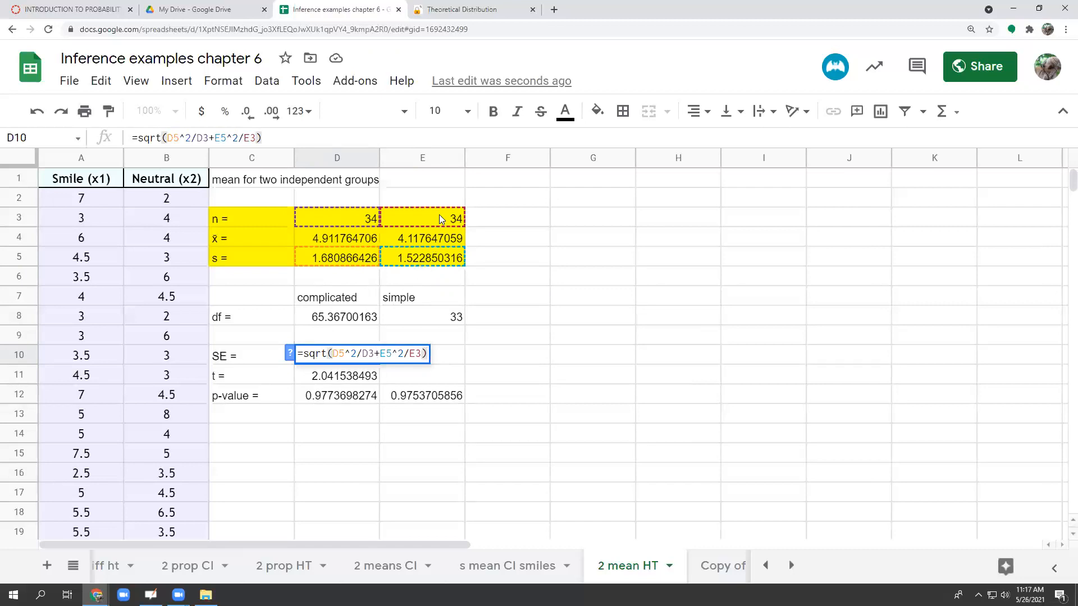
pyautogui.press('Return')
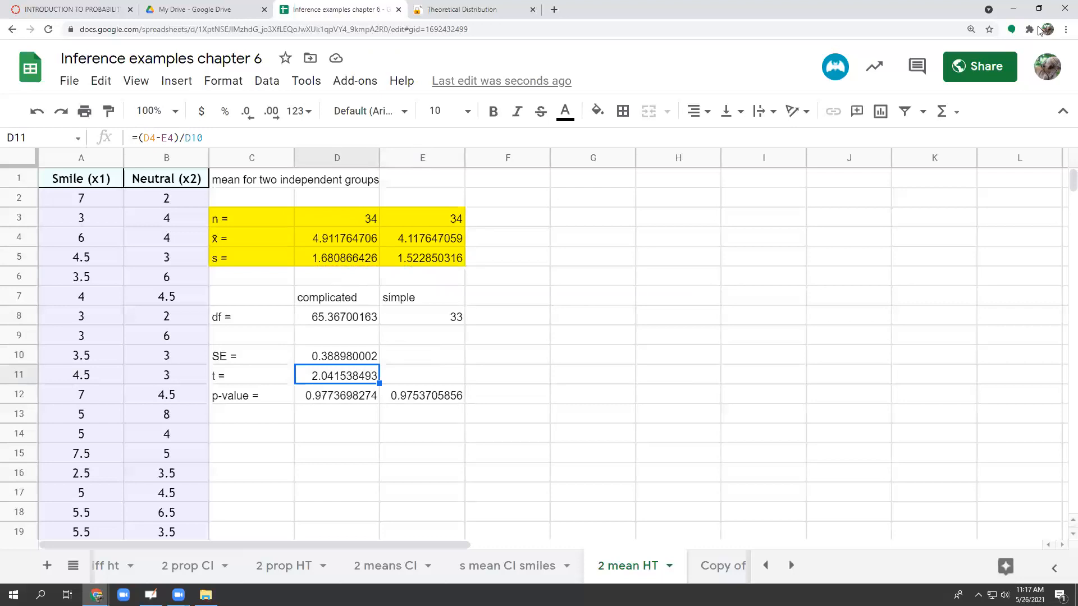
# - Switch to OpenBoard and point out the standardized test statistic formula on the notes page about the difference in two independent means
pyautogui.hotkey('alt', 'Tab')
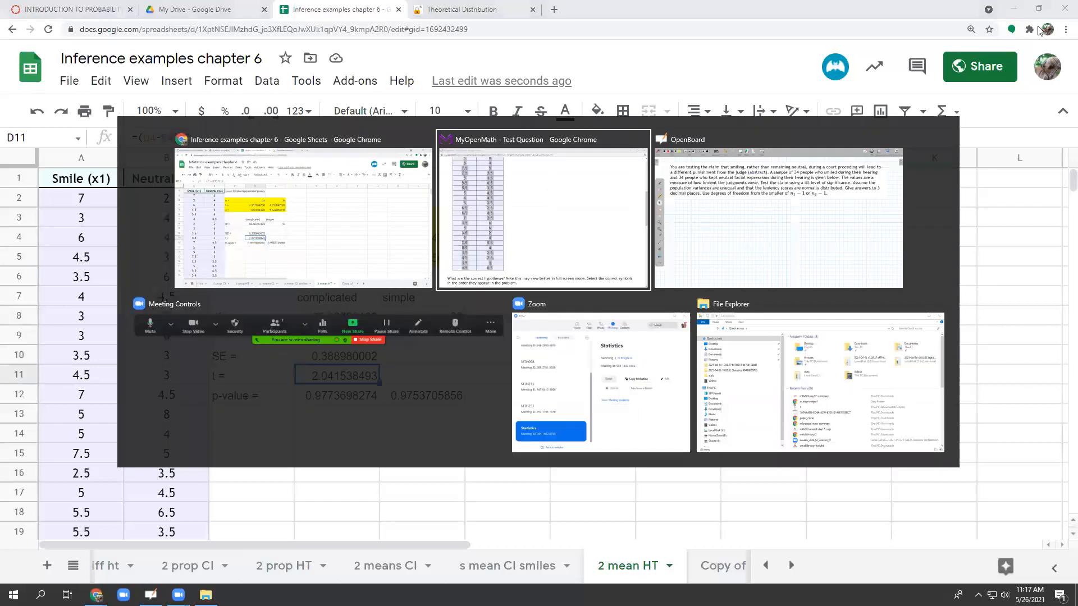
pyautogui.hotkey('alt', 'Tab')
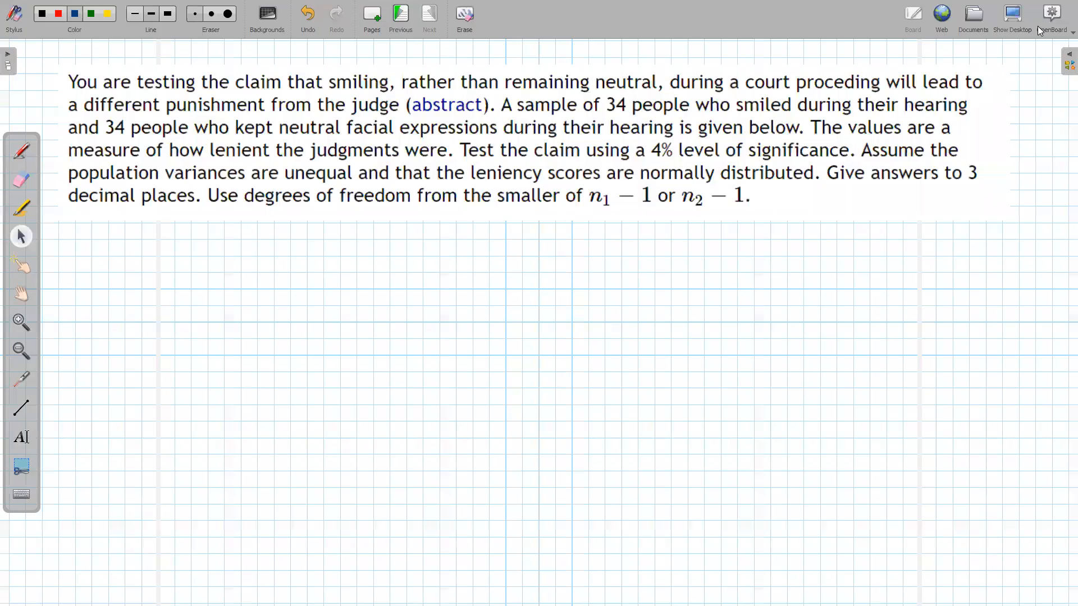
pyautogui.click(406, 15)
pyautogui.click(407, 15)
pyautogui.click(406, 15)
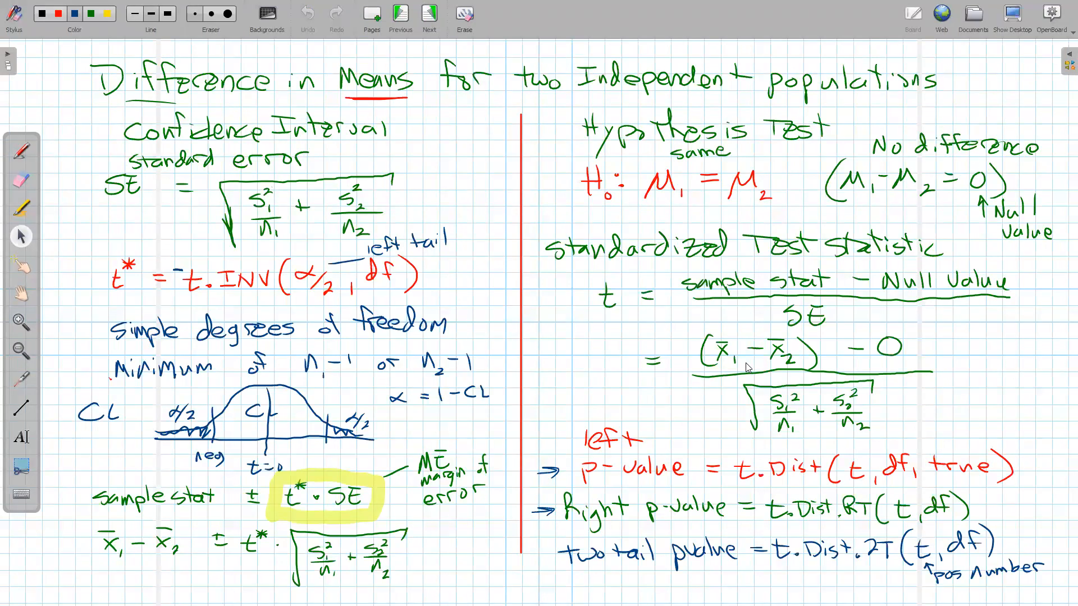
pyautogui.click(26, 386)
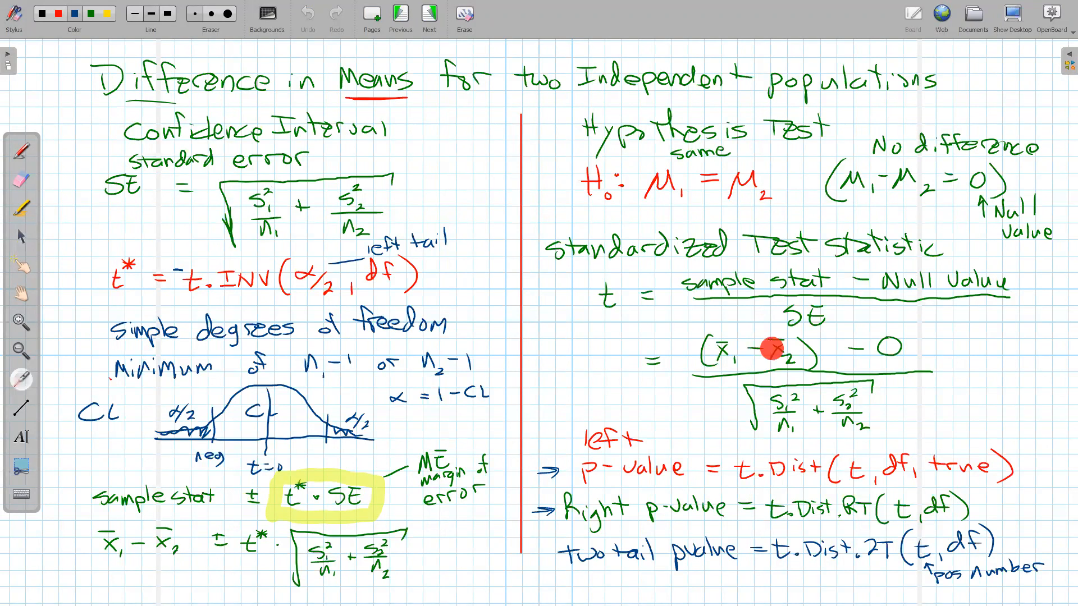
pyautogui.click(993, 274)
pyautogui.moveTo(900, 347); pyautogui.dragTo(865, 408)
# - Switch back to the Google Sheets workbook and examine the test statistic formula in cell D11
pyautogui.hotkey('alt', 'Tab')
pyautogui.click(502, 238)
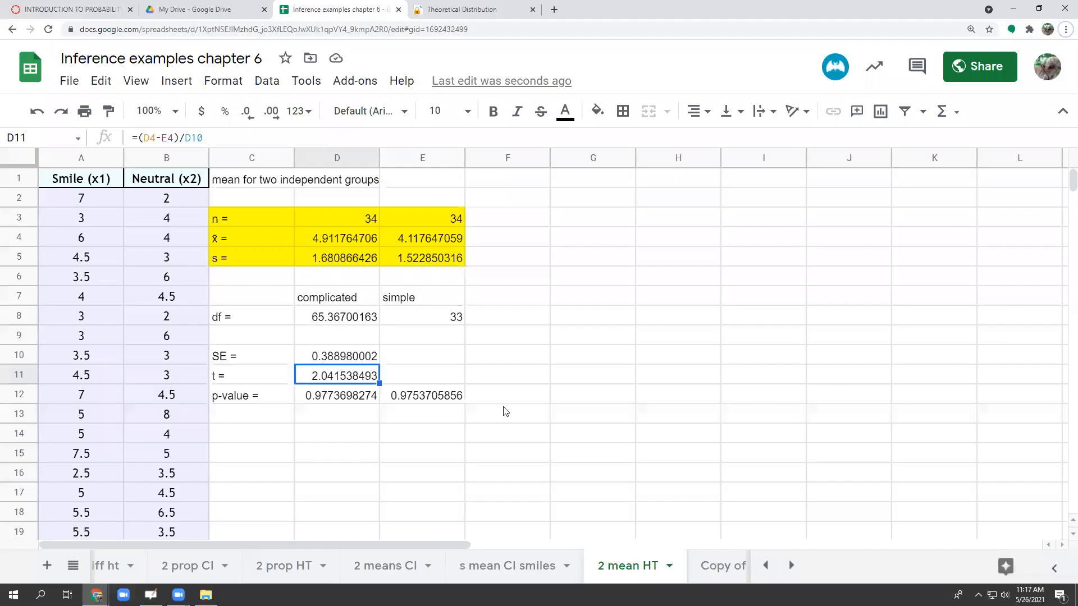
pyautogui.press('Down')
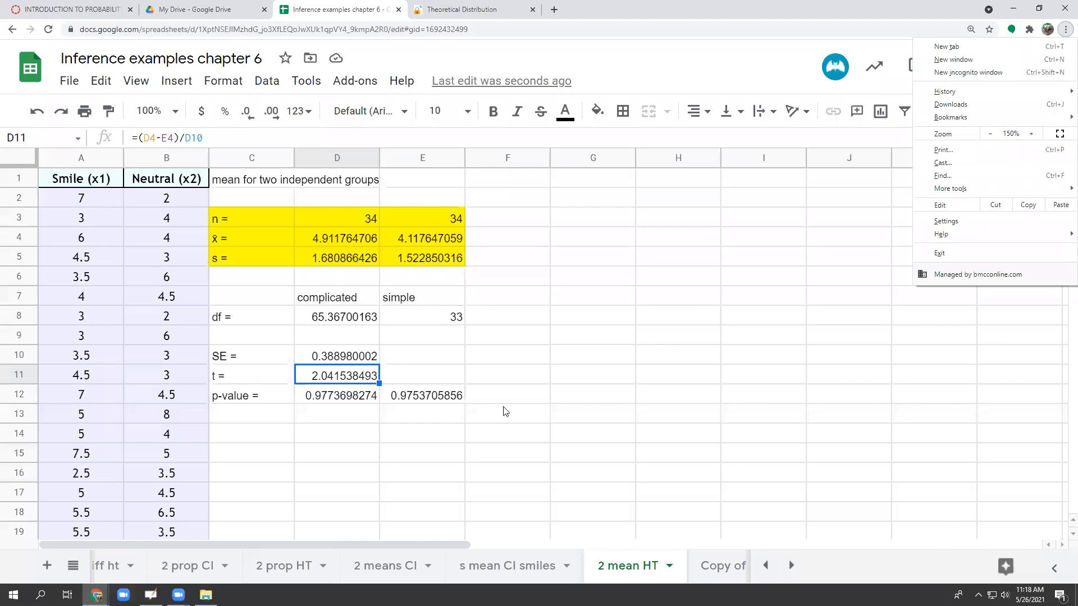
pyautogui.click(360, 373)
pyautogui.doubleClick(359, 372)
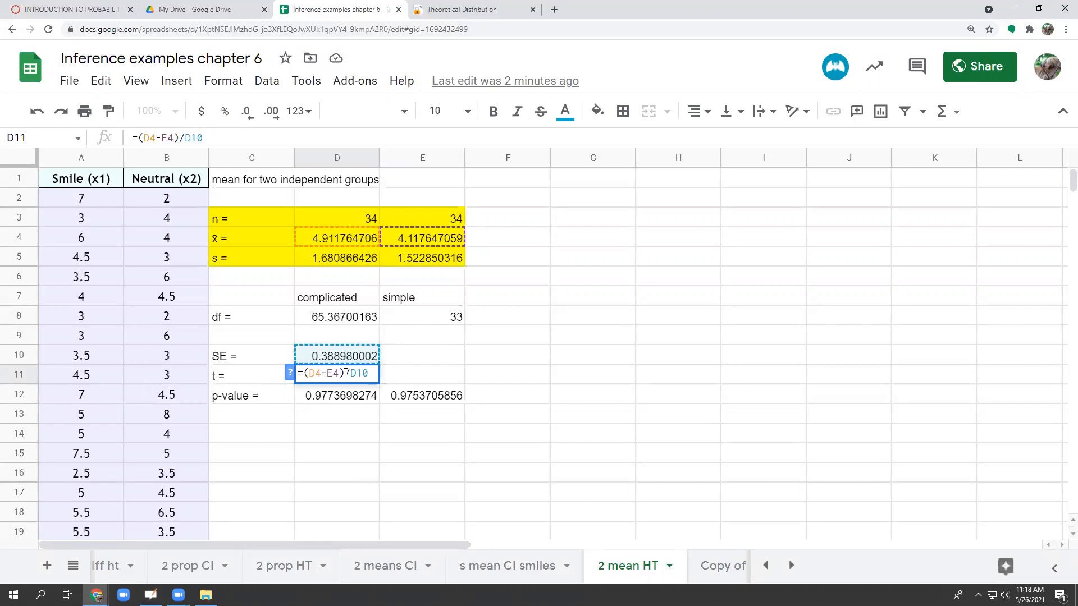
pyautogui.press('Return')
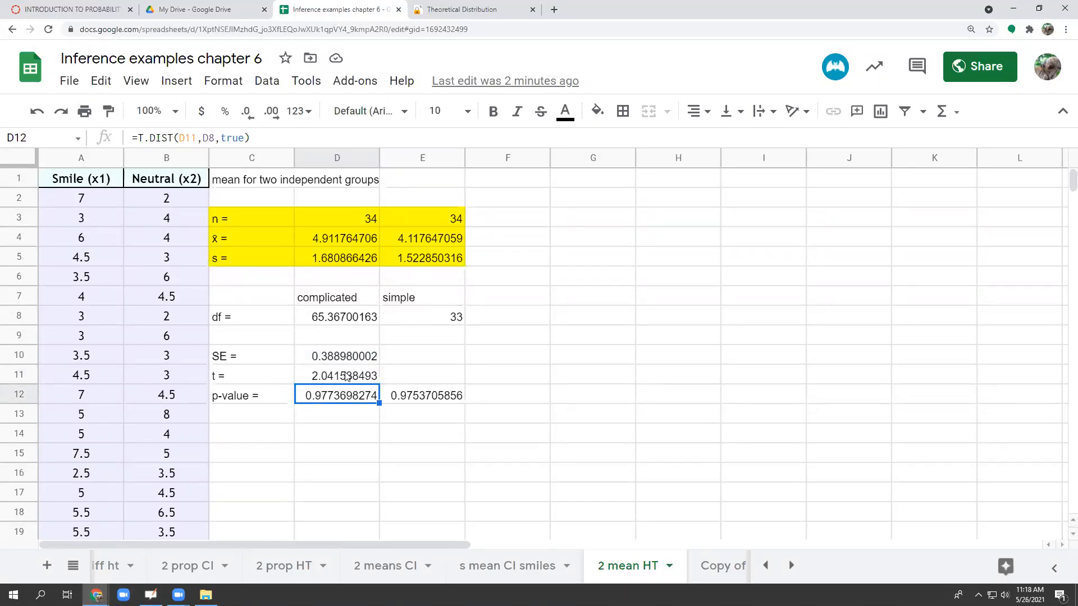
# - Move the calculation block C3:E12 down three rows to C6:E15 and start the null hypothesis label "H0:" in cell C2
pyautogui.moveTo(239, 218); pyautogui.dragTo(447, 410)
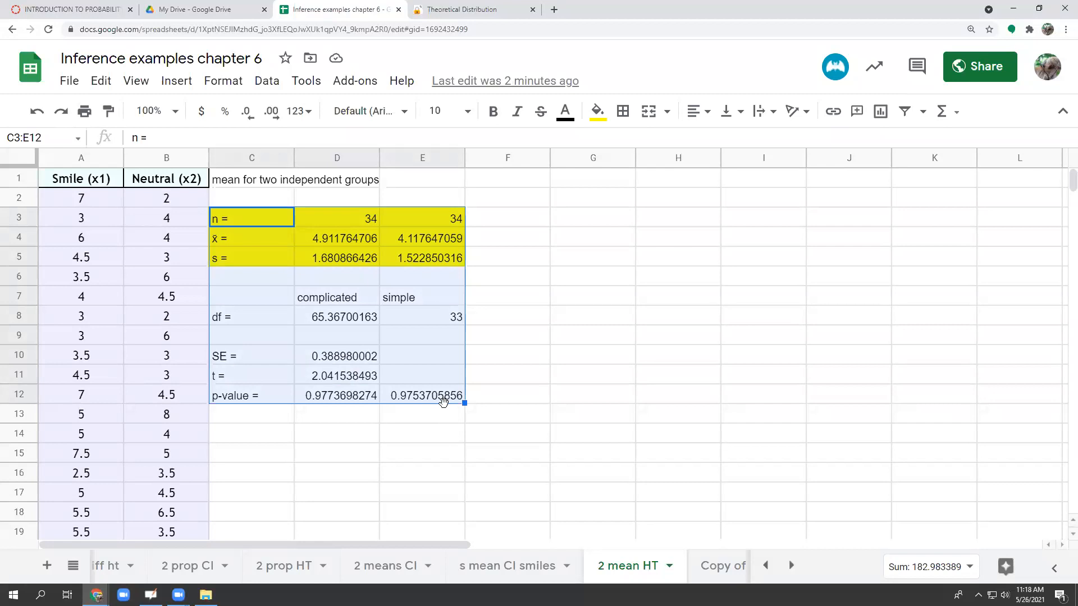
pyautogui.moveTo(443, 403); pyautogui.dragTo(449, 458)
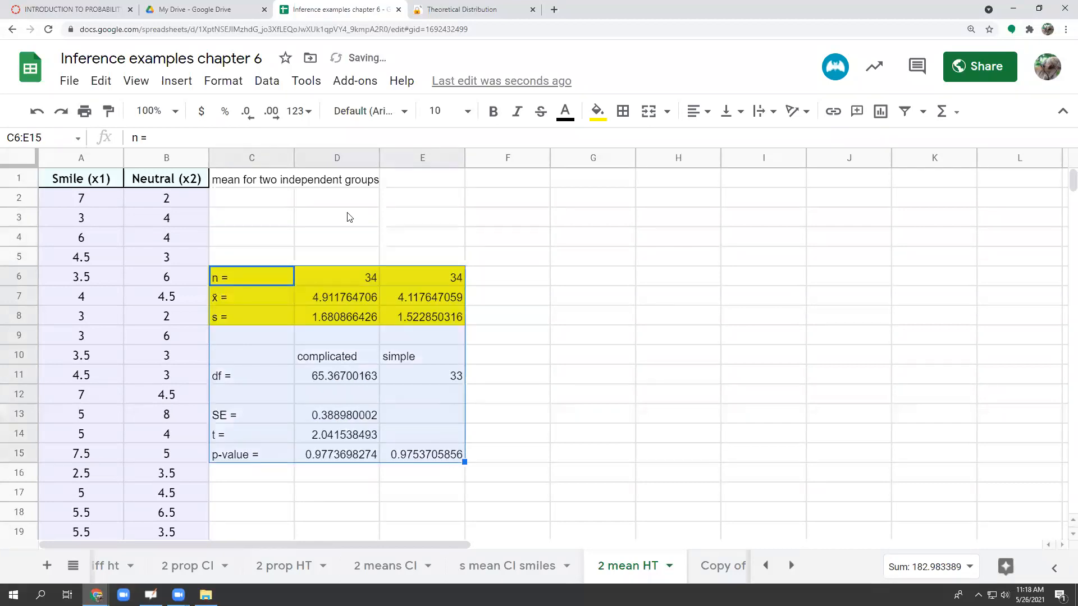
pyautogui.click(252, 204)
pyautogui.write('0:')
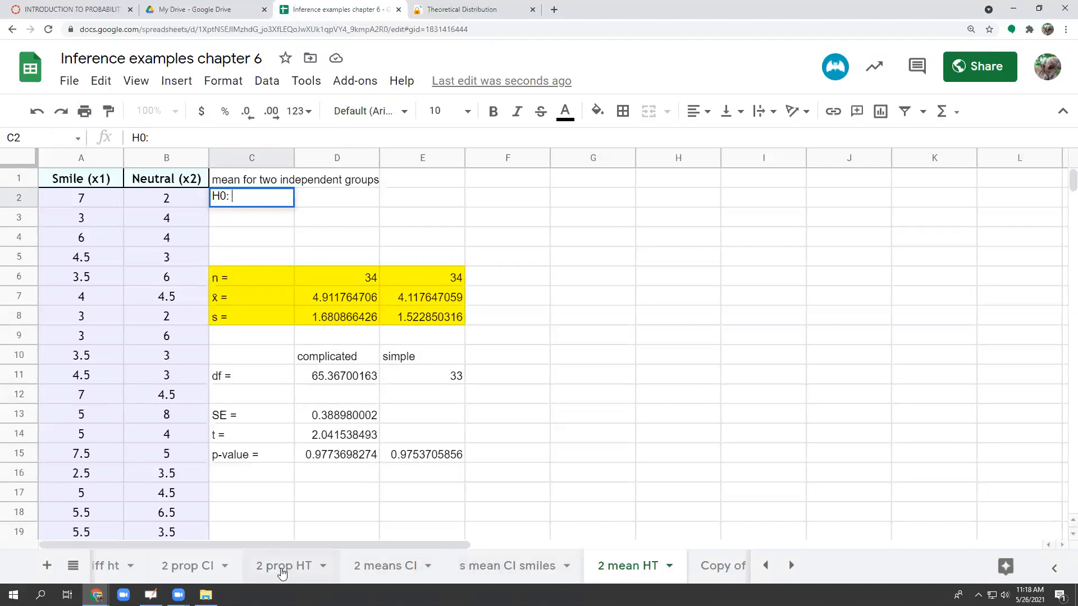
# - Copy the μ symbol from the null hypothesis label in cell B2 of the "Age diff ht" sheet
pyautogui.click(281, 568)
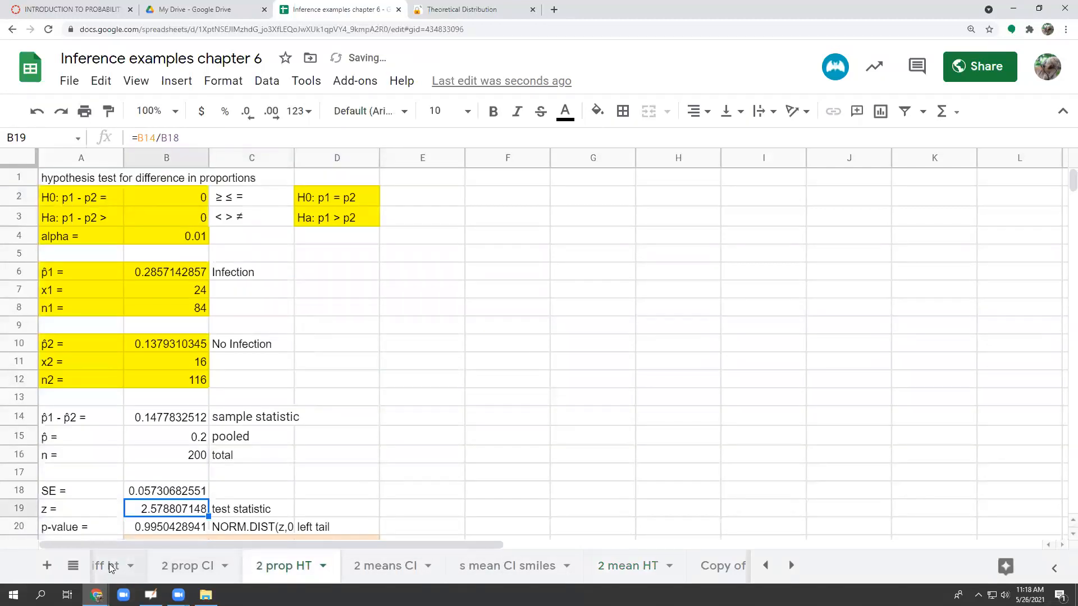
pyautogui.click(112, 567)
pyautogui.click(163, 218)
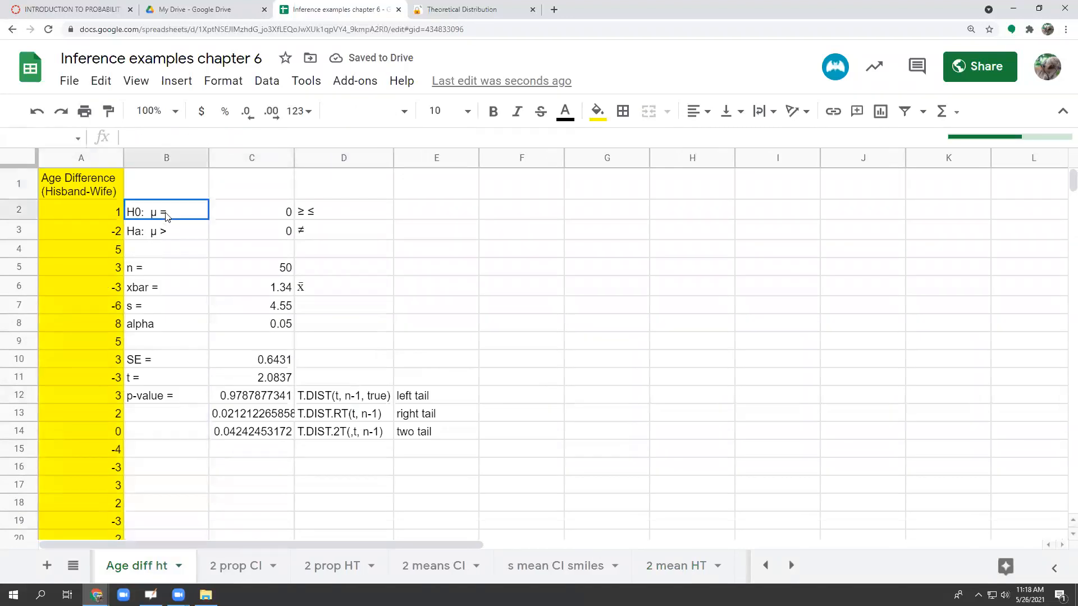
pyautogui.doubleClick(156, 212)
pyautogui.doubleClick(153, 210)
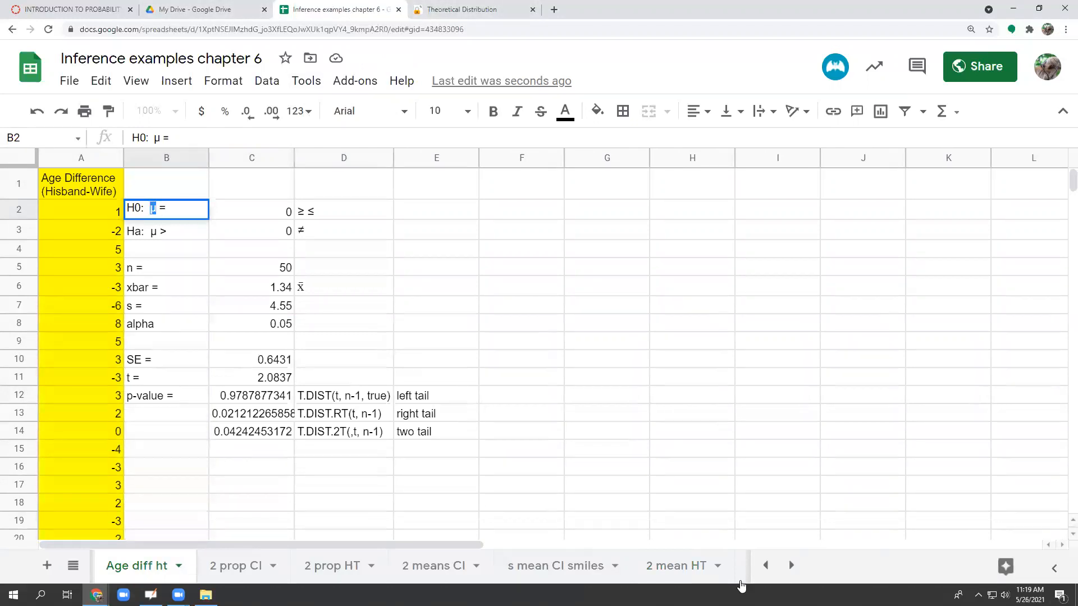
# - Return to the "2 mean HT" sheet and complete the null hypothesis in C2 as "H0: μ1 = μ2"
pyautogui.click(684, 565)
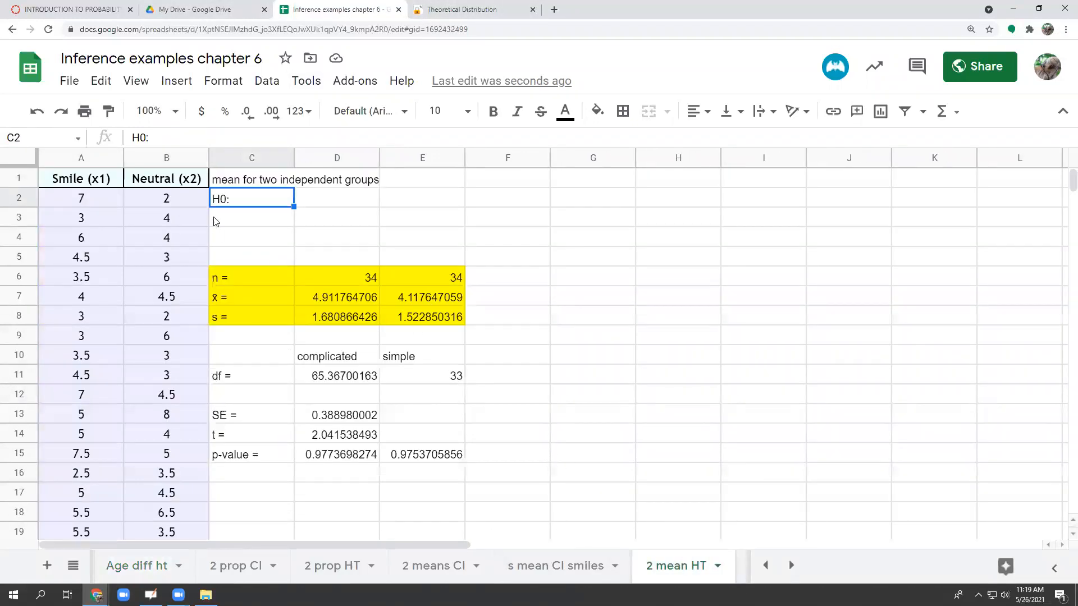
pyautogui.doubleClick(238, 194)
pyautogui.write('μ')
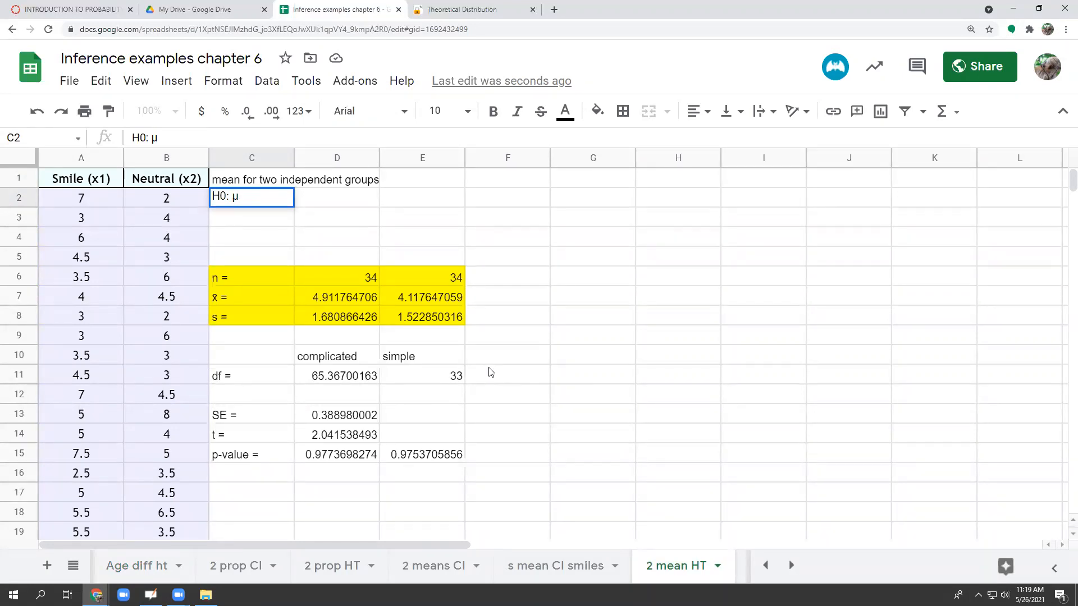
pyautogui.write('1 = μ2')
pyautogui.press('Return')
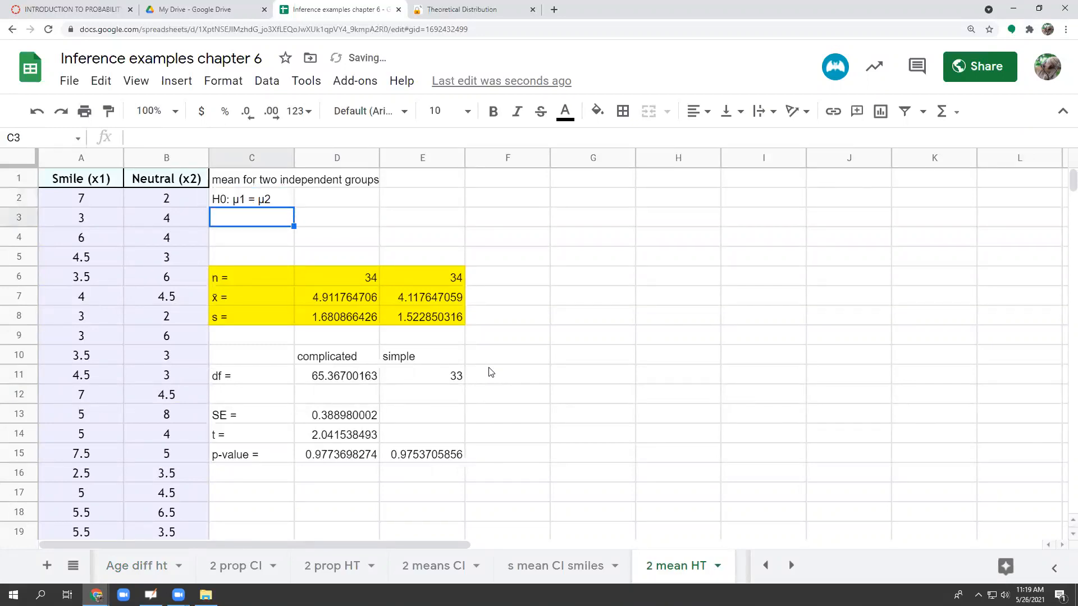
# - Enter the label "μ1-μ2=" in cell D2, beside the null hypothesis
pyautogui.press('Right')
pyautogui.press('Up')
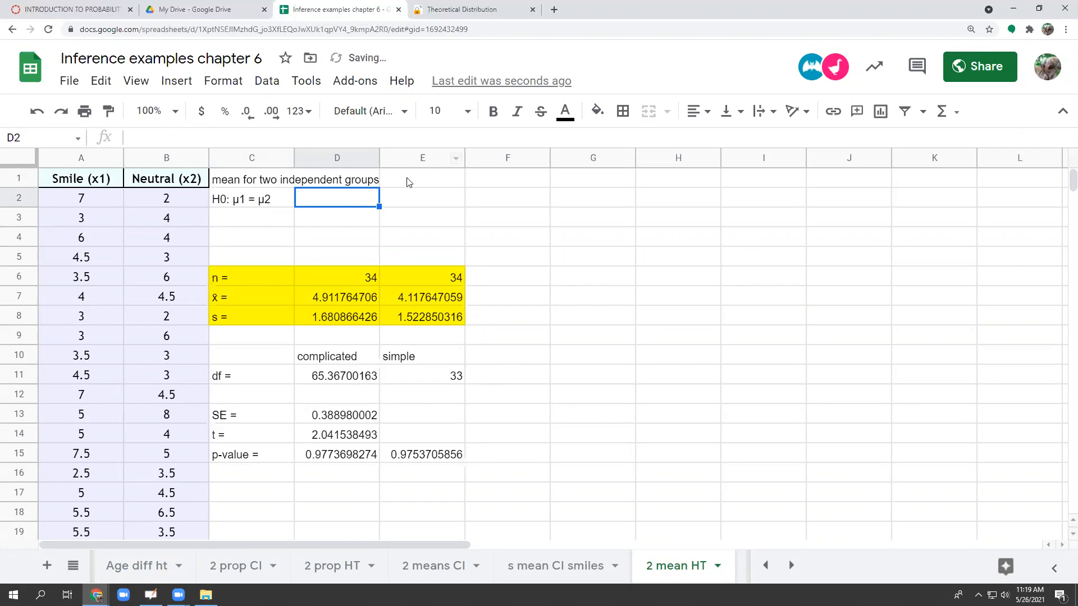
pyautogui.write('μ')
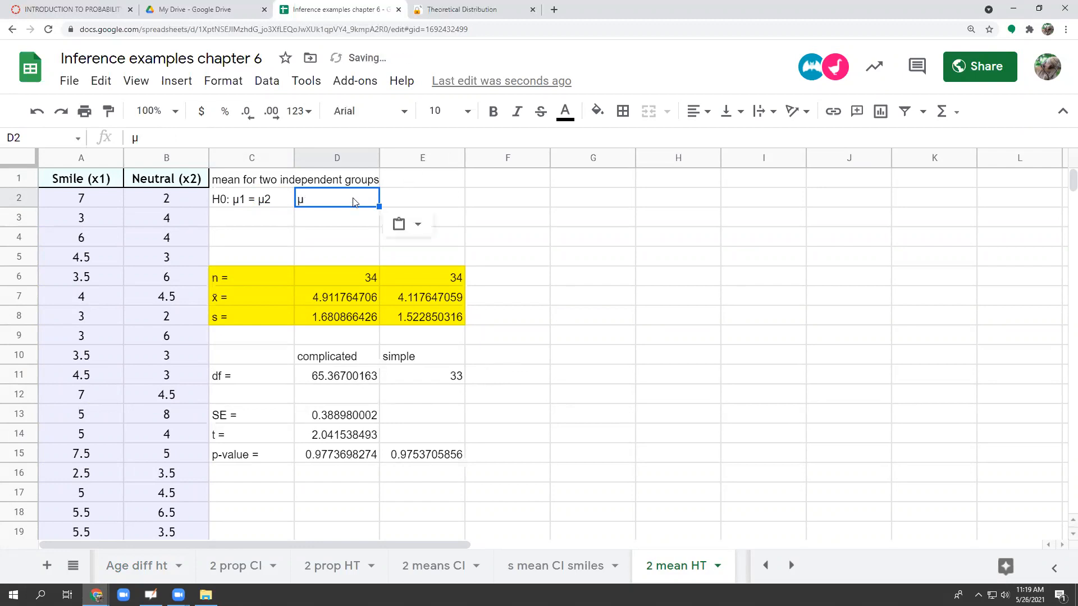
pyautogui.write('1')
pyautogui.press('BackSpace')
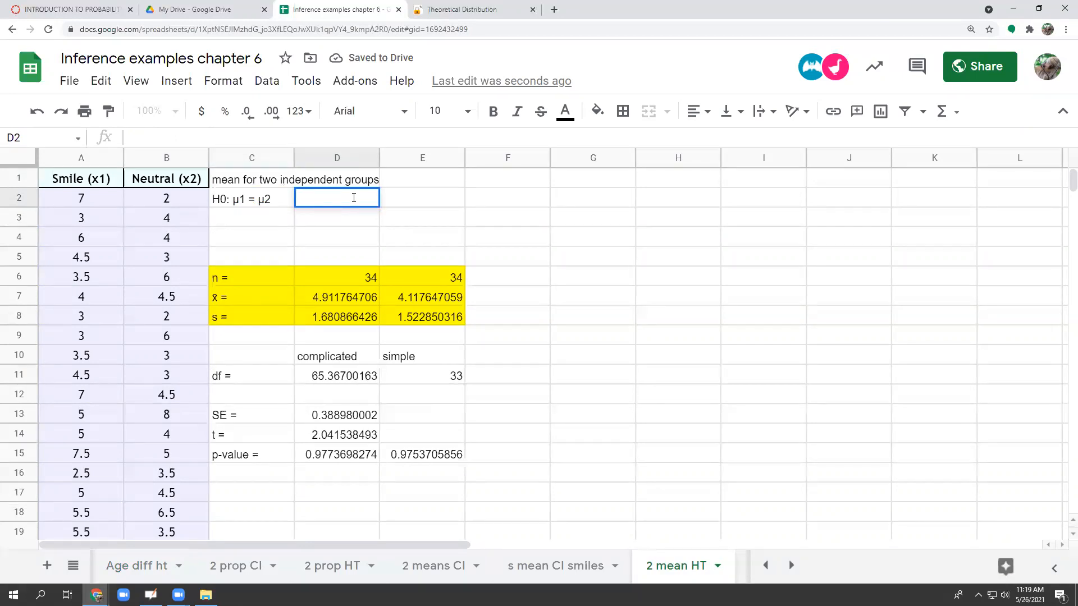
pyautogui.press('BackSpace')
pyautogui.write('μ1-μ2')
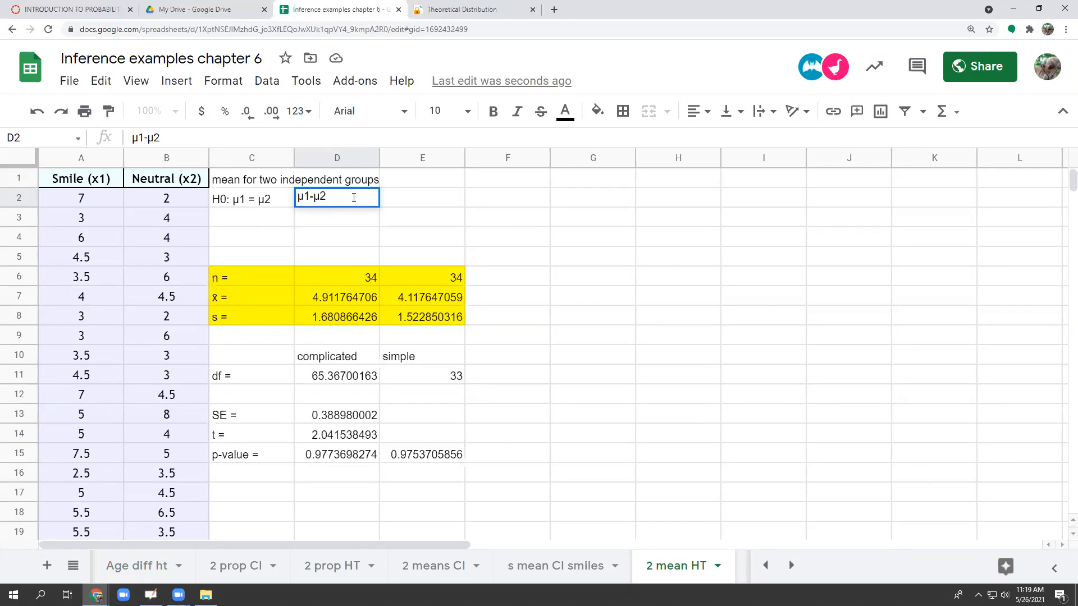
pyautogui.write('=')
# - Enter the null value 0 in cell E2
pyautogui.click(422, 203)
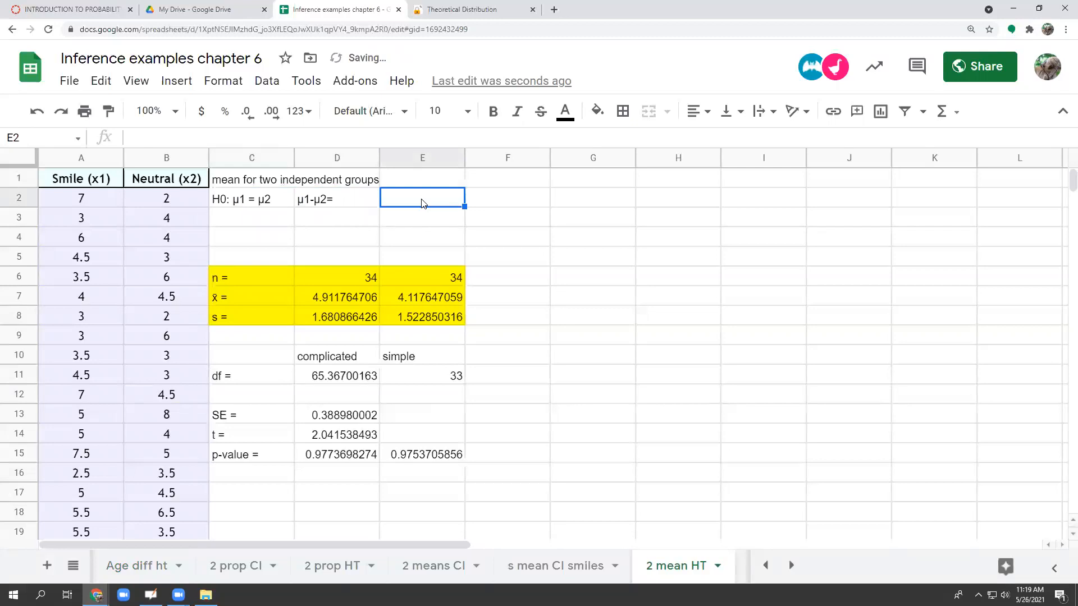
pyautogui.write('=')
pyautogui.write('0')
pyautogui.press('BackSpace')
pyautogui.press('BackSpace')
pyautogui.write('0')
pyautogui.press('Return')
# - Start the alternative hypothesis label "Ha:" in cell C3
pyautogui.press('Left')
pyautogui.press('Left')
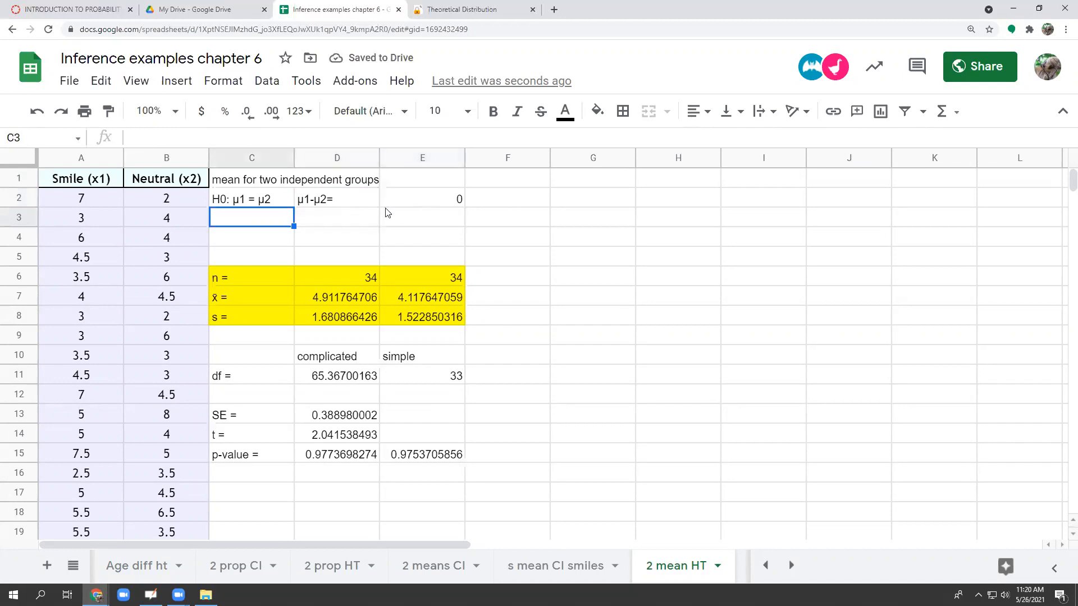
pyautogui.write('Ha')
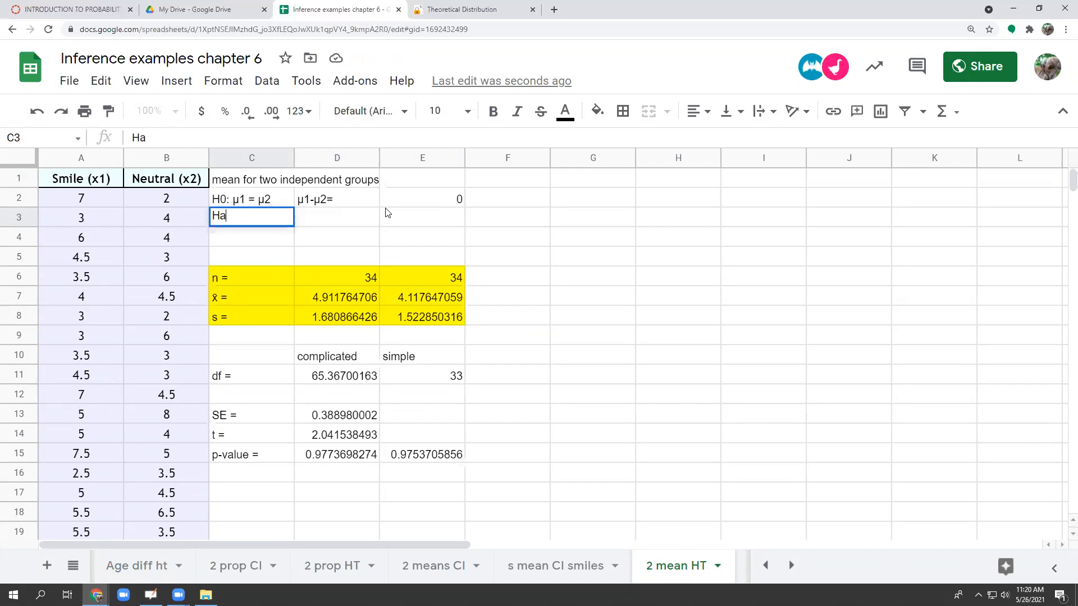
pyautogui.write(':')
# - Switch to OpenBoard and go forward to the page with the smiling hypothesis test problem to read the claim
pyautogui.hotkey('alt', 'Tab')
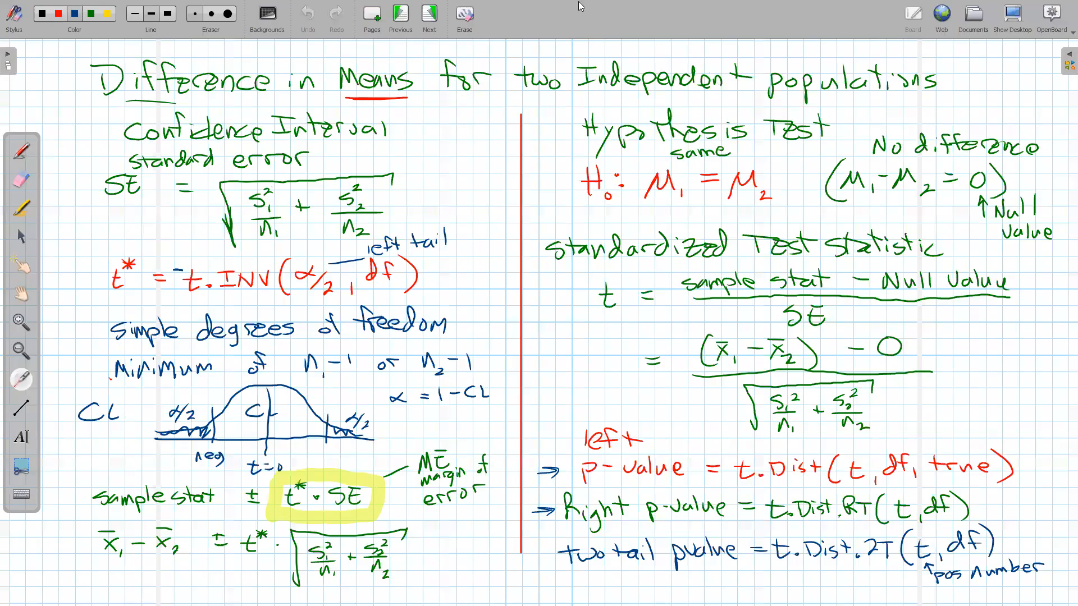
pyautogui.click(428, 10)
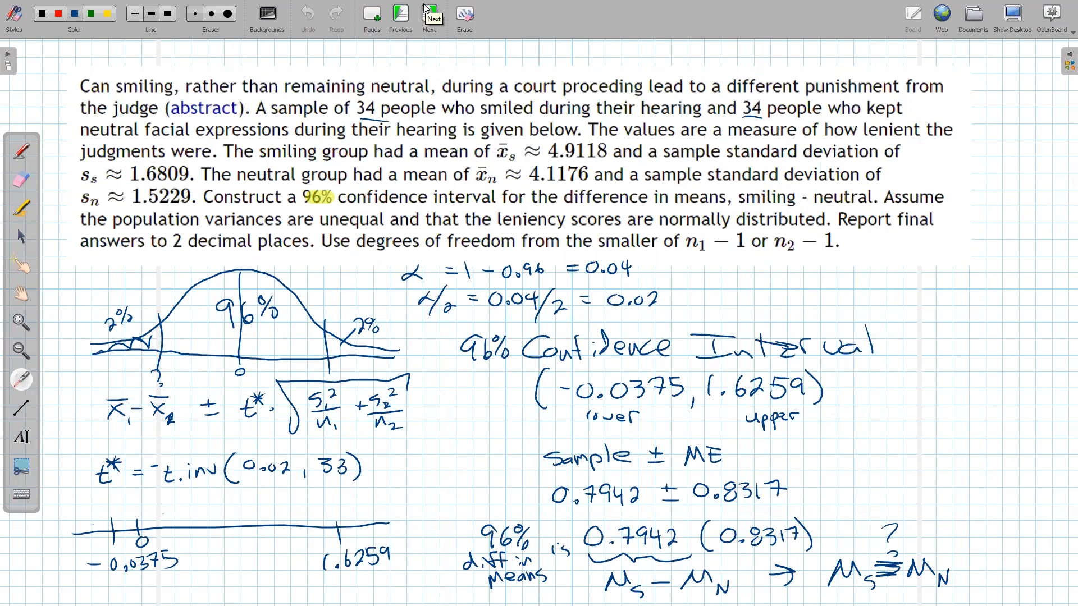
pyautogui.click(426, 9)
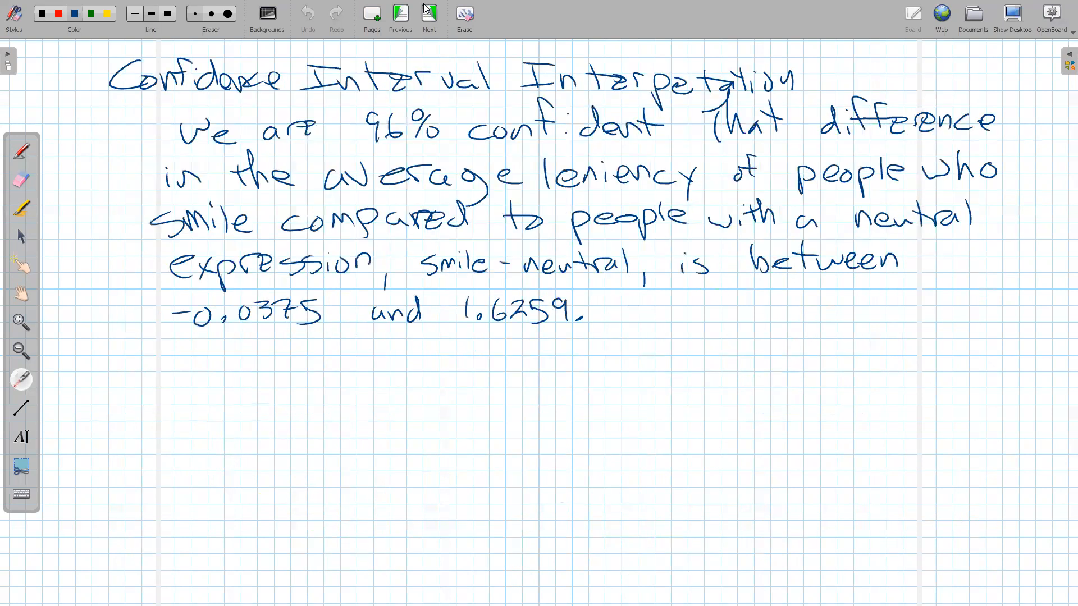
pyautogui.click(426, 9)
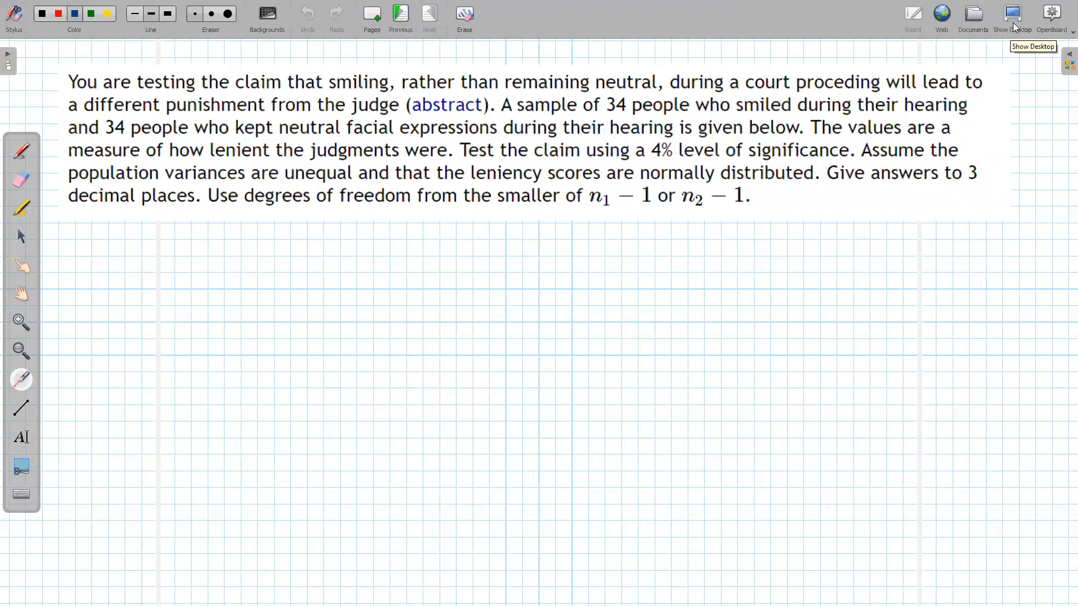
# - Switch back to Google Sheets and extend the alternative hypothesis in C3 to "Ha: μ1 μ2"
pyautogui.hotkey('alt', 'Tab')
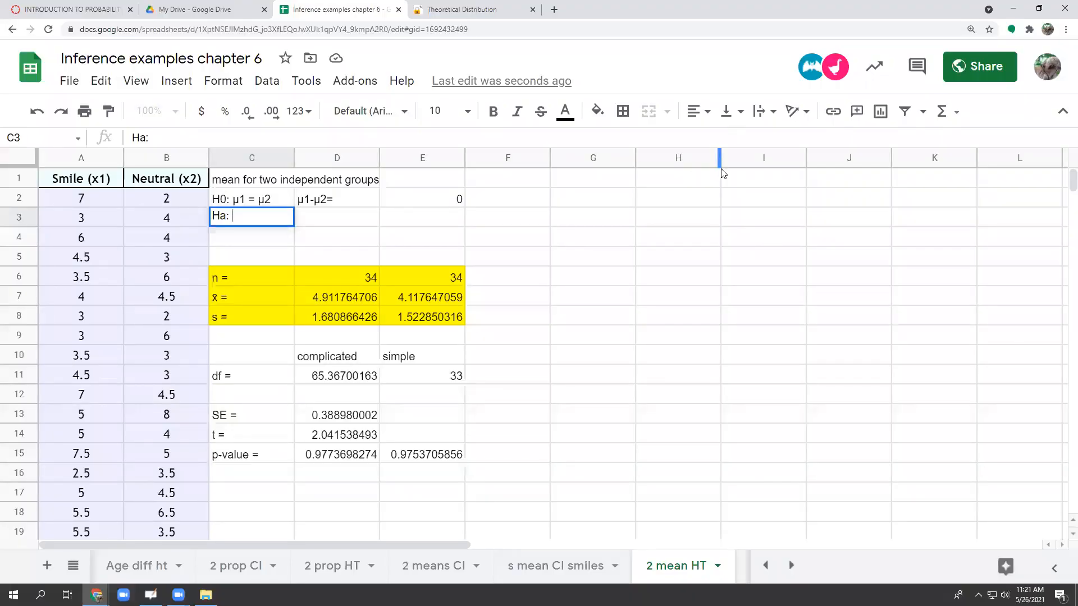
pyautogui.write('μ1')
pyautogui.write('μ2')
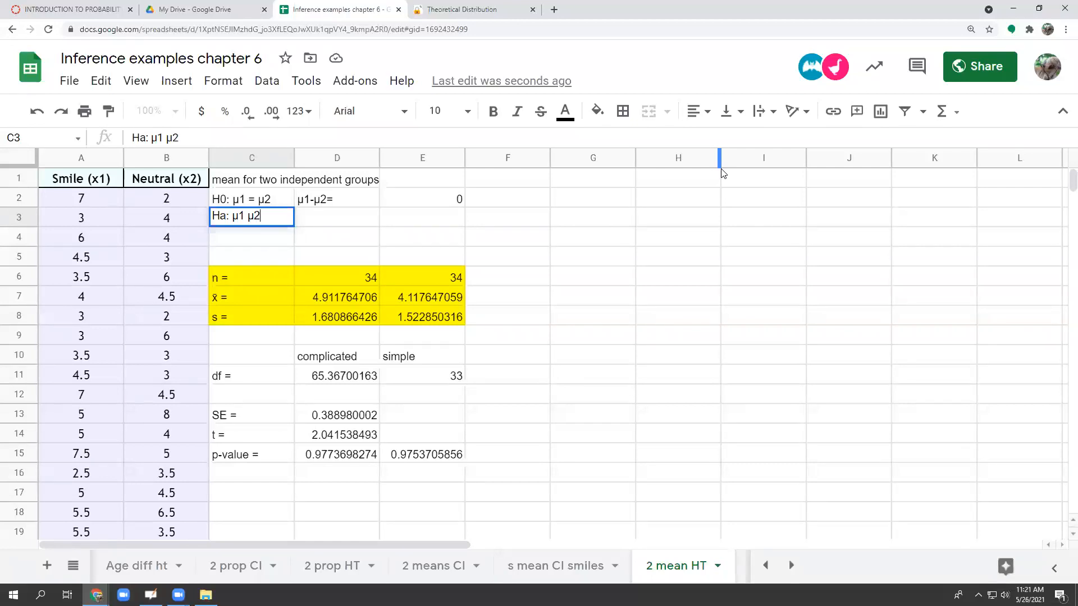
pyautogui.press('Return')
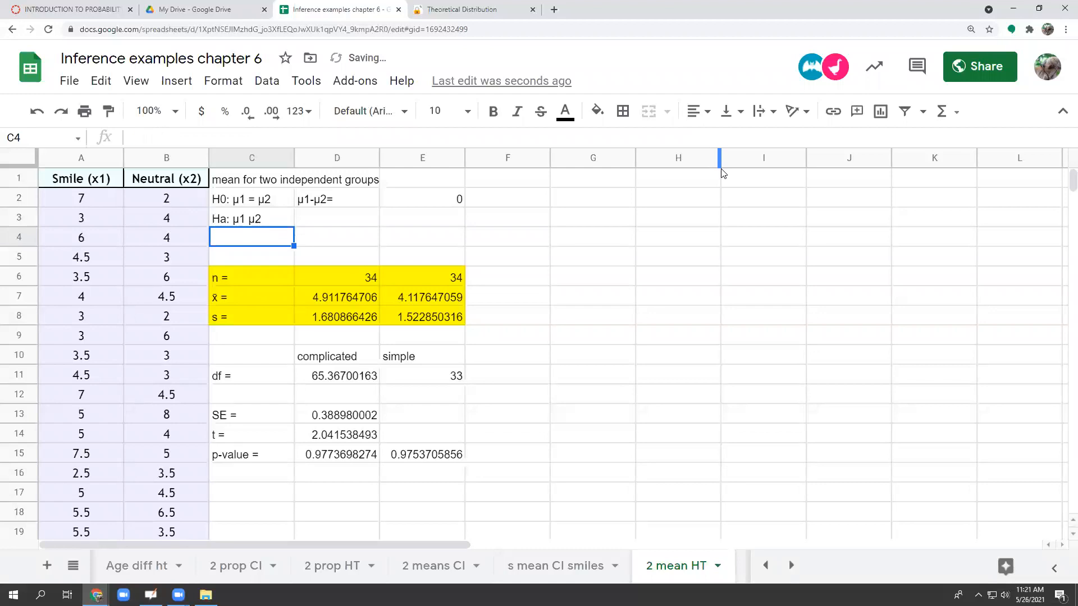
# - Copy the ≠ symbol from cell C3 of the "2 prop HT" sheet
pyautogui.click(569, 567)
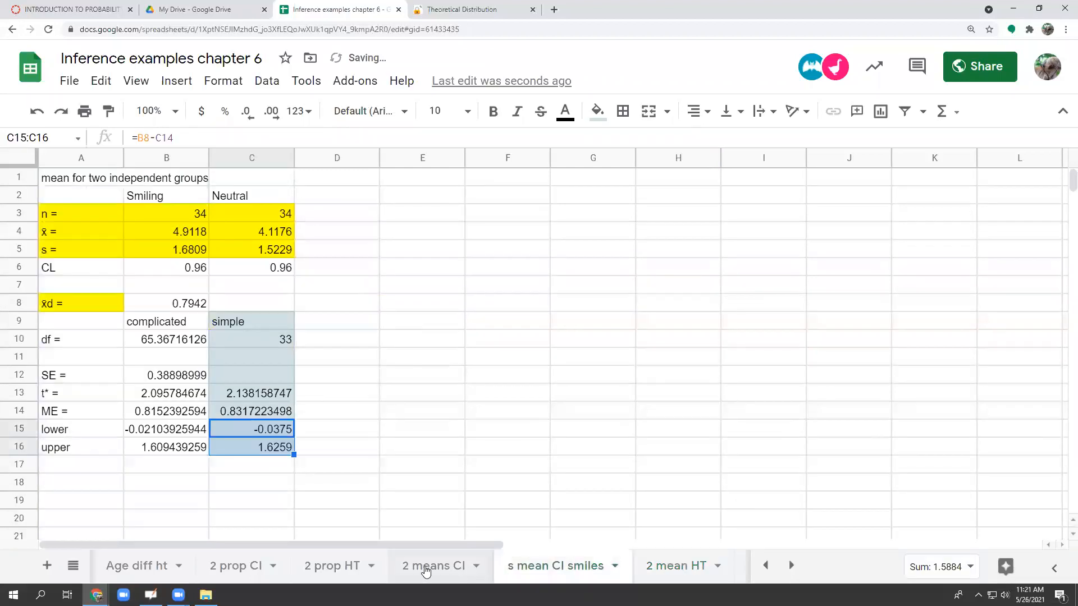
pyautogui.click(431, 567)
pyautogui.click(354, 567)
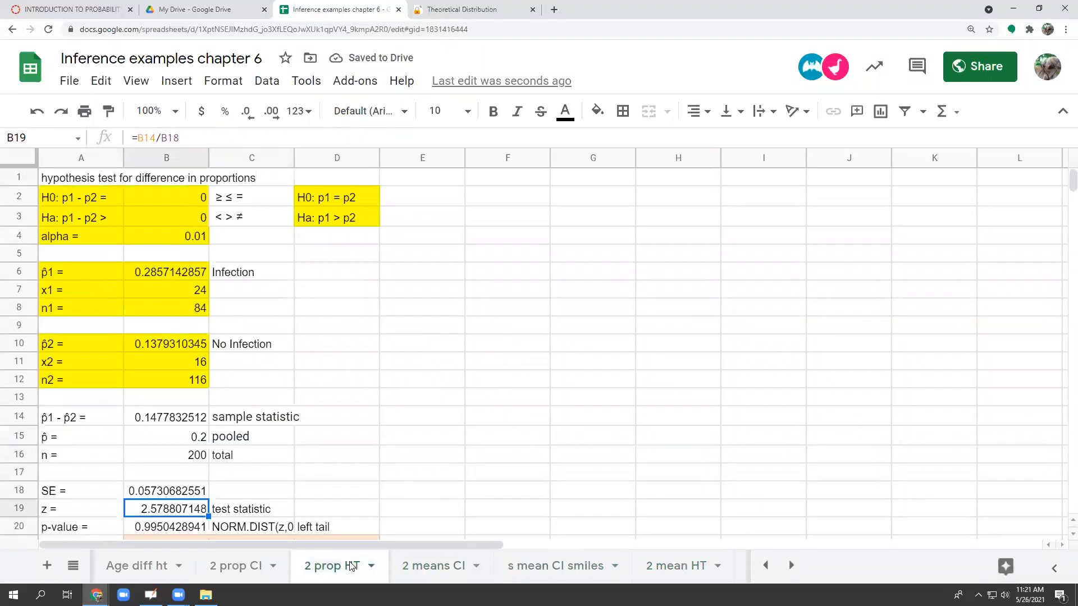
pyautogui.click(255, 218)
pyautogui.doubleClick(255, 218)
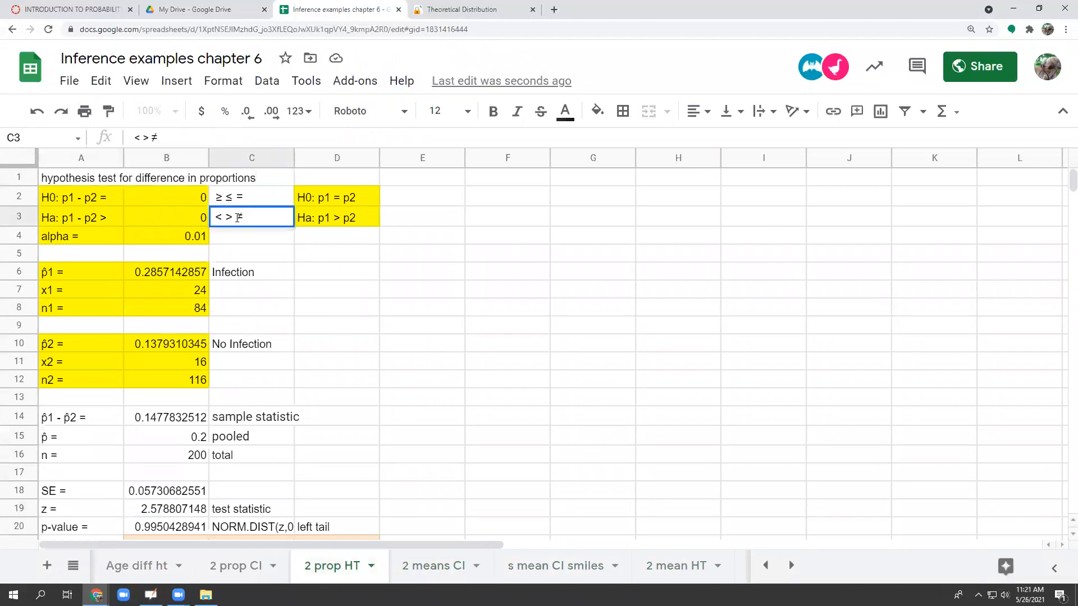
pyautogui.moveTo(245, 218); pyautogui.dragTo(237, 217)
pyautogui.hotkey('ctrl', 'c')
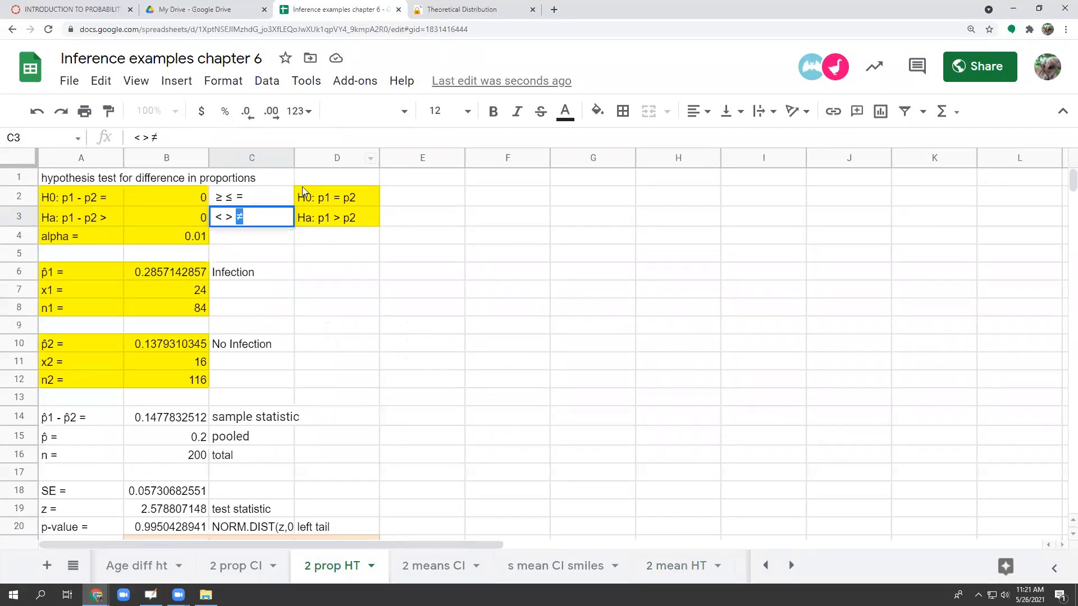
# - On the "2 mean HT" sheet, insert ≠ in C3 so it reads "Ha: μ1 ≠ μ2"
pyautogui.click(678, 570)
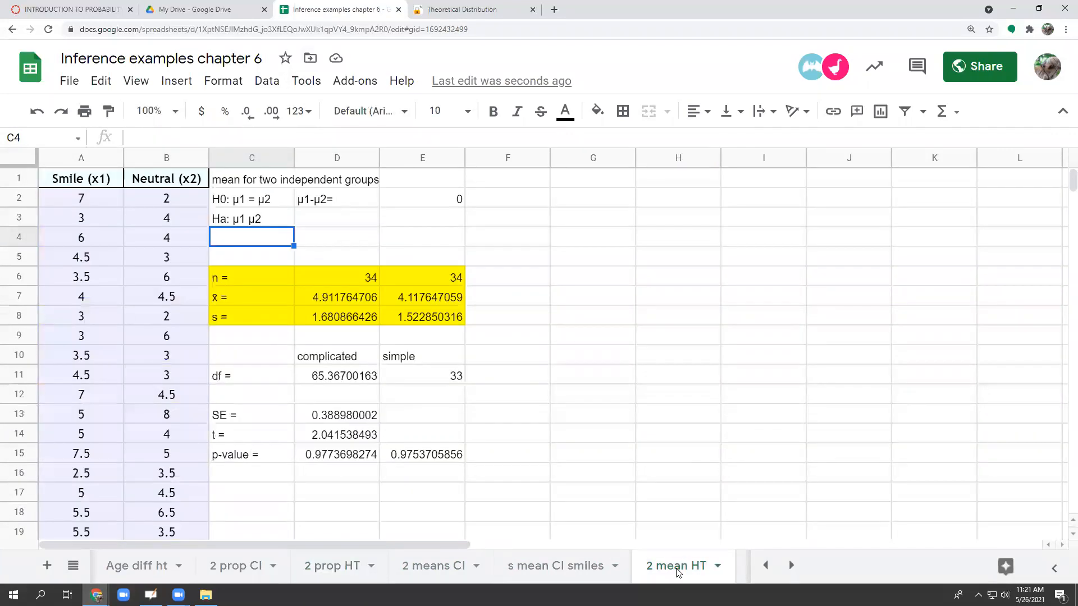
pyautogui.doubleClick(274, 222)
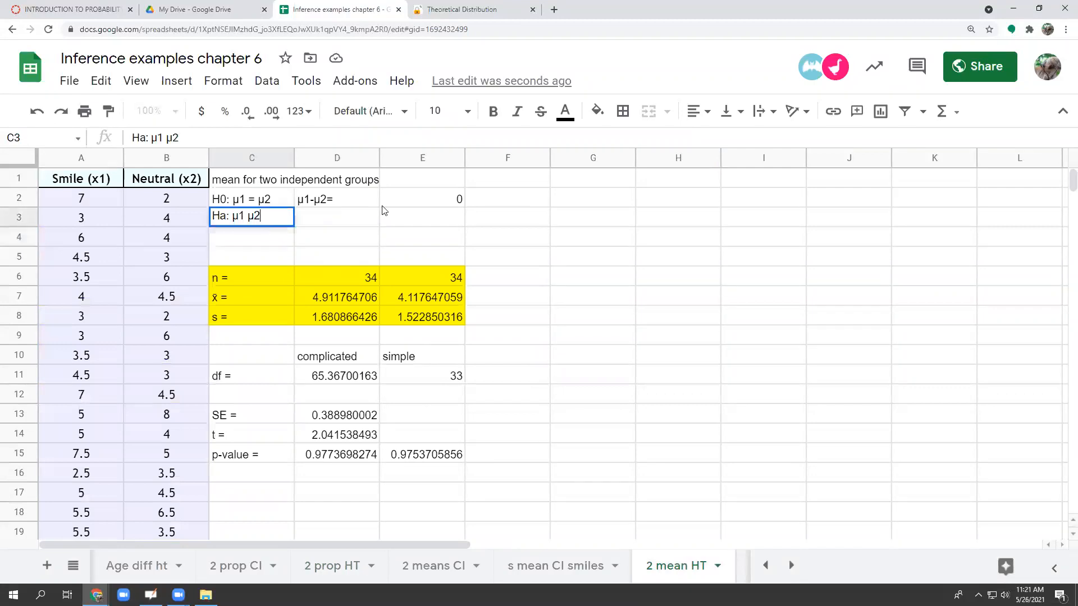
pyautogui.write('≠')
# - Paste the ≠ symbol into cell D3, beside the alternative hypothesis
pyautogui.click(352, 224)
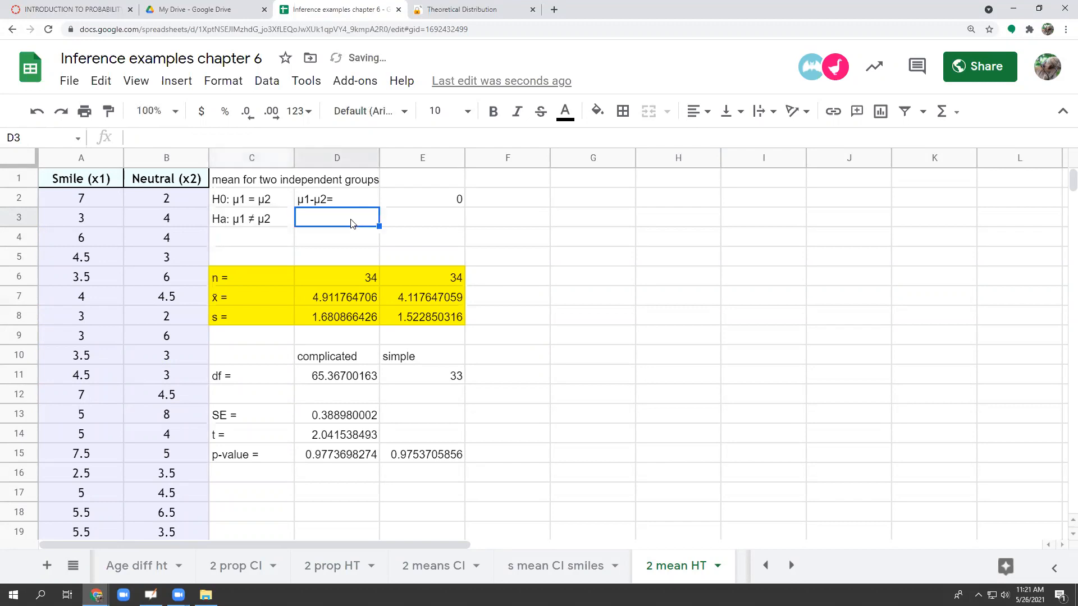
pyautogui.press('Up')
pyautogui.press('Down')
pyautogui.hotkey('ctrl', 'v')
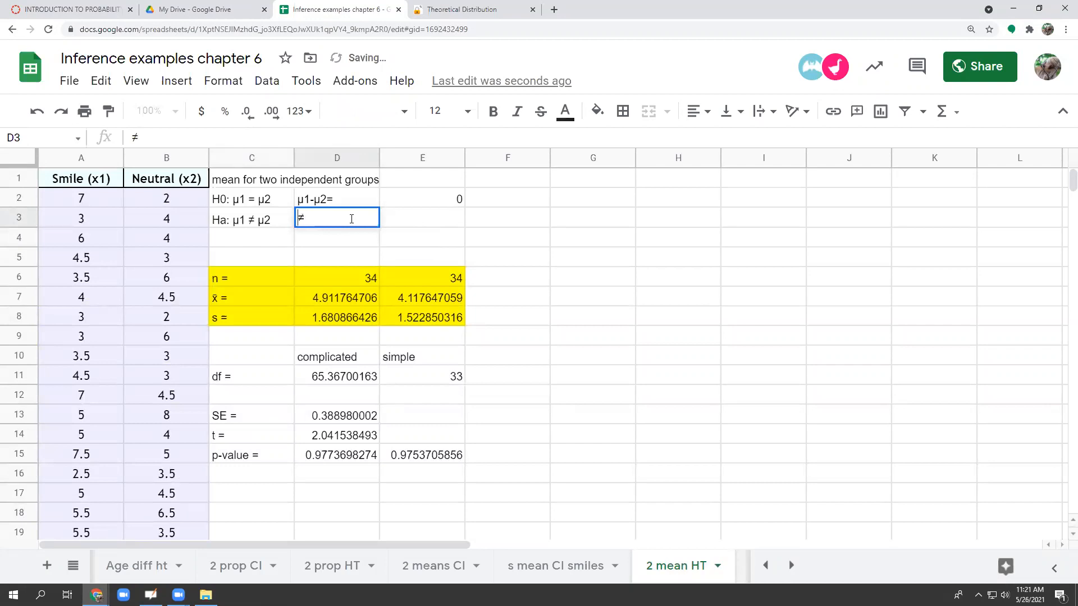
# - Copy the difference expression from D2 into D3 and make D3 read "μ1-μ2≠"
pyautogui.click(307, 201)
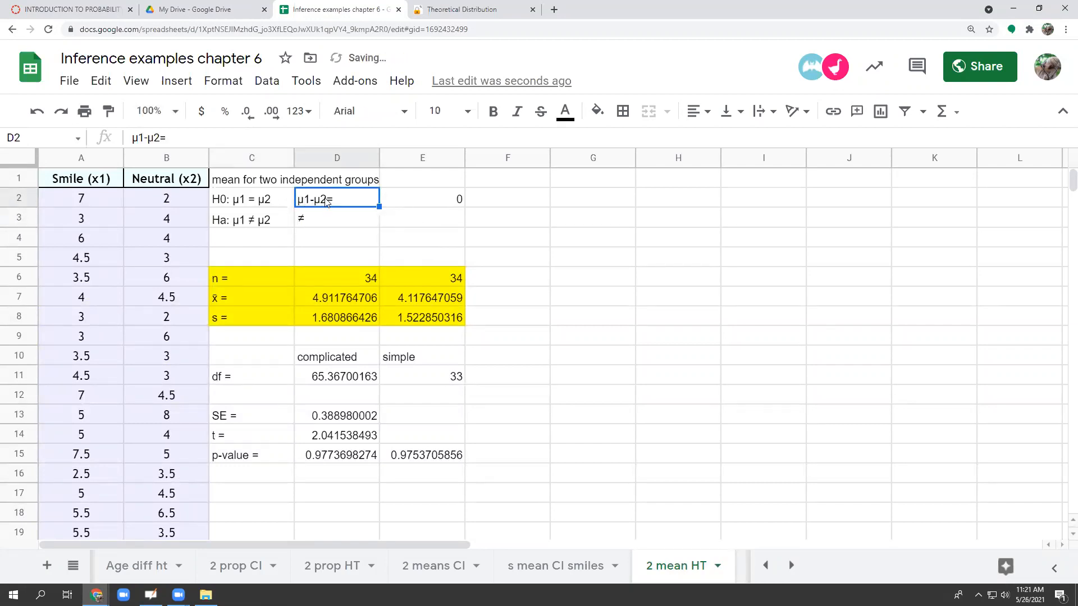
pyautogui.tripleClick(325, 199)
pyautogui.hotkey('ctrl', 'c')
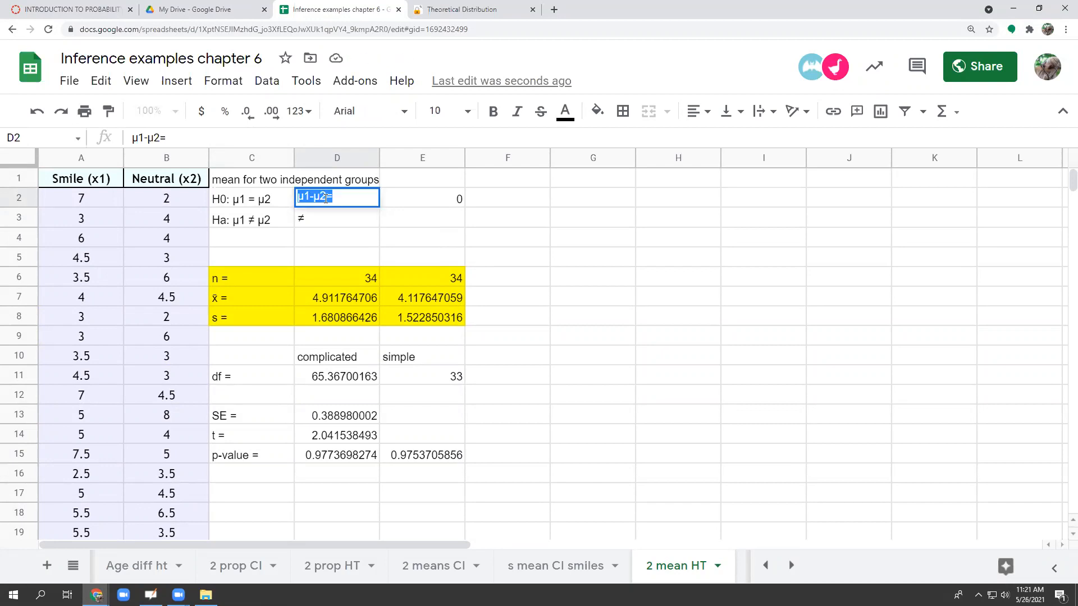
pyautogui.click(329, 219)
pyautogui.doubleClick(328, 219)
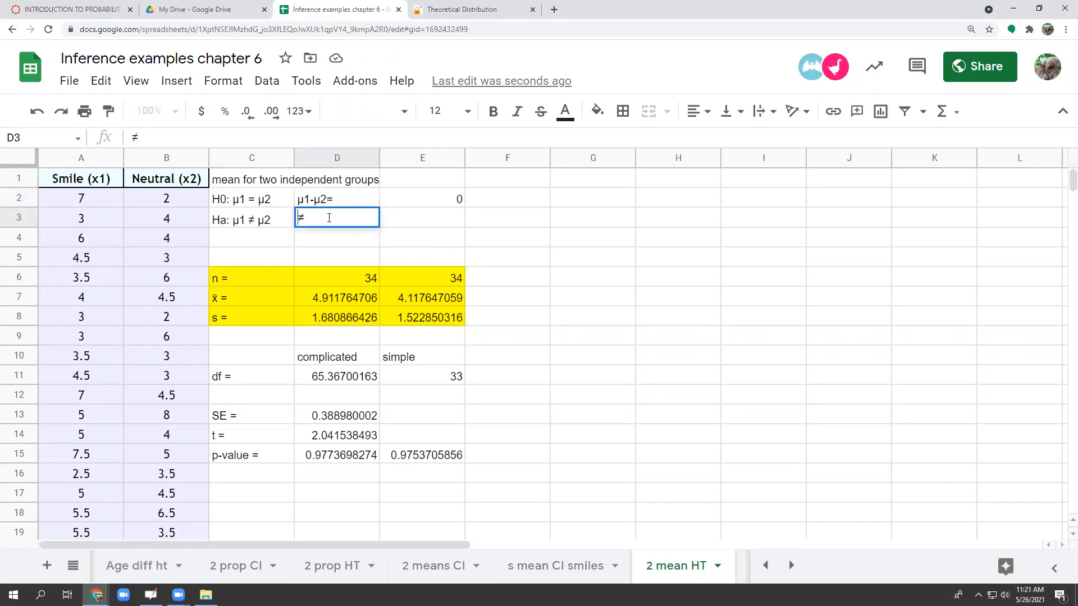
pyautogui.hotkey('ctrl', 'a')
pyautogui.hotkey('ctrl', 'v')
pyautogui.hotkey('ctrl', 'z')
pyautogui.hotkey('ctrl', 'v')
pyautogui.press('Return')
pyautogui.press('Up')
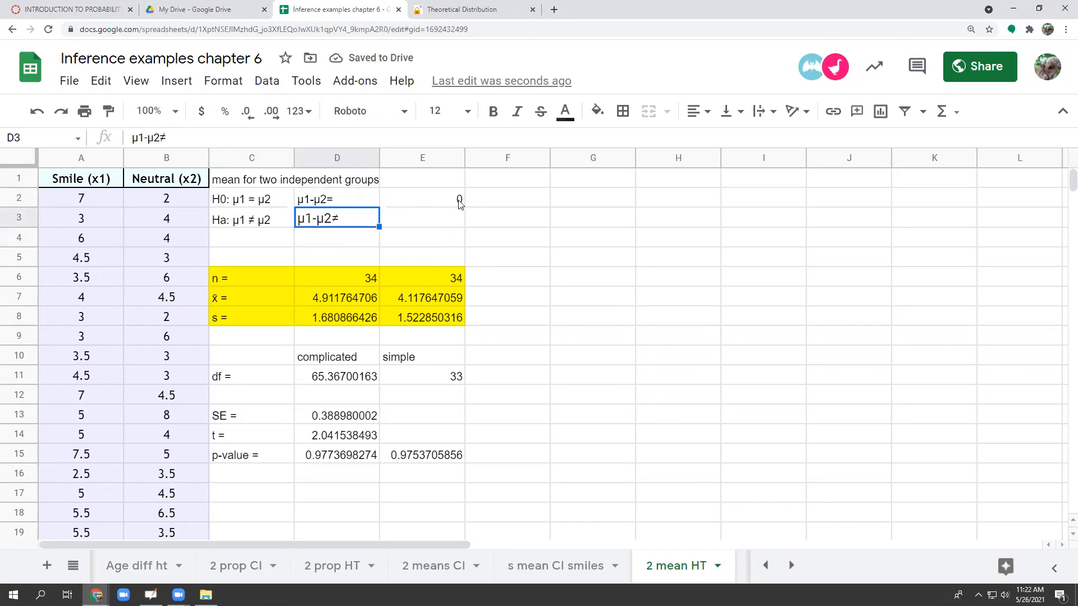
# - Link cell E3 to the null value with the formula =E2
pyautogui.click(438, 224)
pyautogui.write('=')
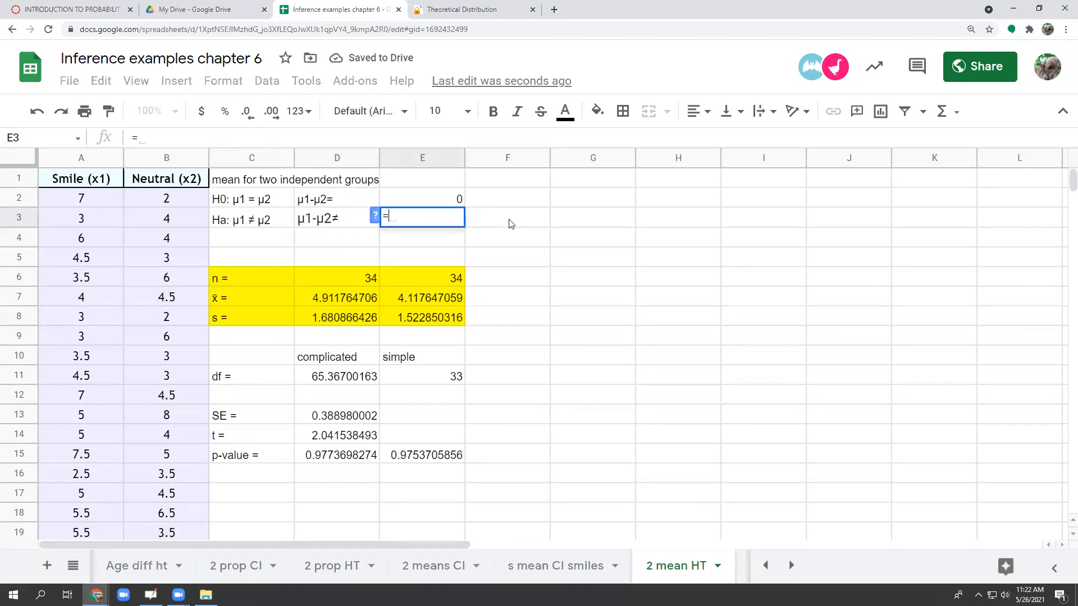
pyautogui.click(511, 203)
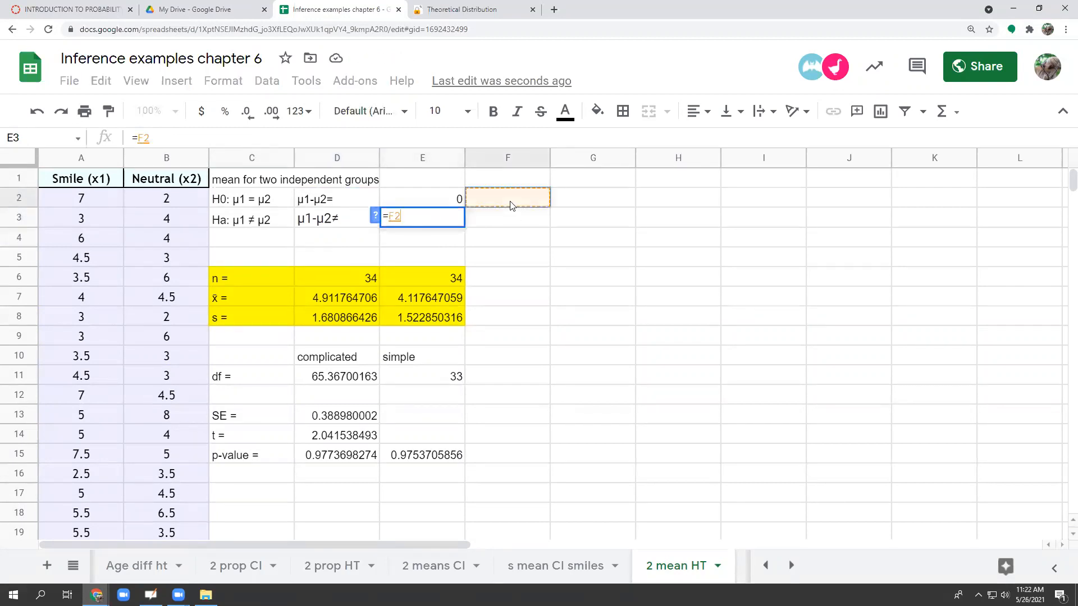
pyautogui.click(429, 199)
pyautogui.press('Return')
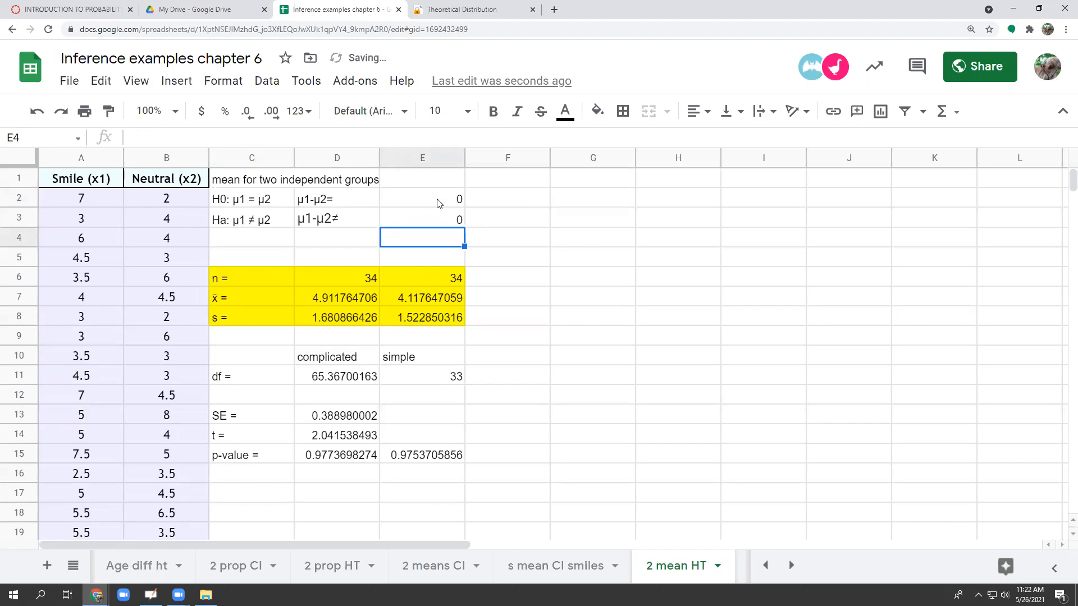
# - Label the null hypothesis "No difference" in F2 and the alternative "is a difference" in F3
pyautogui.click(490, 204)
pyautogui.write('No difference')
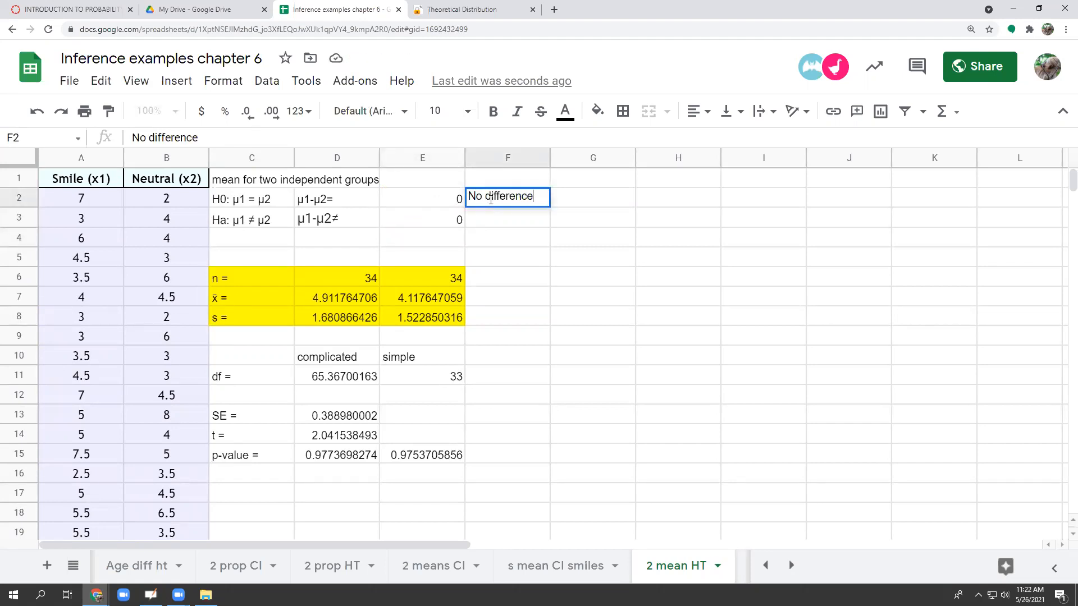
pyautogui.press('Return')
pyautogui.write('is a difference')
pyautogui.press('Return')
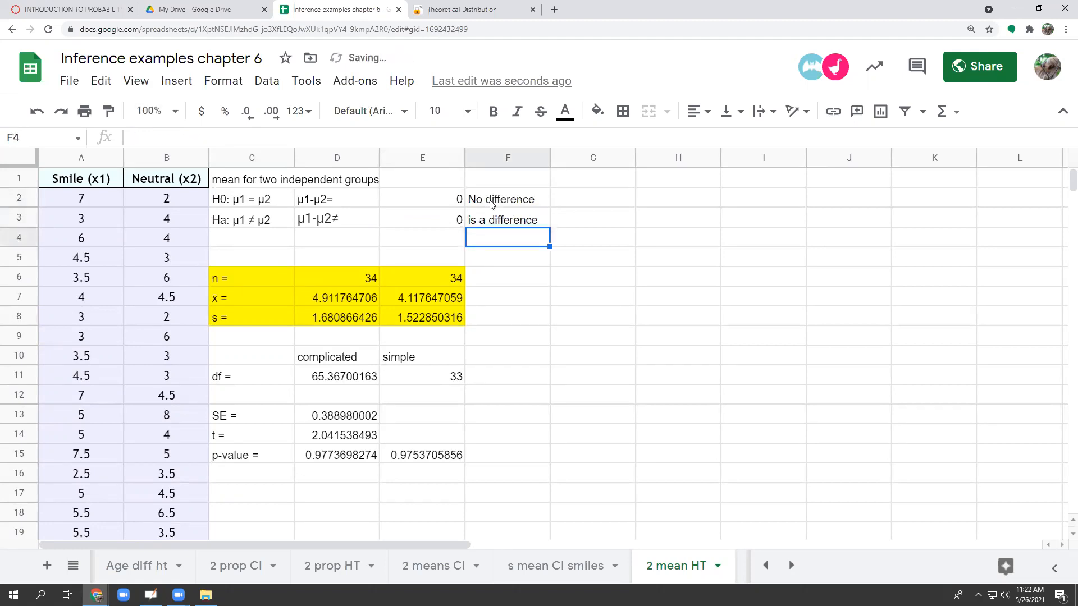
# - Enter "two tailed" in G3 beside the alternative hypothesis
pyautogui.click(574, 220)
pyautogui.write('t')
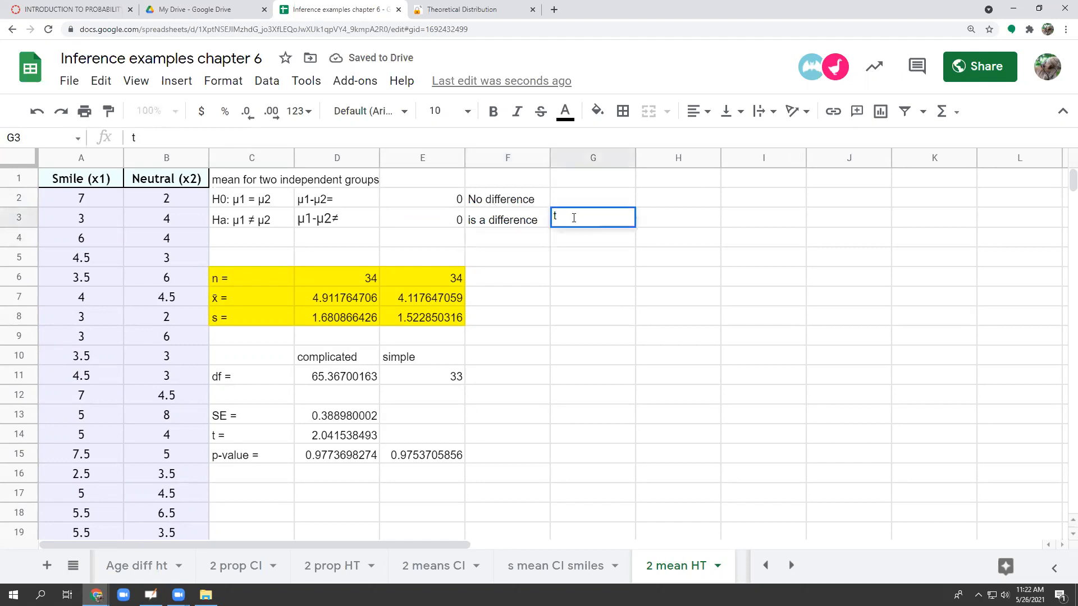
pyautogui.write('wo tailed')
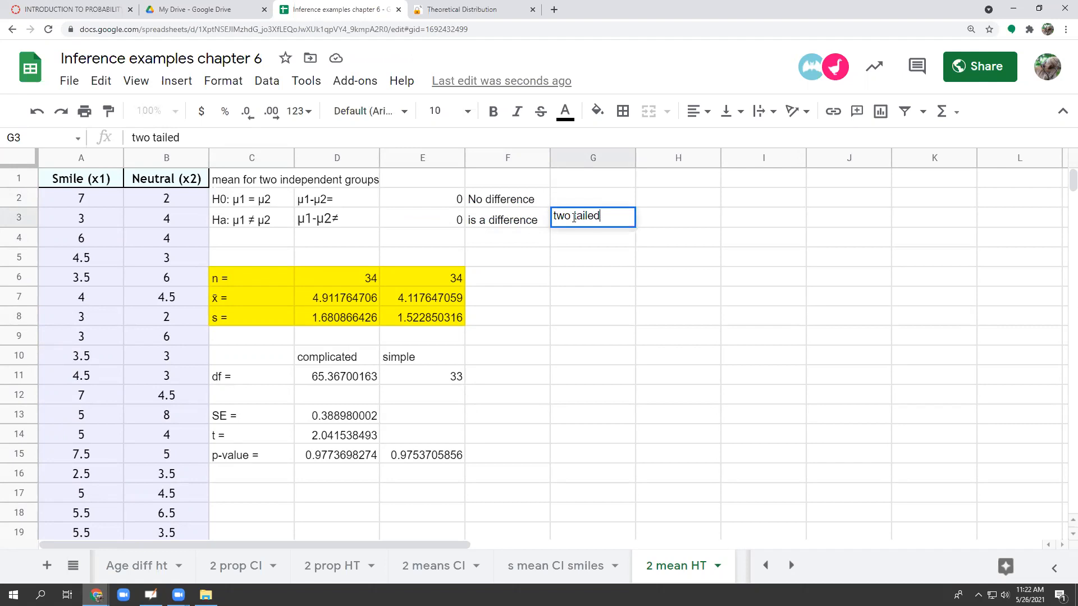
pyautogui.press('Return')
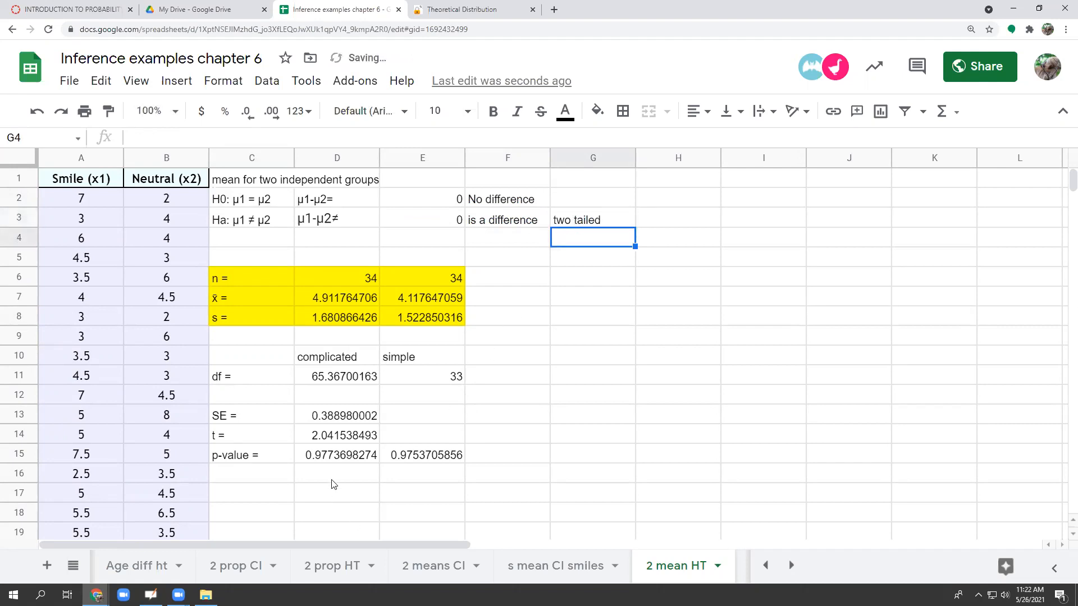
# - Check the t and p-value formulas in D14 and D15, and review the p-value formulas in the OpenBoard notes before returning to the 4% significance problem
pyautogui.click(348, 437)
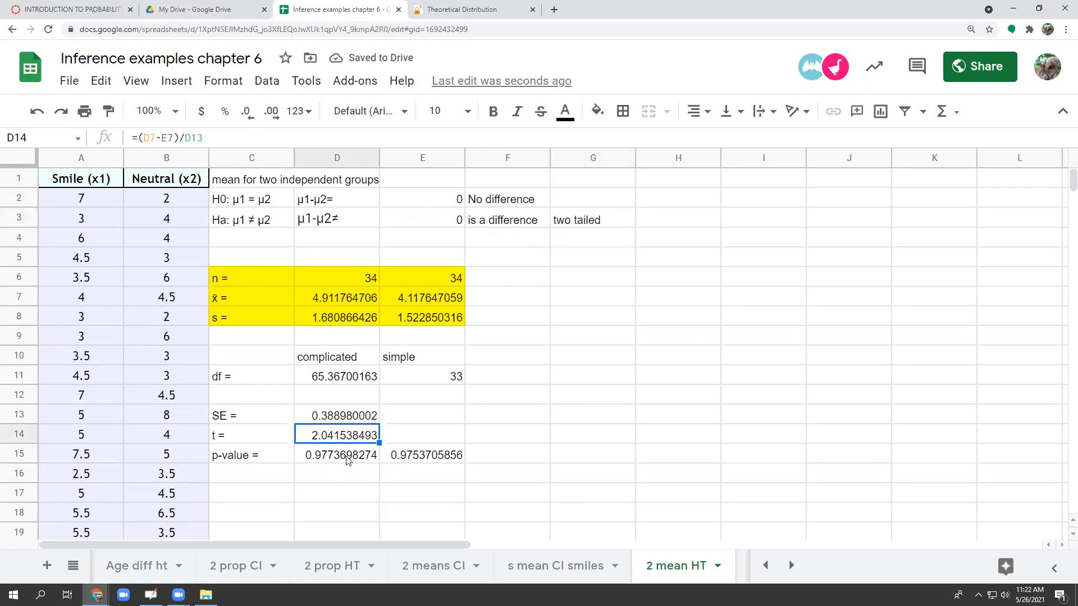
pyautogui.click(347, 459)
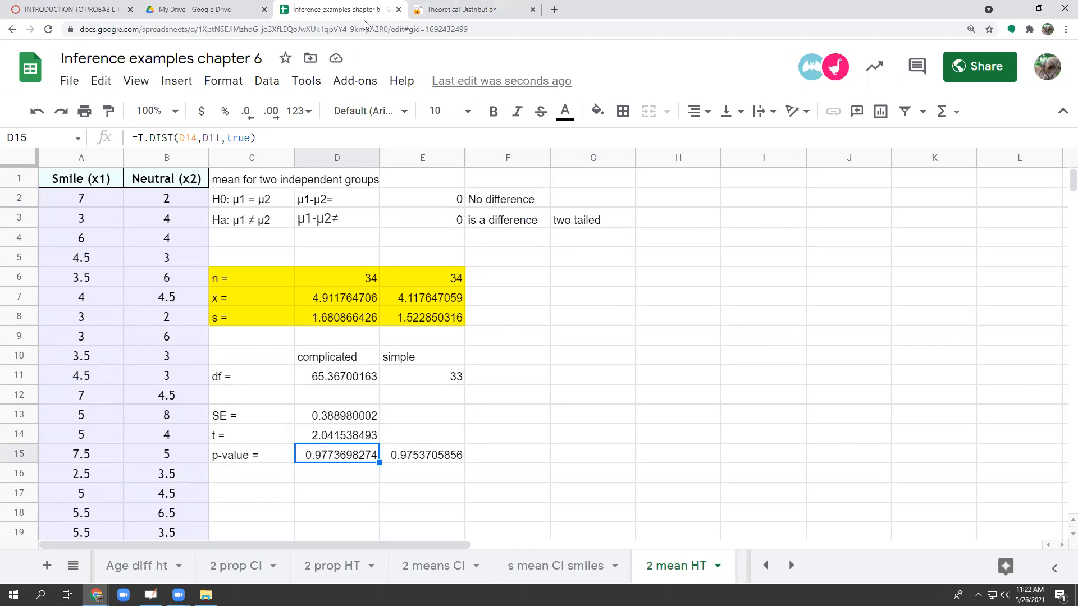
pyautogui.hotkey('alt', 'Tab')
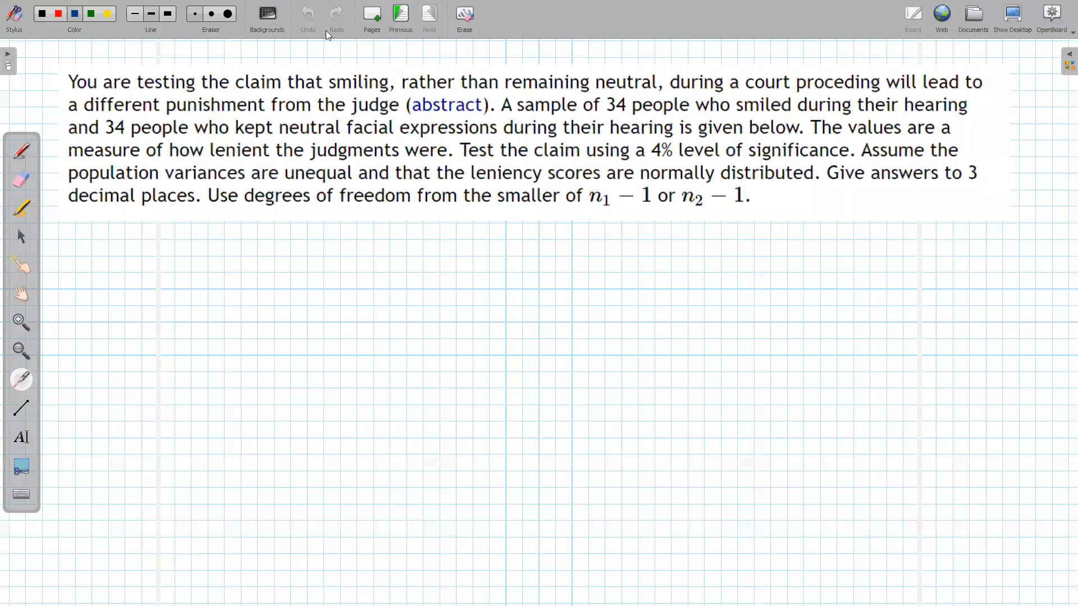
pyautogui.click(402, 17)
pyautogui.click(402, 17)
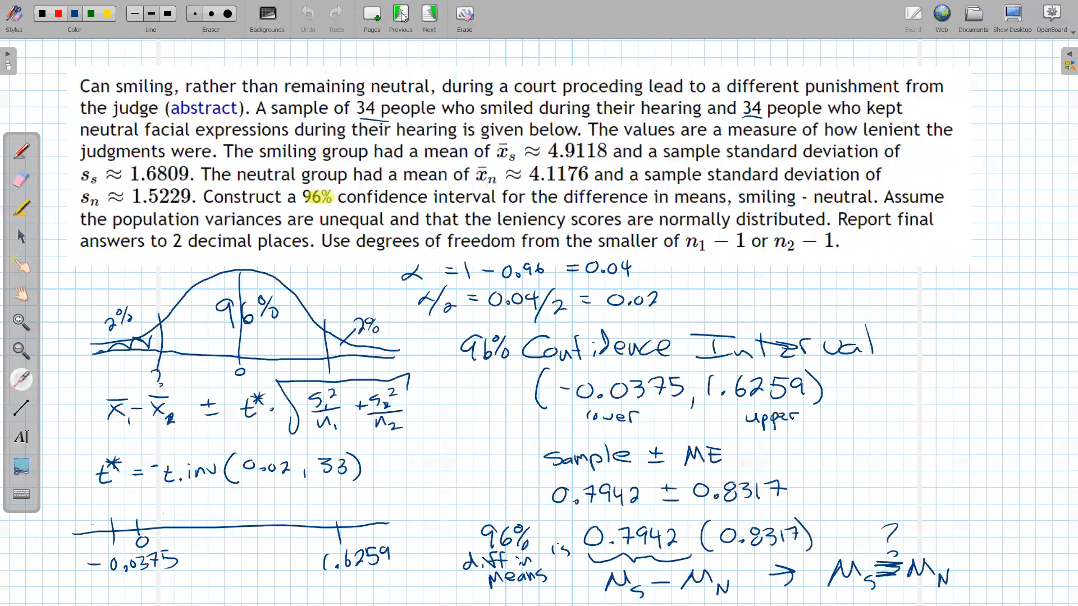
pyautogui.click(402, 17)
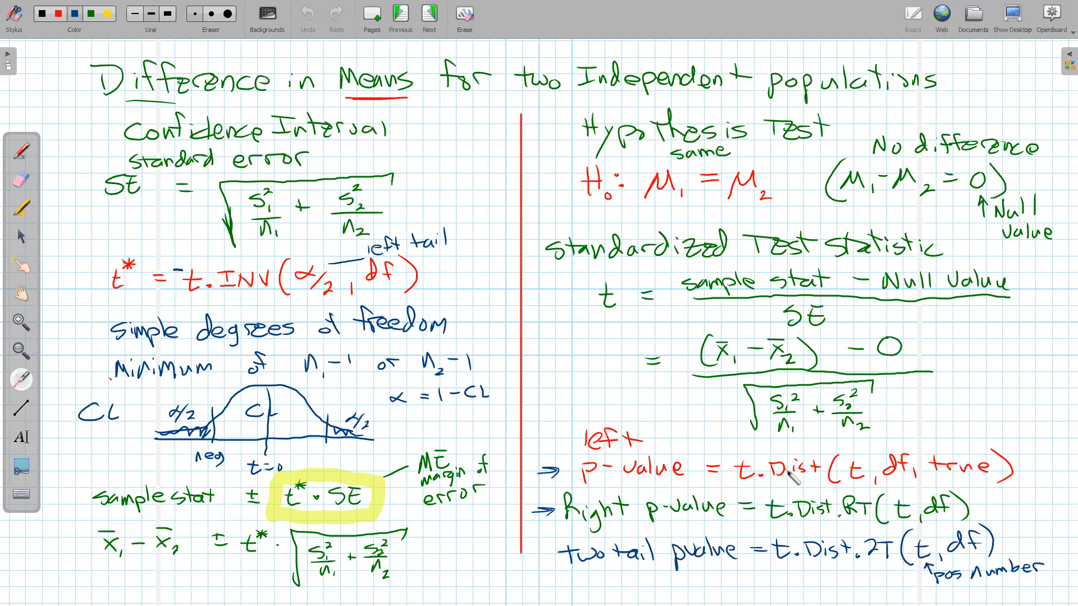
pyautogui.click(429, 11)
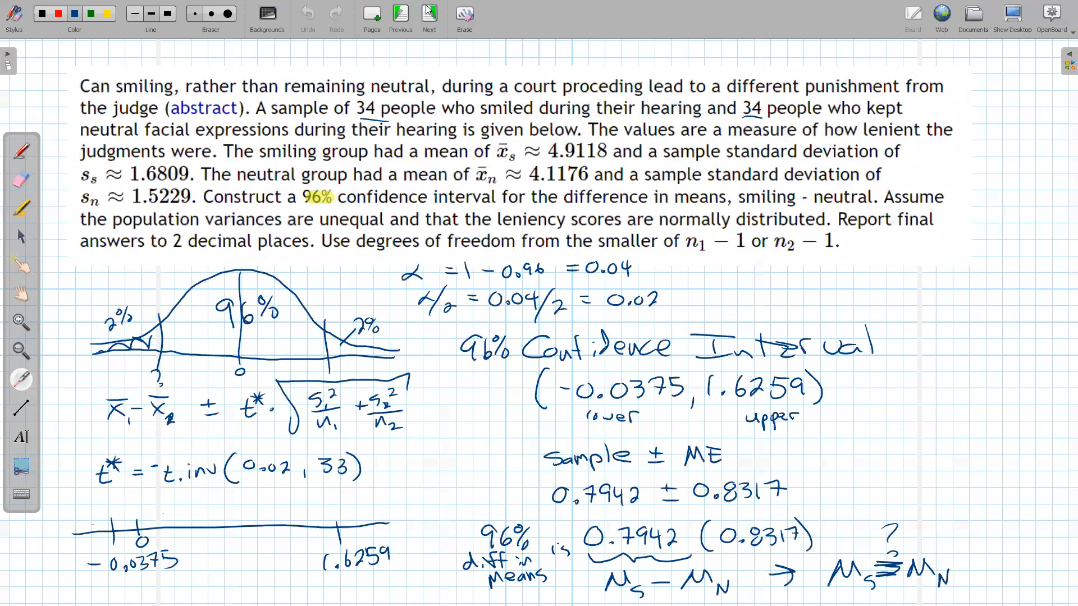
pyautogui.click(428, 10)
pyautogui.click(428, 10)
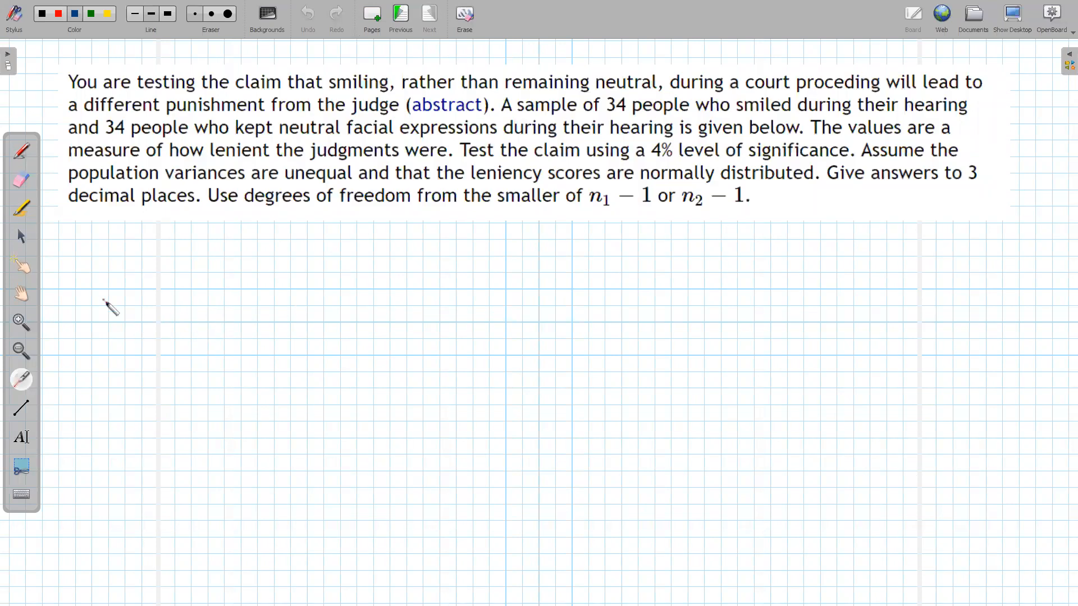
# - Draw a bell curve over a horizontal axis below the problem text, with a centre line labelled 0
pyautogui.click(21, 150)
pyautogui.moveTo(152, 341); pyautogui.dragTo(579, 332)
pyautogui.moveTo(156, 325)
pyautogui.mouseDown()
pyautogui.moveTo(328, 250)
pyautogui.moveTo(457, 258)
pyautogui.moveTo(543, 315)
pyautogui.mouseUp()
pyautogui.moveTo(384, 224); pyautogui.dragTo(391, 349)
pyautogui.moveTo(396, 357)
pyautogui.mouseDown()
pyautogui.moveTo(386, 361)
pyautogui.moveTo(395, 372)
pyautogui.moveTo(396, 361)
pyautogui.mouseUp()
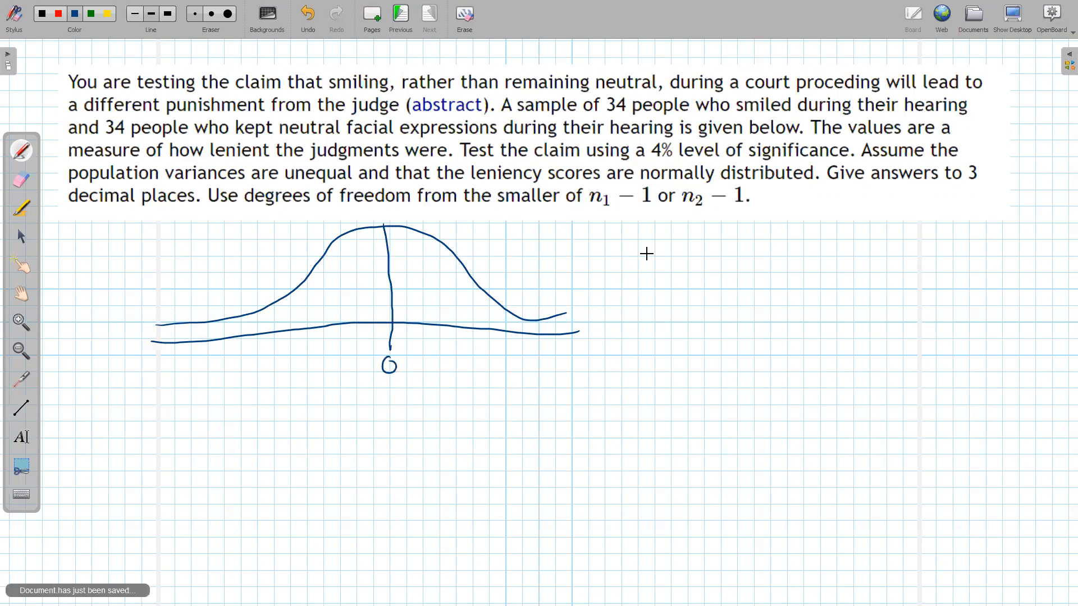
# - Write "t = 2.04" beside the bell curve, taking the test statistic from the spreadsheet
pyautogui.moveTo(608, 235); pyautogui.dragTo(615, 241)
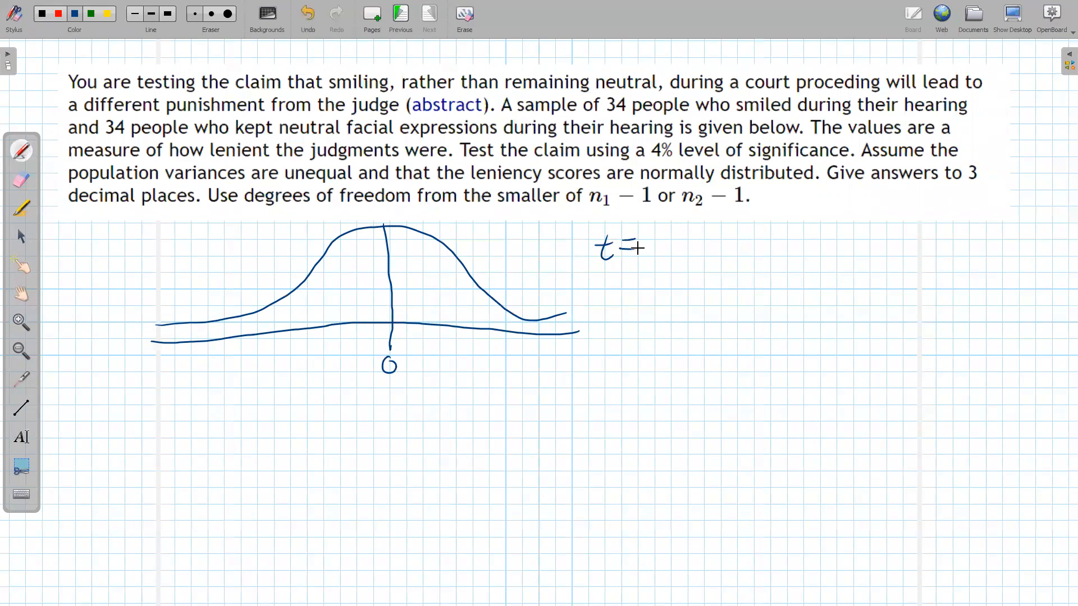
pyautogui.hotkey('alt', 'Tab')
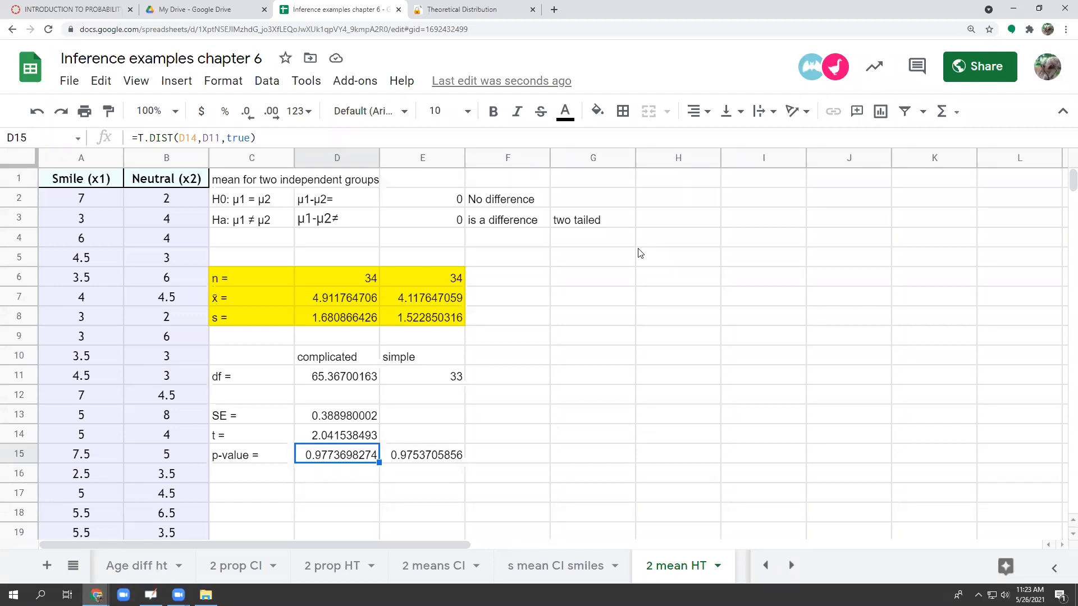
pyautogui.hotkey('alt', 'Tab')
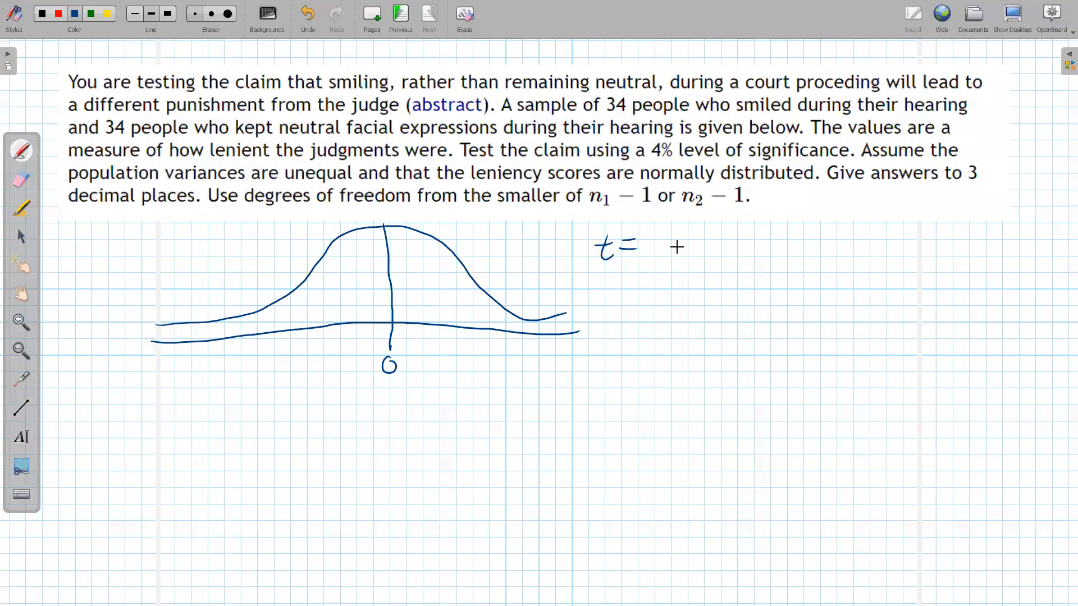
pyautogui.click(668, 256)
pyautogui.moveTo(650, 240)
pyautogui.mouseDown()
pyautogui.moveTo(664, 256)
pyautogui.moveTo(678, 241)
pyautogui.moveTo(697, 254)
pyautogui.mouseUp()
# - Mark off the curve's positive axis, label the test statistic "t=2" with an arrow, and draw its vertical boundary line
pyautogui.moveTo(433, 320)
pyautogui.mouseDown()
pyautogui.moveTo(437, 333)
pyautogui.moveTo(479, 337)
pyautogui.mouseUp()
pyautogui.moveTo(479, 364)
pyautogui.mouseDown()
pyautogui.moveTo(483, 382)
pyautogui.moveTo(495, 368)
pyautogui.mouseUp()
pyautogui.moveTo(489, 373); pyautogui.dragTo(515, 380)
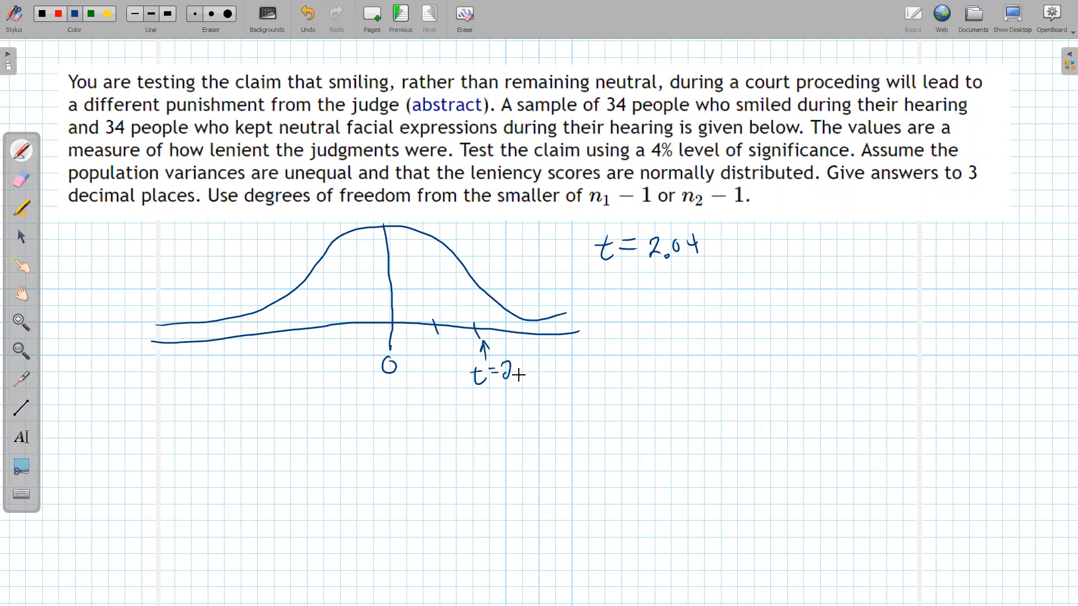
pyautogui.moveTo(480, 301); pyautogui.dragTo(484, 339)
# - Shade the right tail in red with the start of a P label, and annotate the circled word "different" as "two tail"
pyautogui.moveTo(489, 297)
pyautogui.mouseDown()
pyautogui.moveTo(487, 329)
pyautogui.moveTo(496, 331)
pyautogui.mouseUp()
pyautogui.moveTo(508, 309); pyautogui.dragTo(507, 332)
pyautogui.moveTo(521, 315)
pyautogui.mouseDown()
pyautogui.moveTo(524, 334)
pyautogui.moveTo(536, 333)
pyautogui.mouseUp()
pyautogui.moveTo(545, 324); pyautogui.dragTo(545, 333)
pyautogui.moveTo(554, 323); pyautogui.dragTo(554, 331)
pyautogui.moveTo(513, 274)
pyautogui.mouseDown()
pyautogui.moveTo(524, 303)
pyautogui.moveTo(518, 288)
pyautogui.moveTo(540, 285)
pyautogui.mouseUp()
pyautogui.moveTo(163, 83)
pyautogui.mouseDown()
pyautogui.moveTo(82, 111)
pyautogui.moveTo(115, 84)
pyautogui.moveTo(92, 83)
pyautogui.moveTo(129, 65)
pyautogui.moveTo(165, 66)
pyautogui.mouseUp()
pyautogui.moveTo(166, 58); pyautogui.dragTo(181, 66)
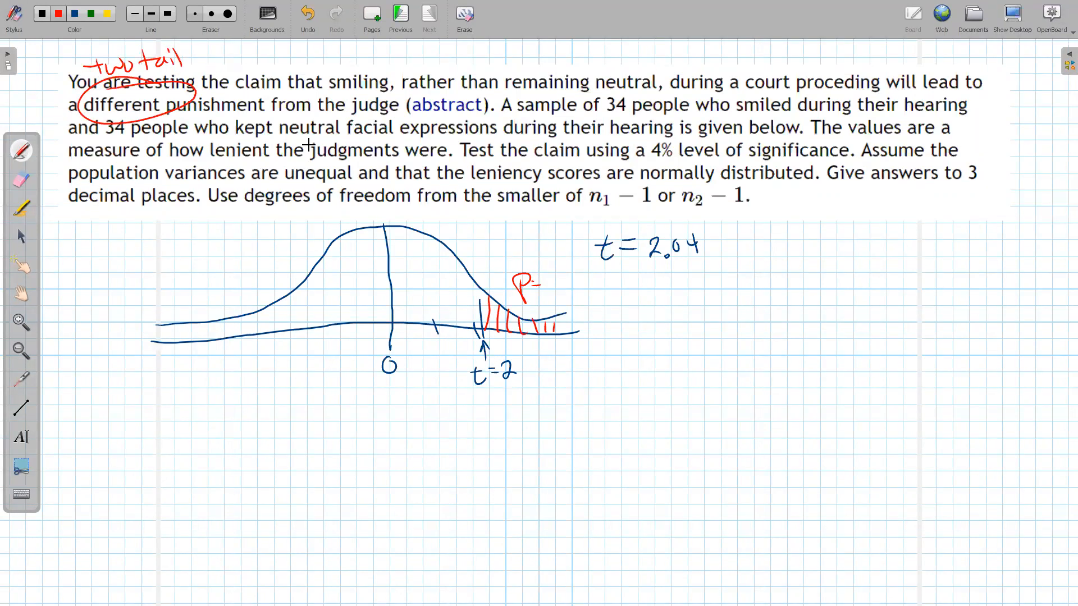
# - Mark "t=-2.04" in red on the negative side of the curve and shade the left tail
pyautogui.moveTo(279, 301)
pyautogui.mouseDown()
pyautogui.moveTo(287, 349)
pyautogui.moveTo(268, 378)
pyautogui.mouseUp()
pyautogui.moveTo(250, 372); pyautogui.dragTo(280, 365)
pyautogui.moveTo(273, 370)
pyautogui.mouseDown()
pyautogui.moveTo(308, 367)
pyautogui.moveTo(315, 355)
pyautogui.mouseUp()
pyautogui.click(310, 368)
pyautogui.moveTo(320, 353); pyautogui.dragTo(325, 360)
pyautogui.moveTo(248, 337); pyautogui.dragTo(267, 334)
pyautogui.moveTo(270, 306)
pyautogui.mouseDown()
pyautogui.moveTo(271, 334)
pyautogui.moveTo(172, 357)
pyautogui.mouseUp()
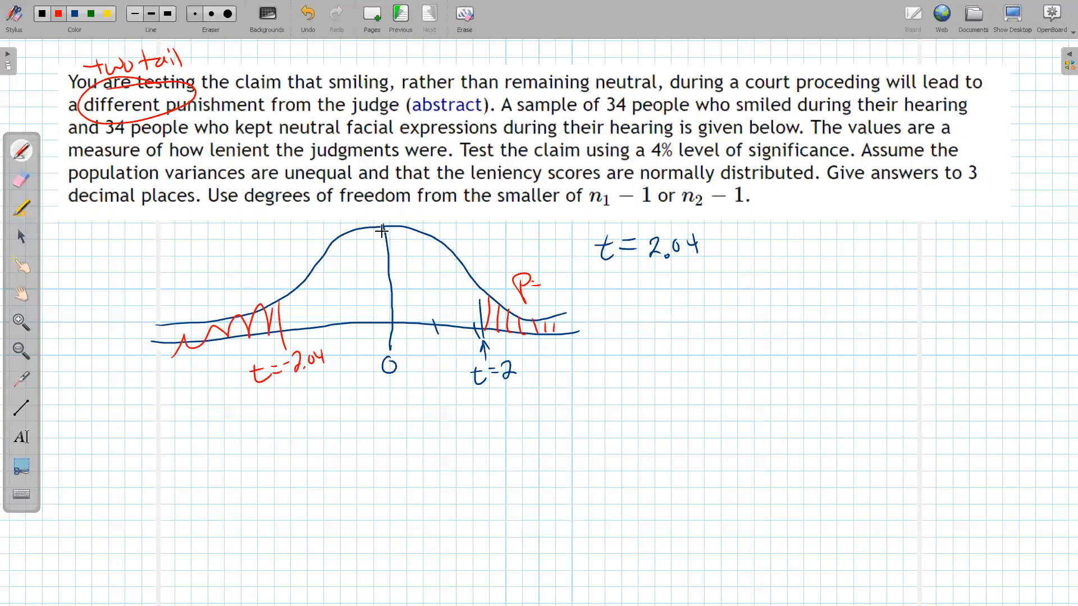
# - Connect the two shaded tails to the P label and complete it as "P-value = t.Dist.2t(t, df)"
pyautogui.moveTo(509, 275); pyautogui.dragTo(237, 316)
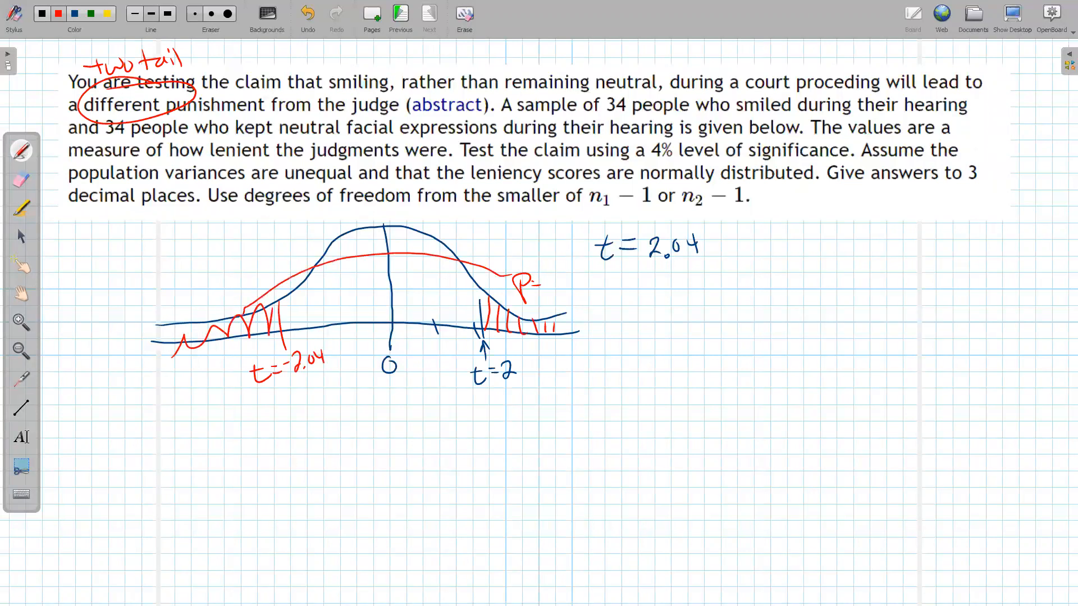
pyautogui.moveTo(529, 285)
pyautogui.mouseDown()
pyautogui.moveTo(539, 284)
pyautogui.moveTo(546, 317)
pyautogui.moveTo(561, 276)
pyautogui.moveTo(580, 289)
pyautogui.moveTo(610, 288)
pyautogui.mouseUp()
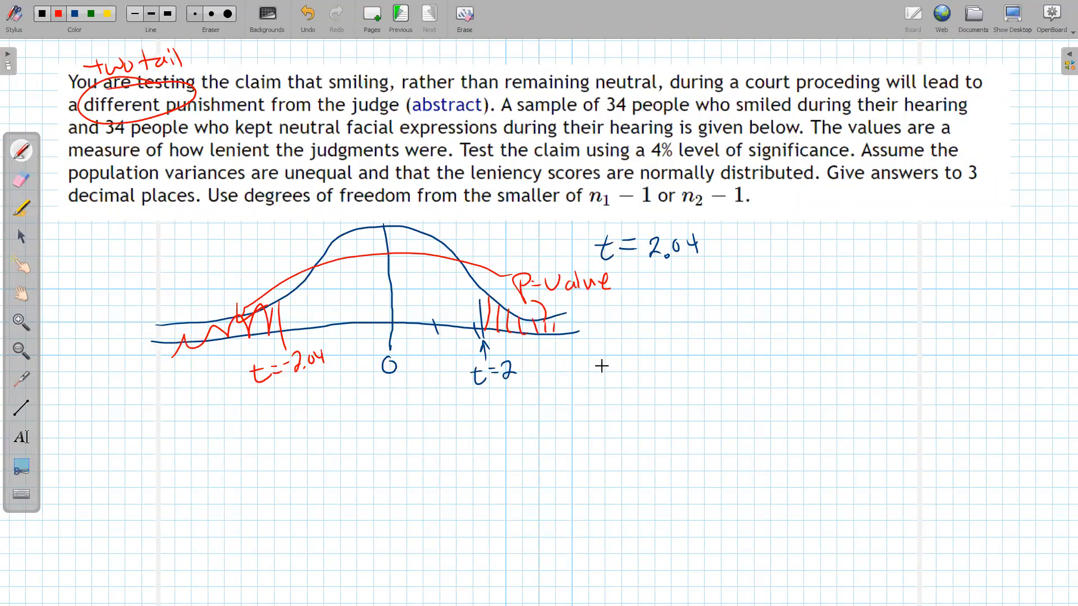
pyautogui.moveTo(643, 283); pyautogui.dragTo(655, 283)
pyautogui.moveTo(644, 288); pyautogui.dragTo(738, 288)
pyautogui.moveTo(746, 276); pyautogui.dragTo(752, 288)
pyautogui.moveTo(746, 278)
pyautogui.mouseDown()
pyautogui.moveTo(776, 271)
pyautogui.moveTo(789, 285)
pyautogui.moveTo(803, 277)
pyautogui.moveTo(825, 292)
pyautogui.moveTo(845, 288)
pyautogui.moveTo(847, 275)
pyautogui.moveTo(864, 294)
pyautogui.moveTo(905, 287)
pyautogui.mouseUp()
pyautogui.click(764, 286)
pyautogui.moveTo(900, 276)
pyautogui.mouseDown()
pyautogui.moveTo(916, 276)
pyautogui.moveTo(925, 291)
pyautogui.mouseUp()
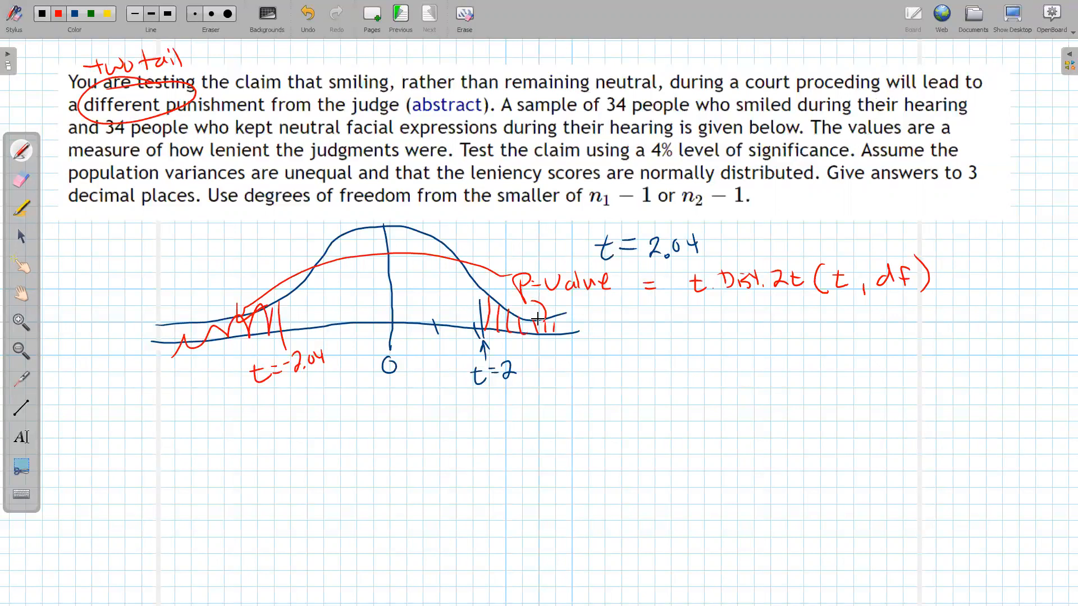
# - Return to the spreadsheet and check the T.DIST formulas behind the p-values in D15 and E15
pyautogui.click(1017, 22)
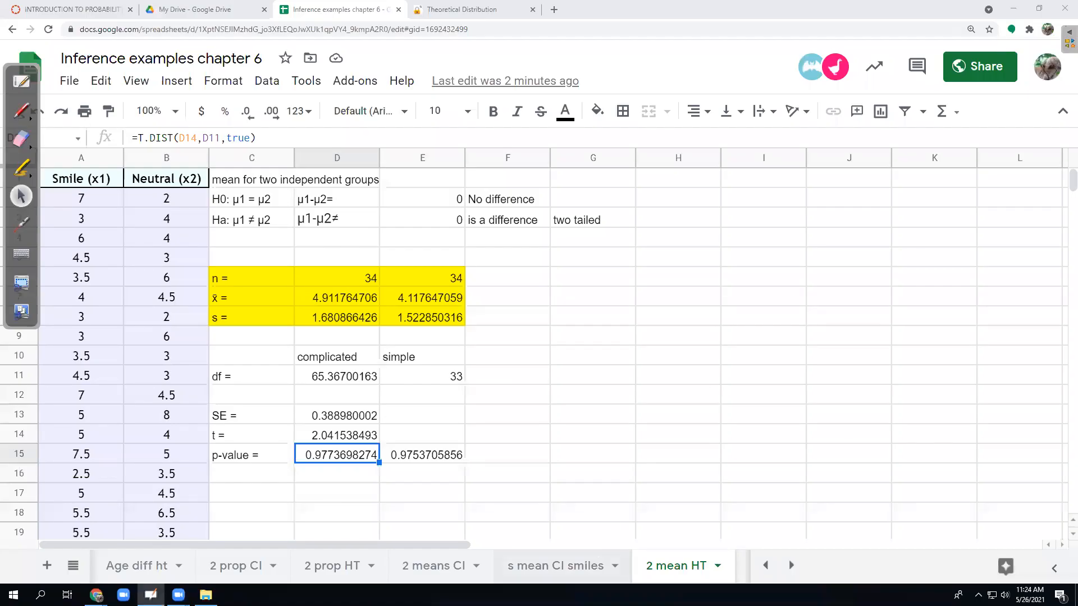
pyautogui.doubleClick(322, 459)
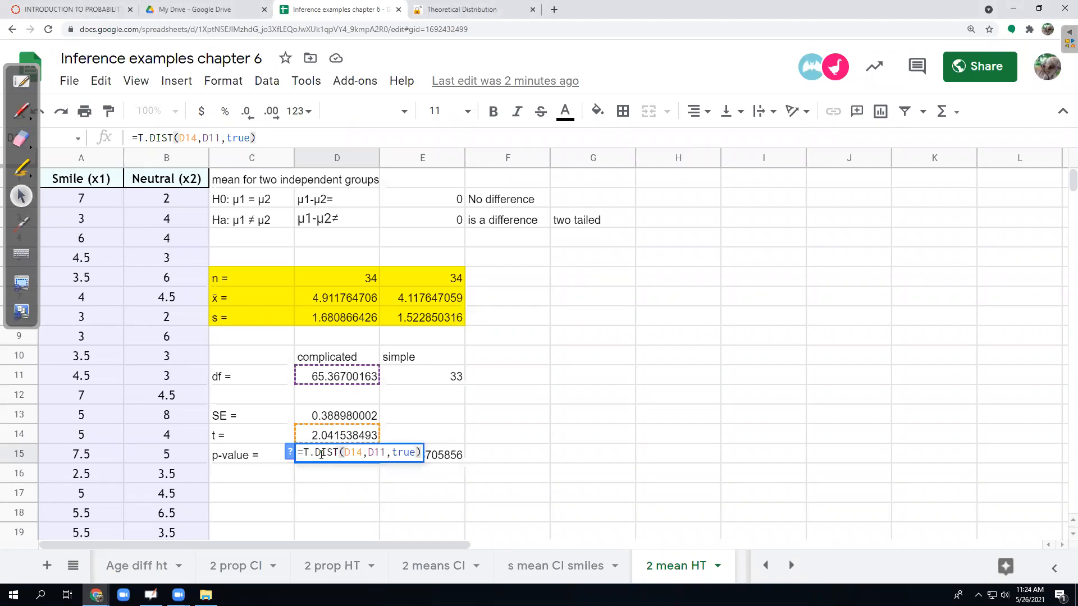
pyautogui.press('Return')
pyautogui.press('Up')
pyautogui.press('Right')
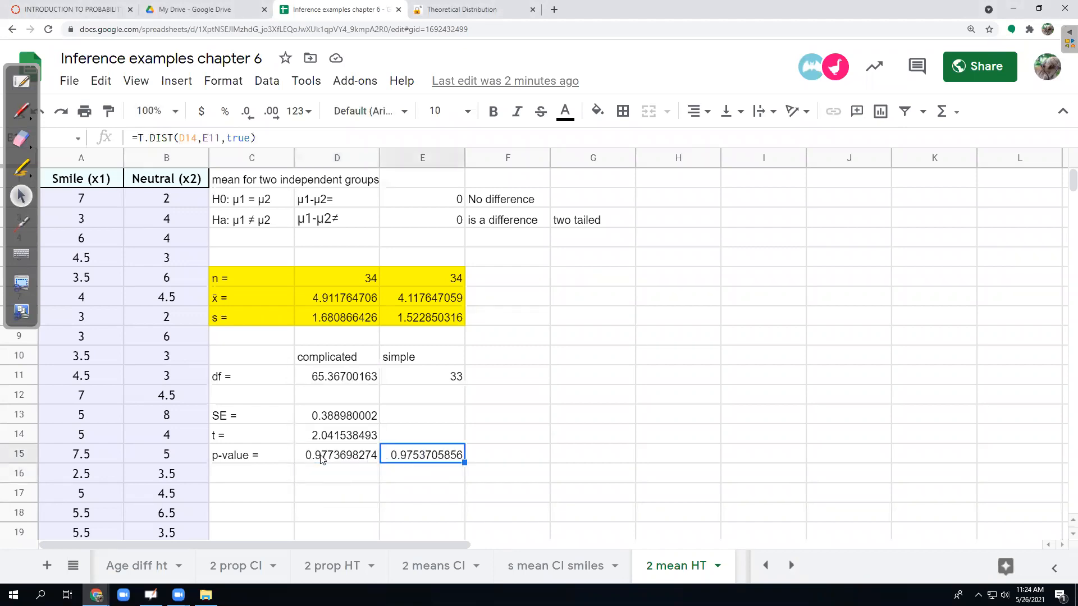
# - Fill the "simple" column range E10:E15 with a pale blue-grey colour
pyautogui.moveTo(456, 364); pyautogui.dragTo(460, 465)
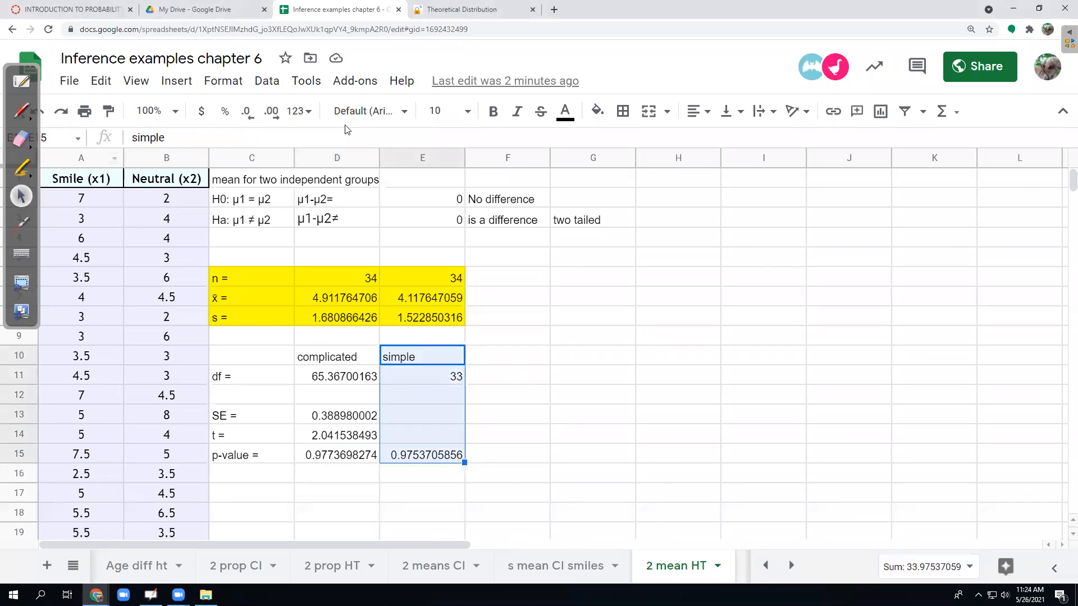
pyautogui.click(597, 111)
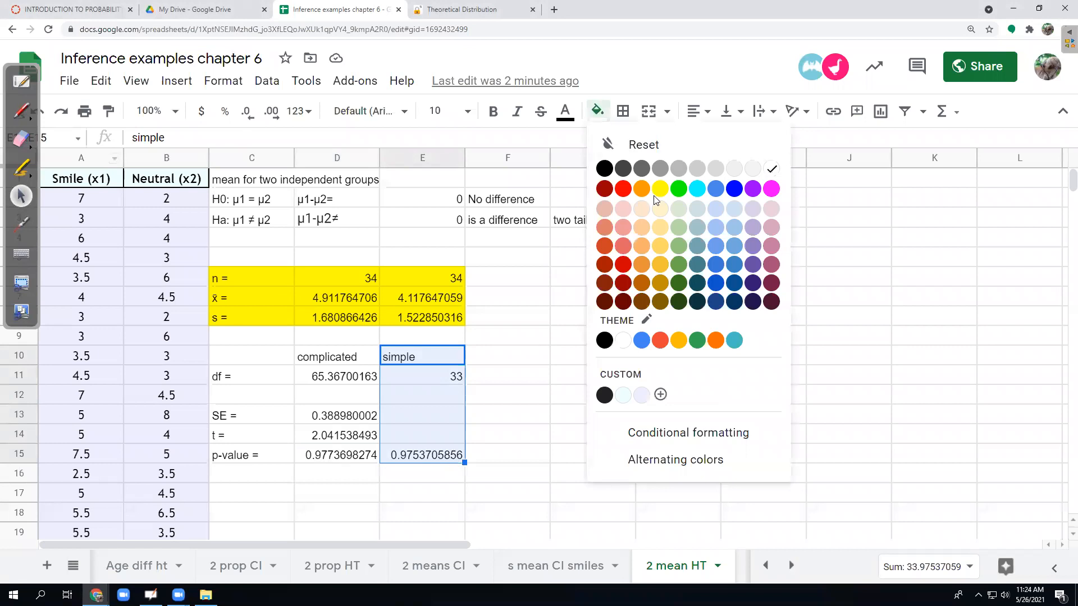
pyautogui.click(695, 212)
pyautogui.click(521, 437)
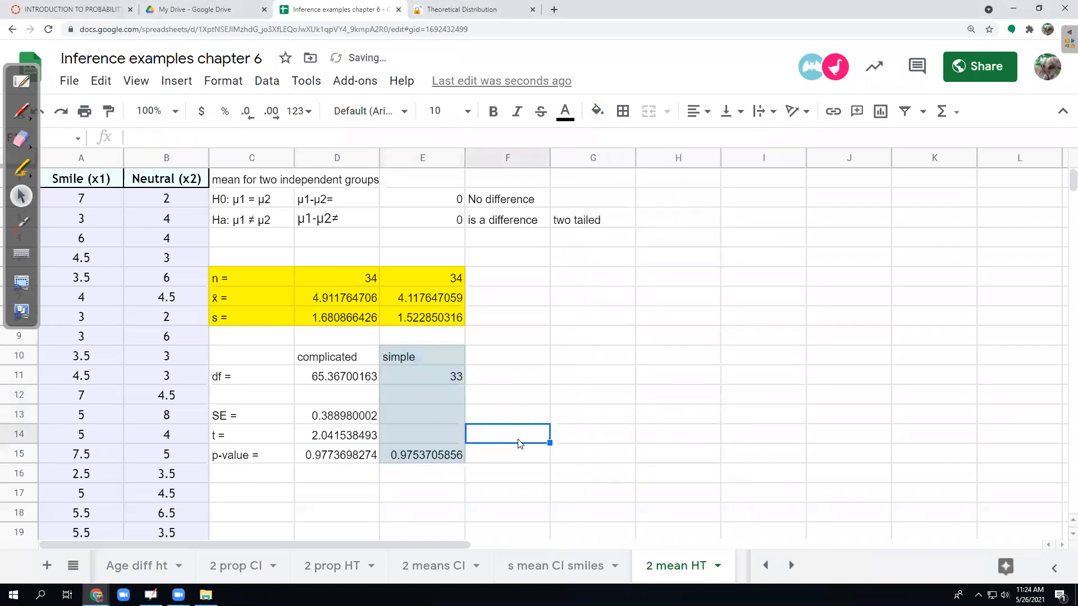
# - Fill the "simple" column range E10:E15 with bright cyan
pyautogui.click(449, 357)
pyautogui.moveTo(454, 419); pyautogui.dragTo(453, 457)
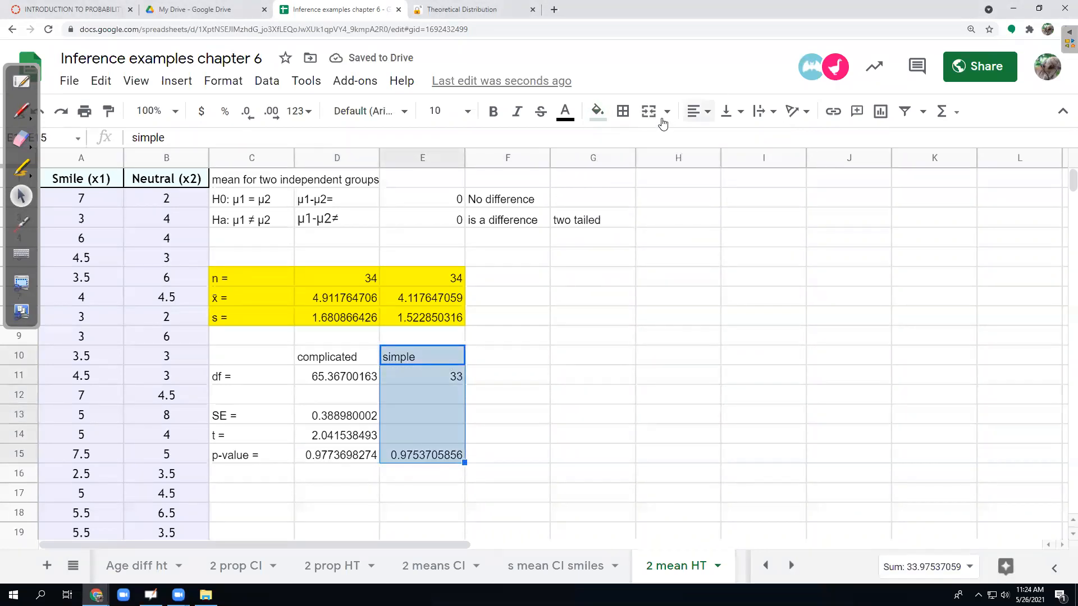
pyautogui.click(597, 111)
pyautogui.click(702, 191)
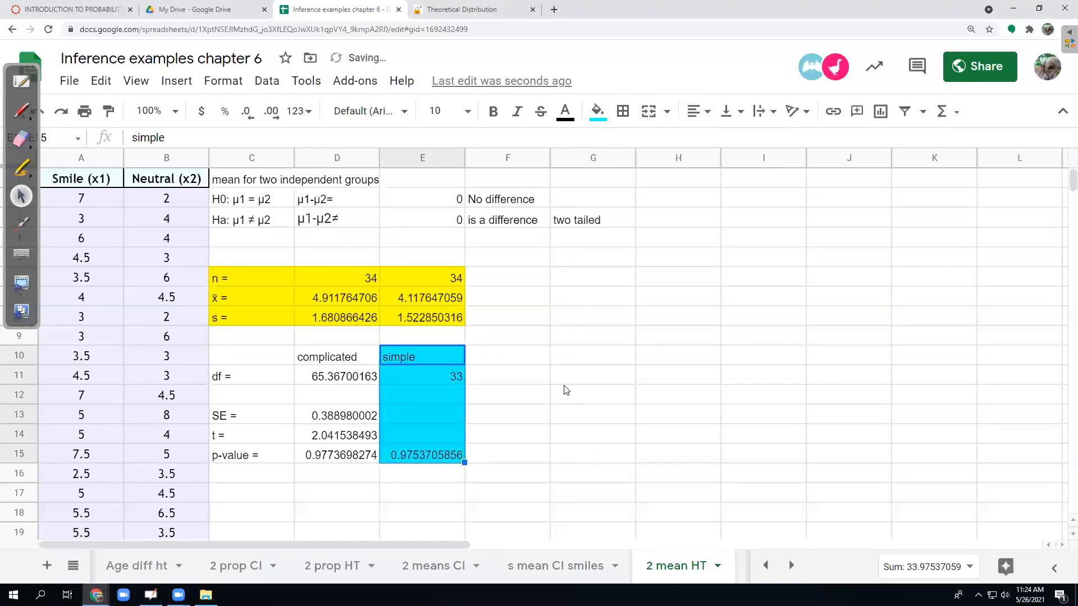
# - Compare the p-value formula in E15 with the shaded tails in the OpenBoard sketch, and return to the spreadsheet
pyautogui.click(566, 458)
pyautogui.press('Left')
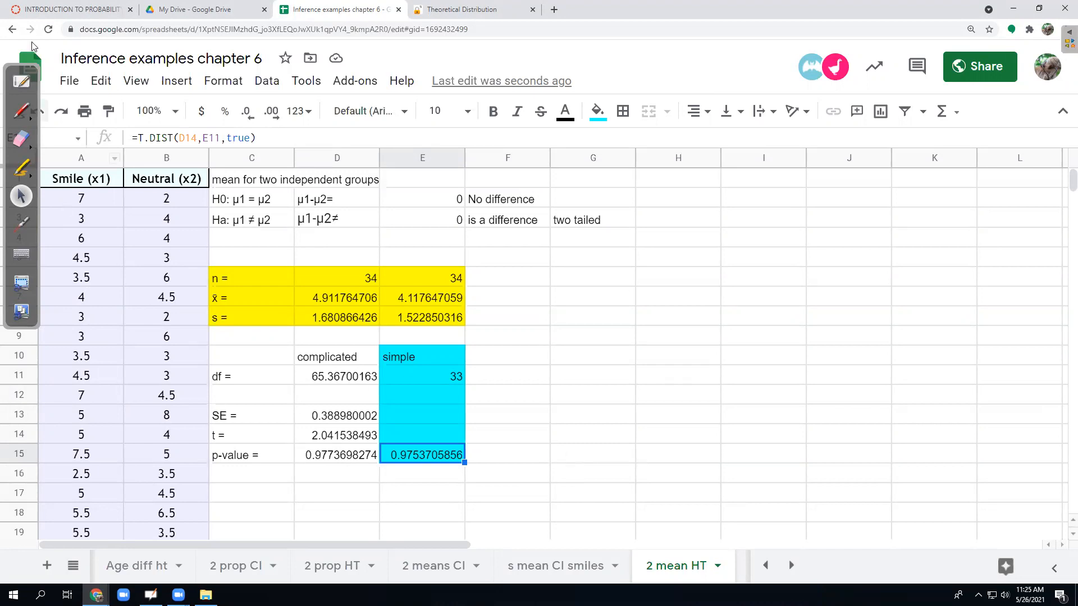
pyautogui.click(22, 81)
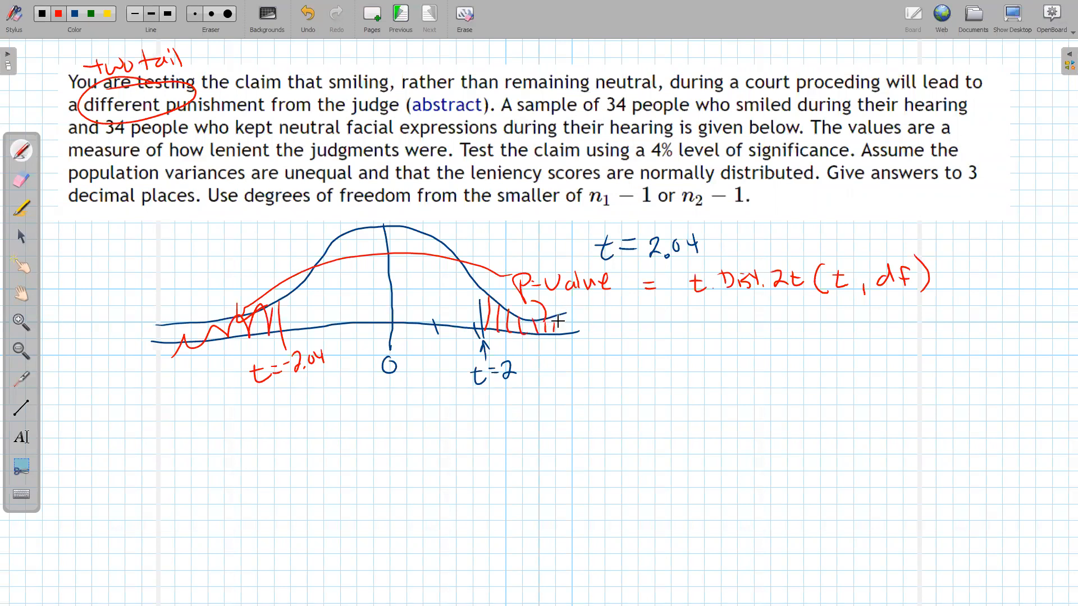
pyautogui.moveTo(488, 303); pyautogui.dragTo(487, 318)
pyautogui.click(1015, 17)
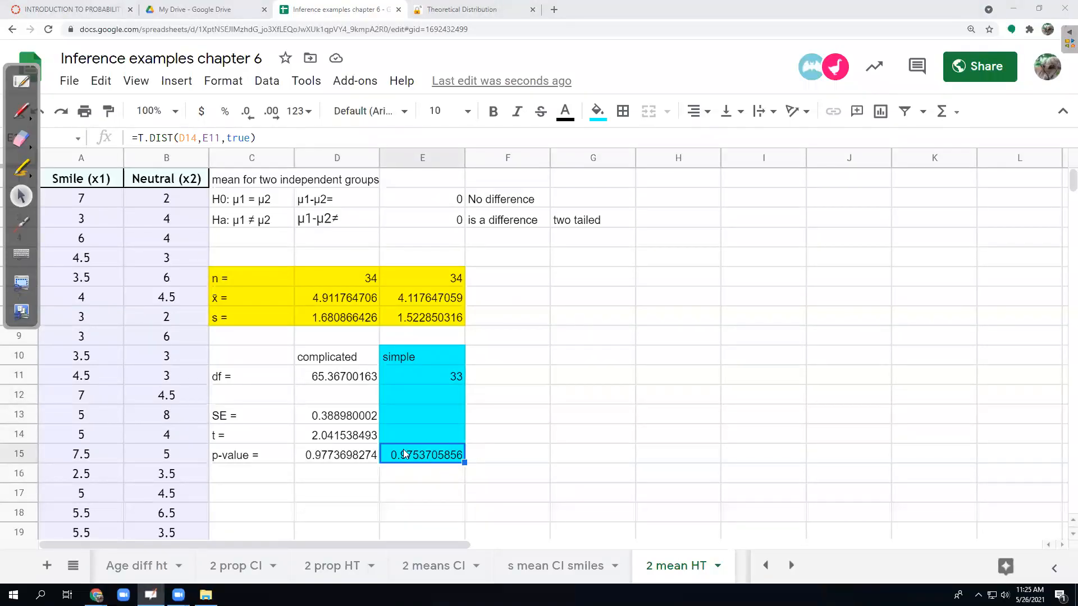
# - Clear the p-value in D15 and switch the function in E15's formula to T.DIST.RT
pyautogui.click(344, 461)
pyautogui.press('Delete')
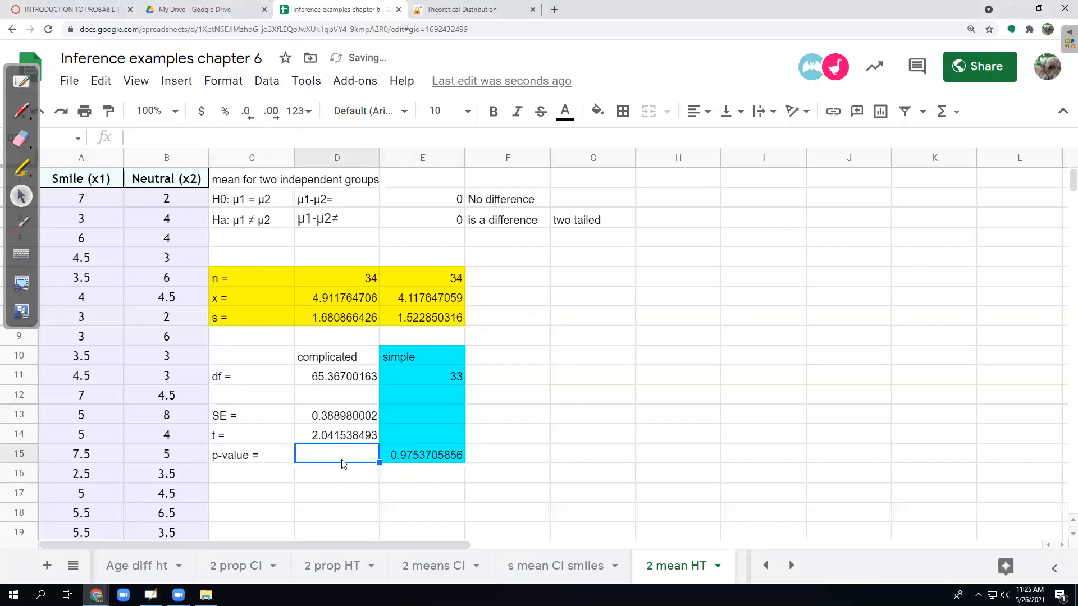
pyautogui.press('Right')
pyautogui.press('F2')
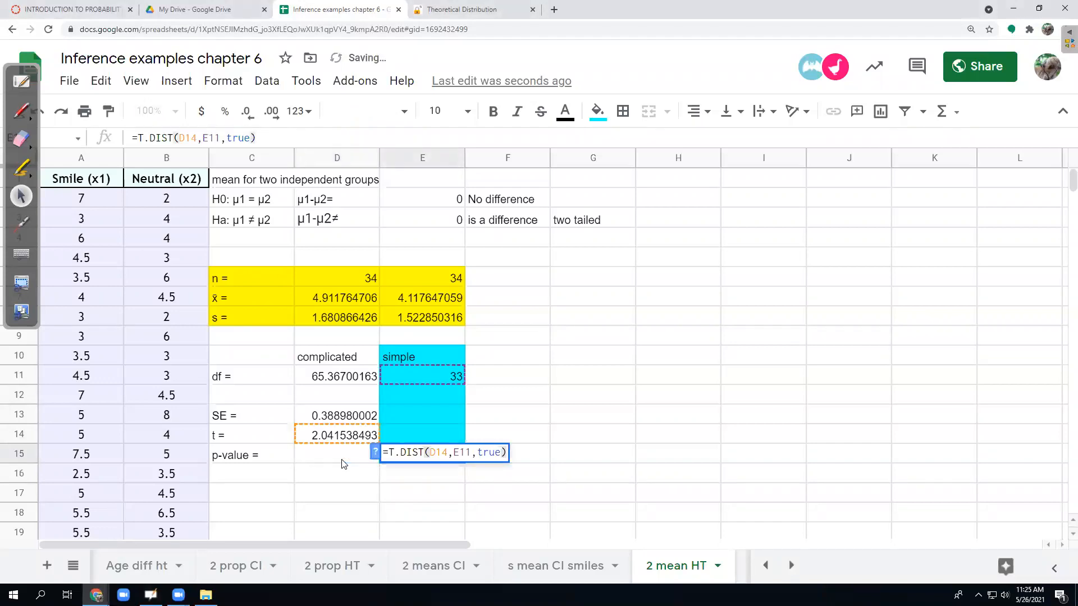
pyautogui.click(420, 452)
pyautogui.write('.rt')
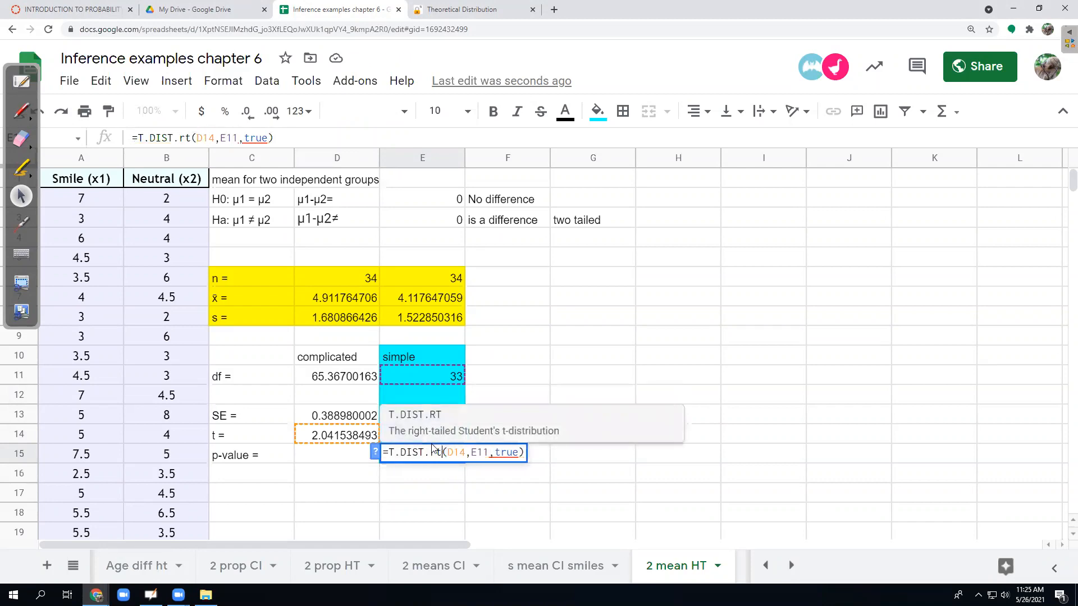
pyautogui.click(432, 421)
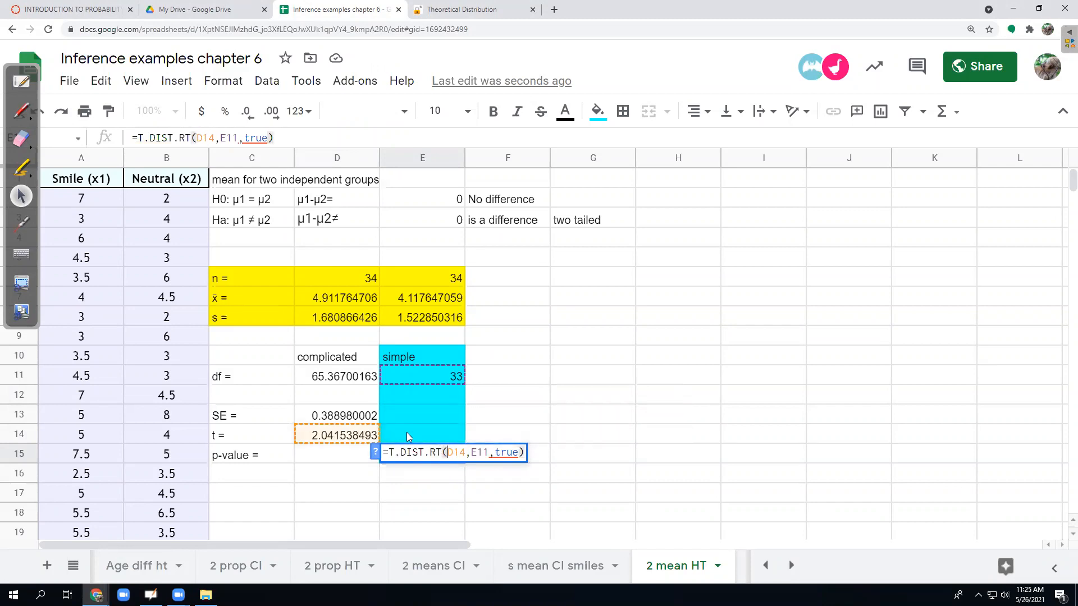
# - Remove the "true" argument so that the p-value formula in E15 reads =T.DIST.RT(D14,E11)
pyautogui.click(518, 453)
pyautogui.press('BackSpace')
pyautogui.press('BackSpace')
pyautogui.press('BackSpace')
pyautogui.press('BackSpace')
pyautogui.press('BackSpace')
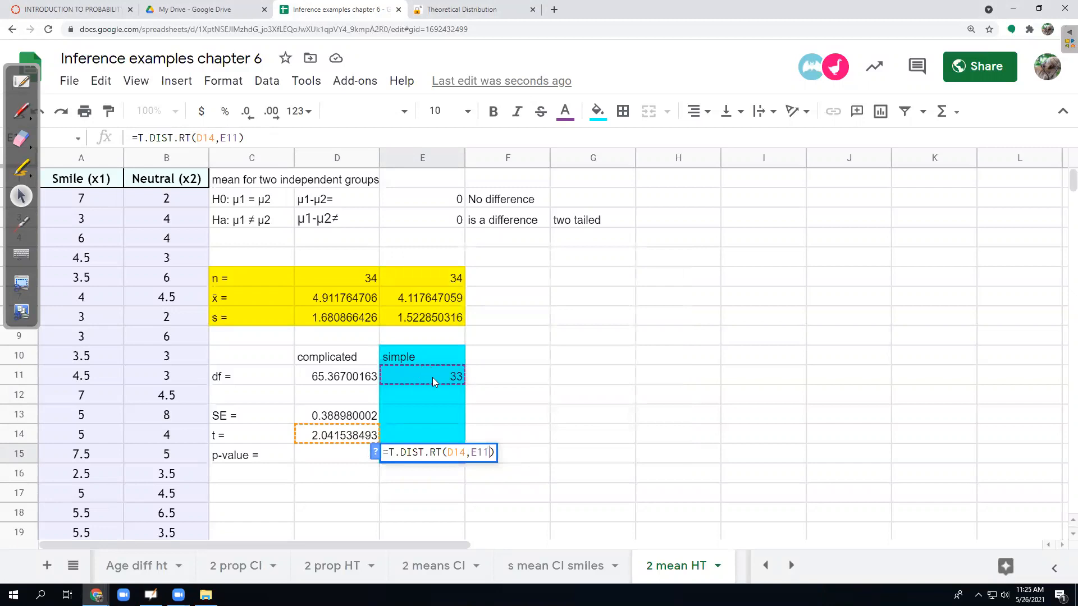
pyautogui.press('Return')
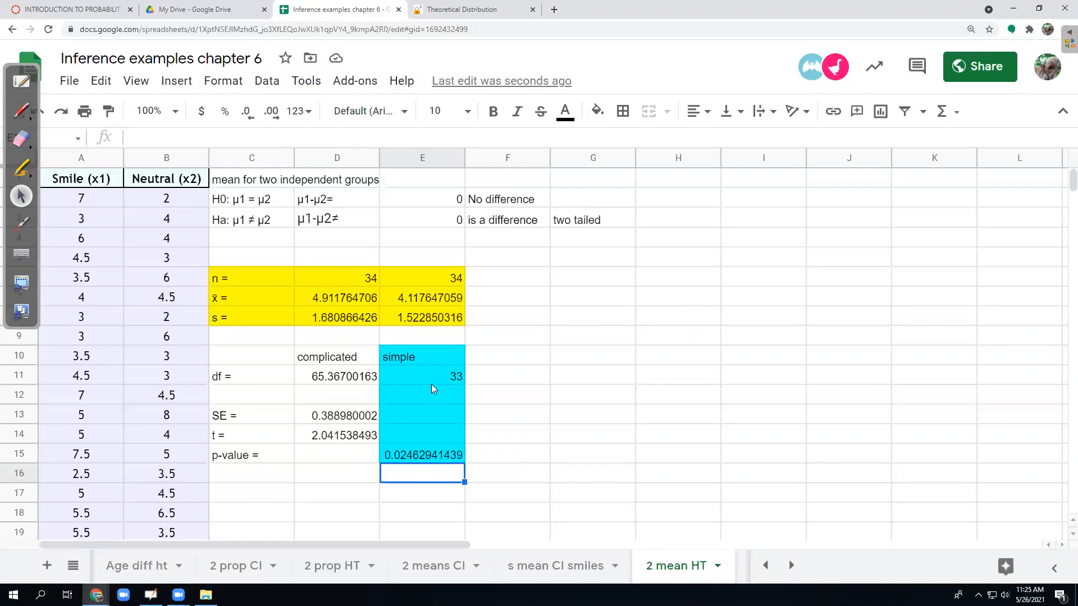
pyautogui.click(431, 453)
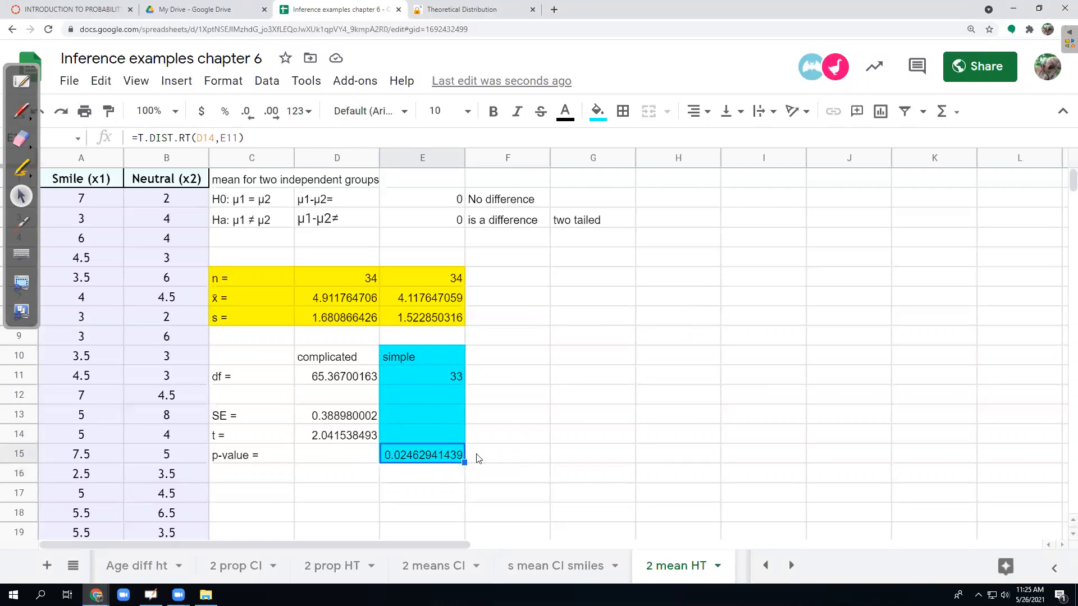
# - Copy the t statistic from D14, switch to StatKey and set the plot to a T distribution with 33 degrees of freedom
pyautogui.click(346, 437)
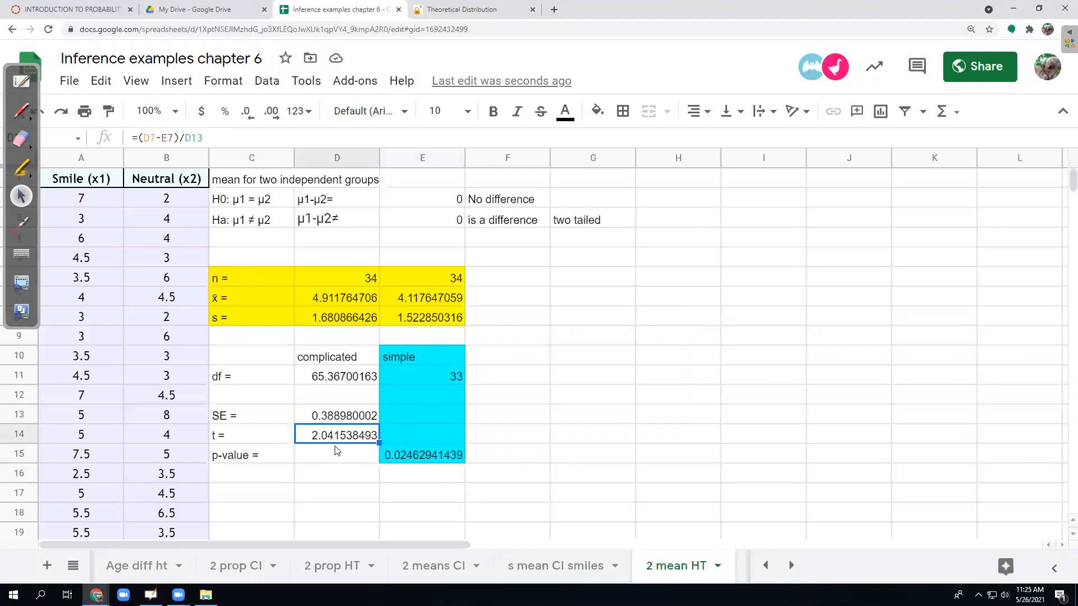
pyautogui.hotkey('ctrl', 'c')
pyautogui.click(456, 11)
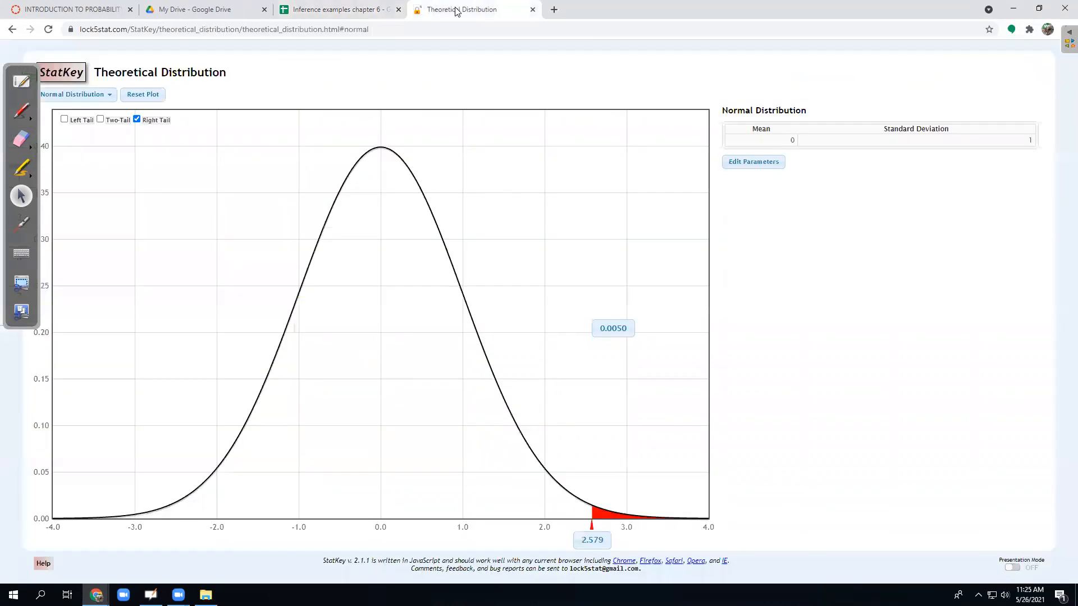
pyautogui.click(81, 95)
pyautogui.click(84, 116)
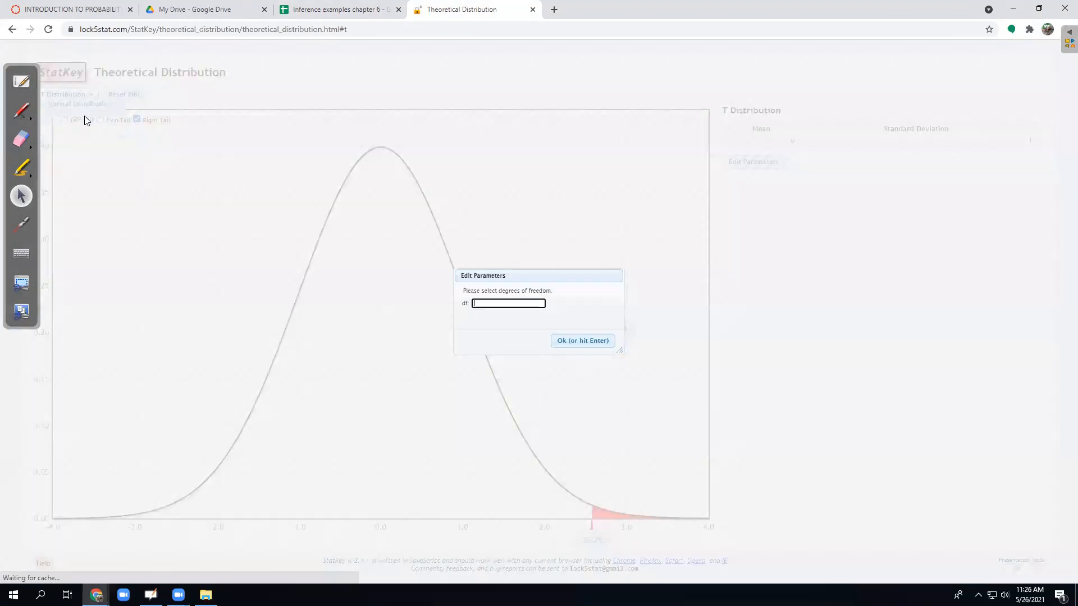
pyautogui.write('33')
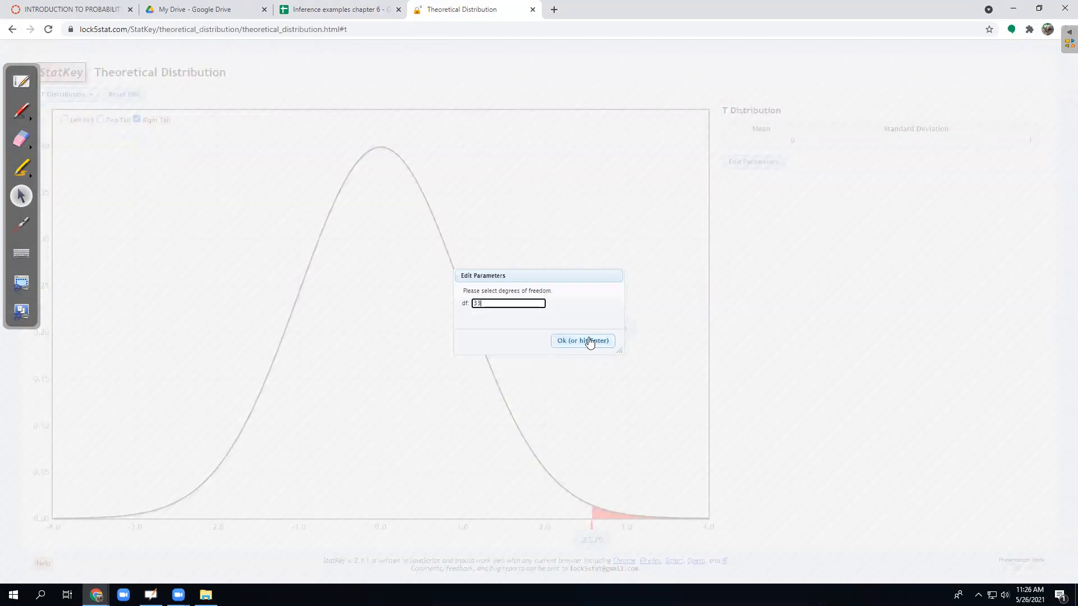
pyautogui.click(589, 339)
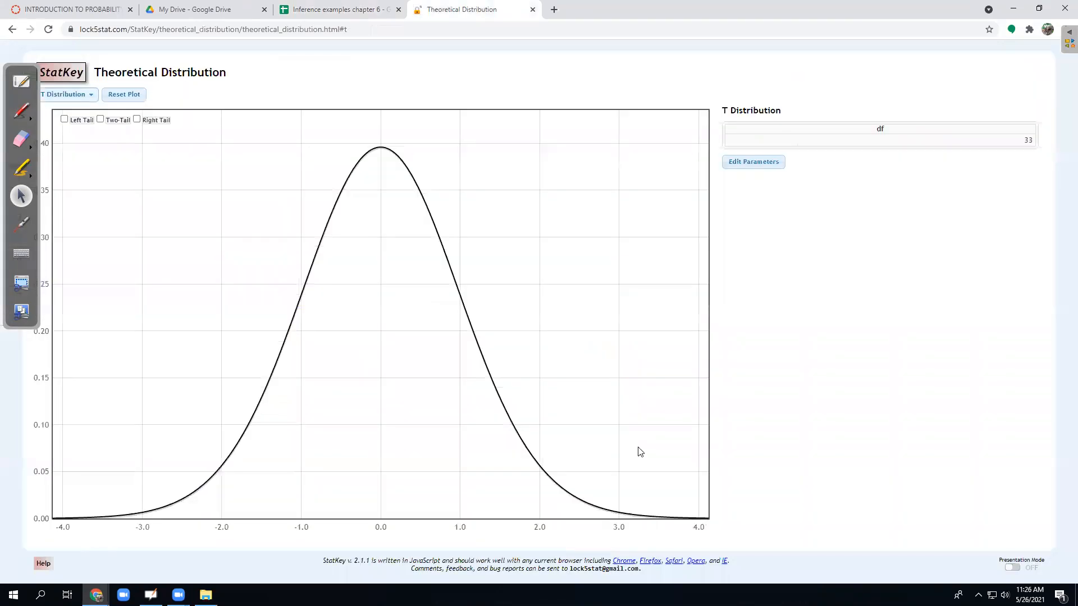
# - Shade both tails of the T distribution and set the upper cutoff to the copied t statistic, 2.041538493
pyautogui.click(100, 119)
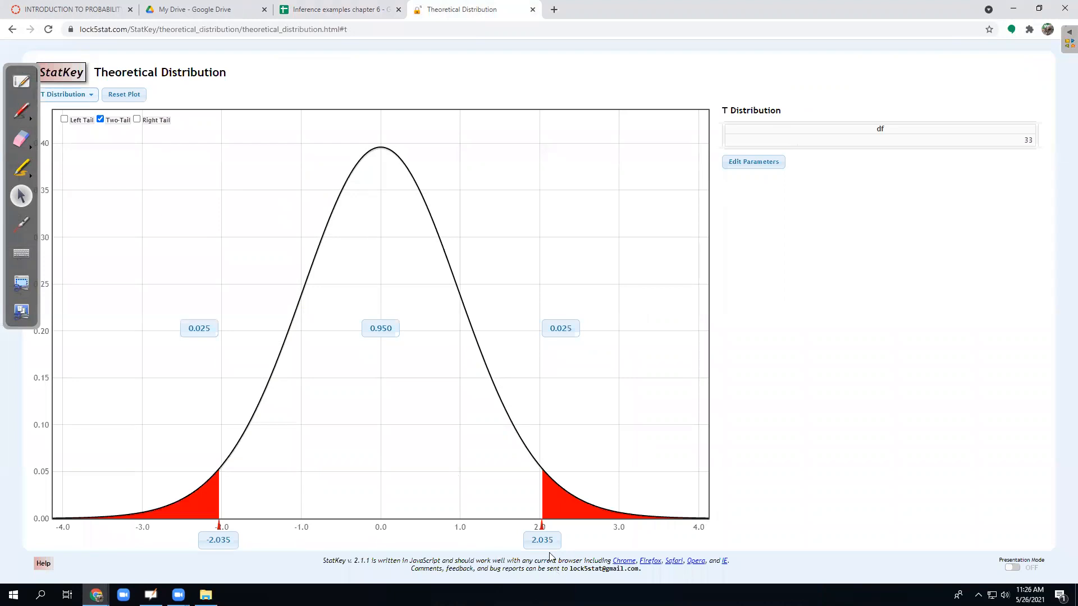
pyautogui.click(542, 539)
pyautogui.hotkey('ctrl', 'v')
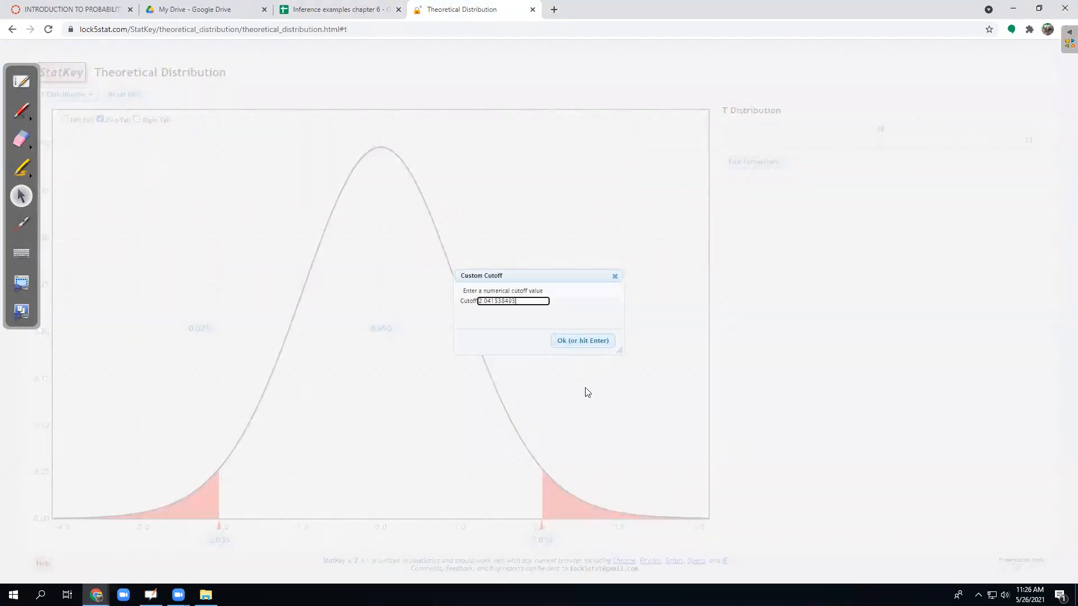
pyautogui.click(594, 339)
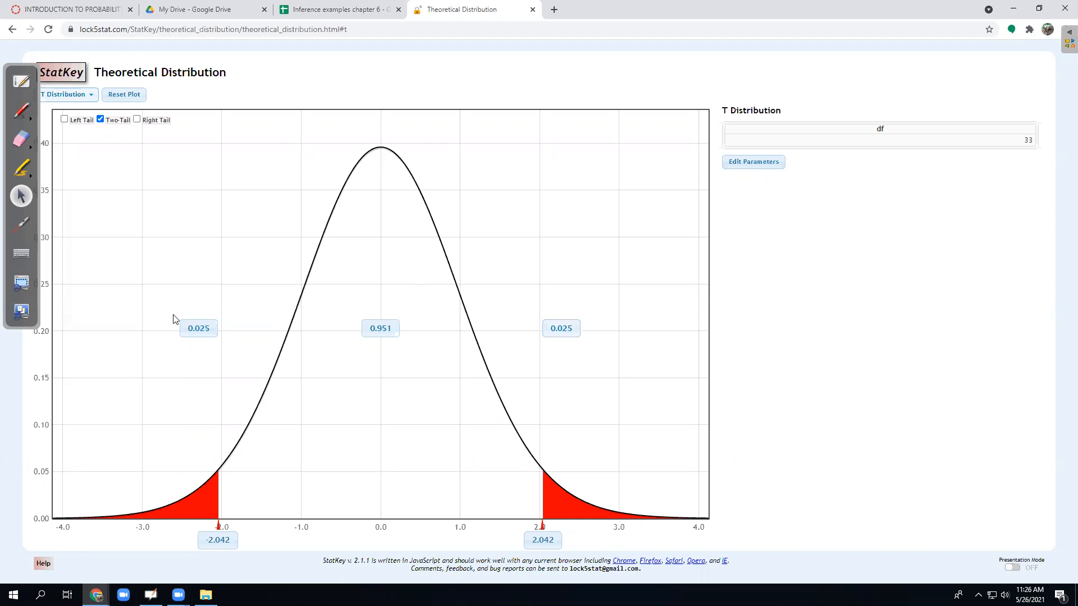
# - Return to the spreadsheet and change the p-value formula in E15 to =T.DIST.2T(D14,E11)
pyautogui.click(357, 19)
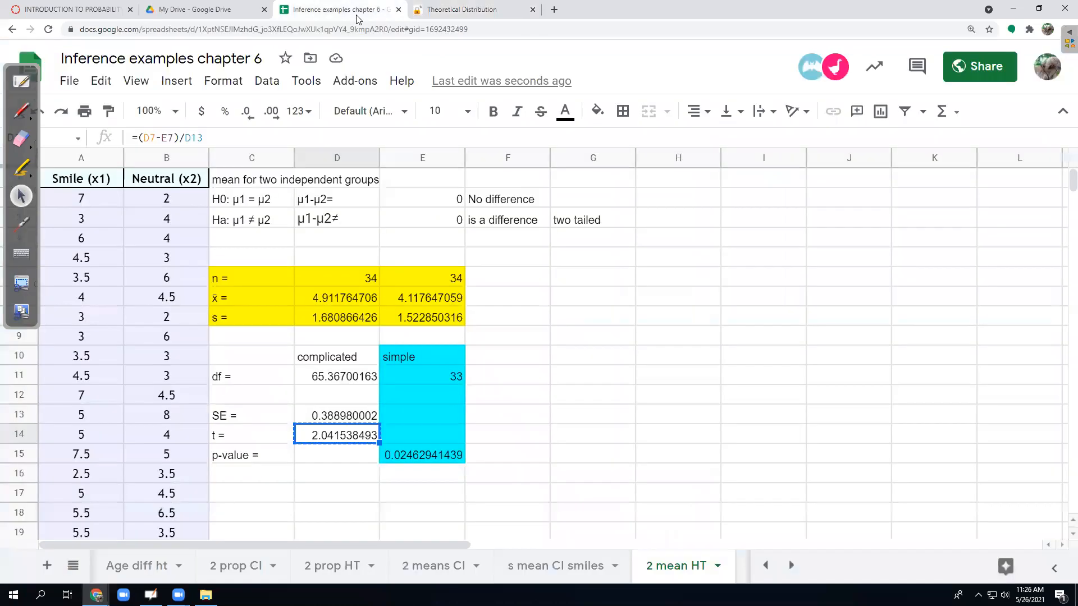
pyautogui.click(408, 461)
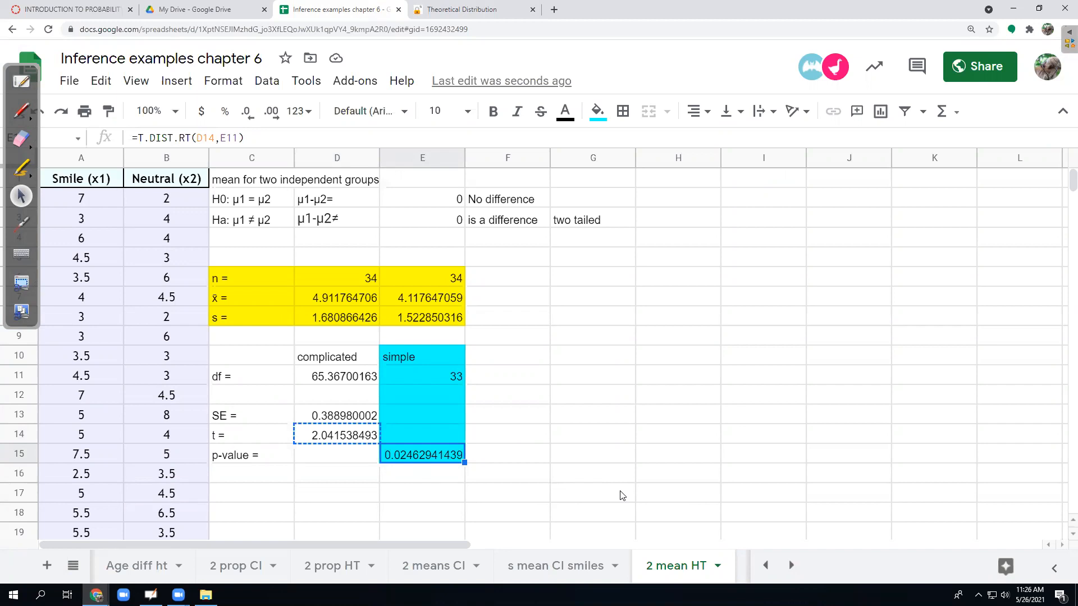
pyautogui.press('F2')
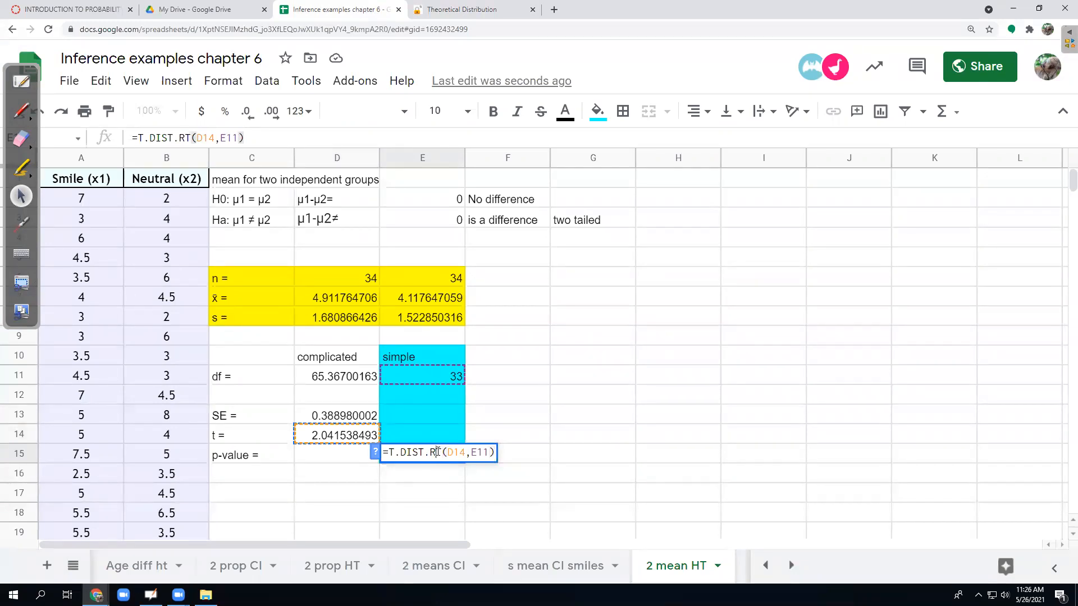
pyautogui.click(437, 452)
pyautogui.press('BackSpace')
pyautogui.write('2')
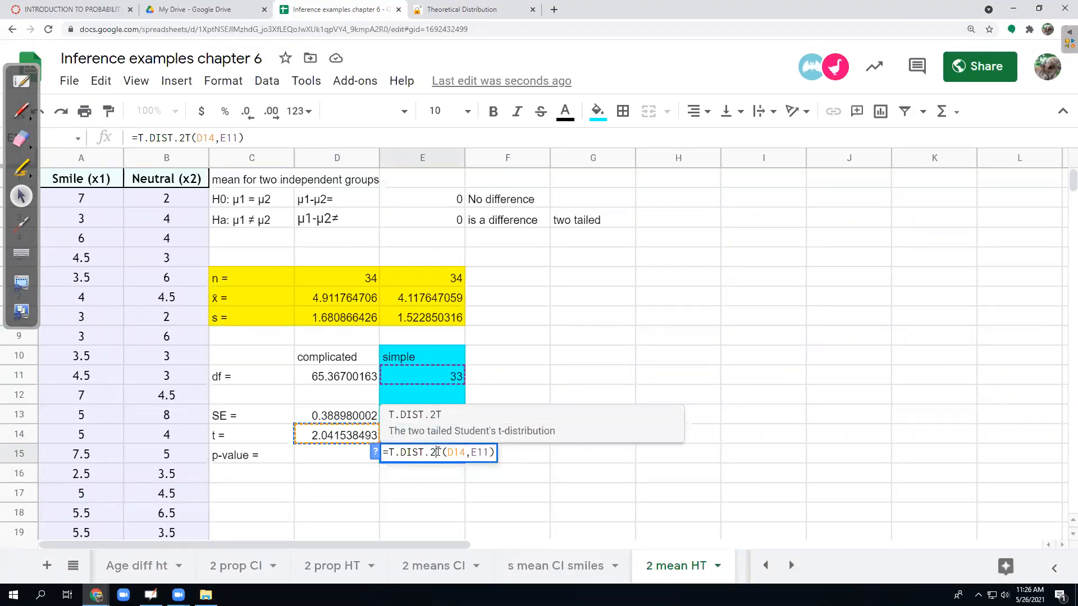
pyautogui.press('Right')
pyautogui.press('Right')
pyautogui.press('Return')
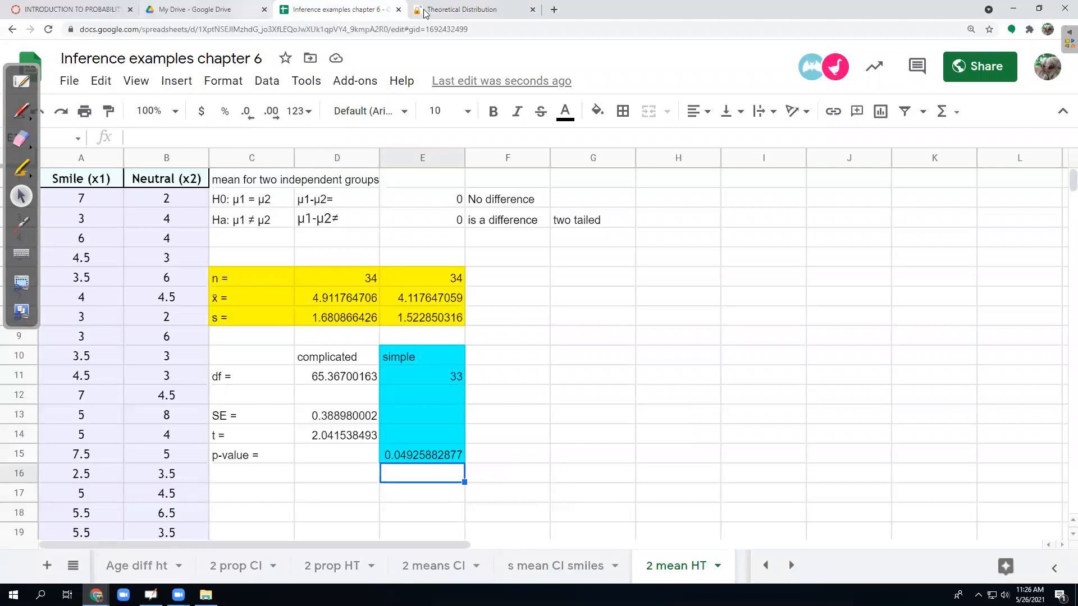
# - Compare the two tail areas in the StatKey plot with the two-tailed p-value in E15 of the spreadsheet
pyautogui.click(446, 12)
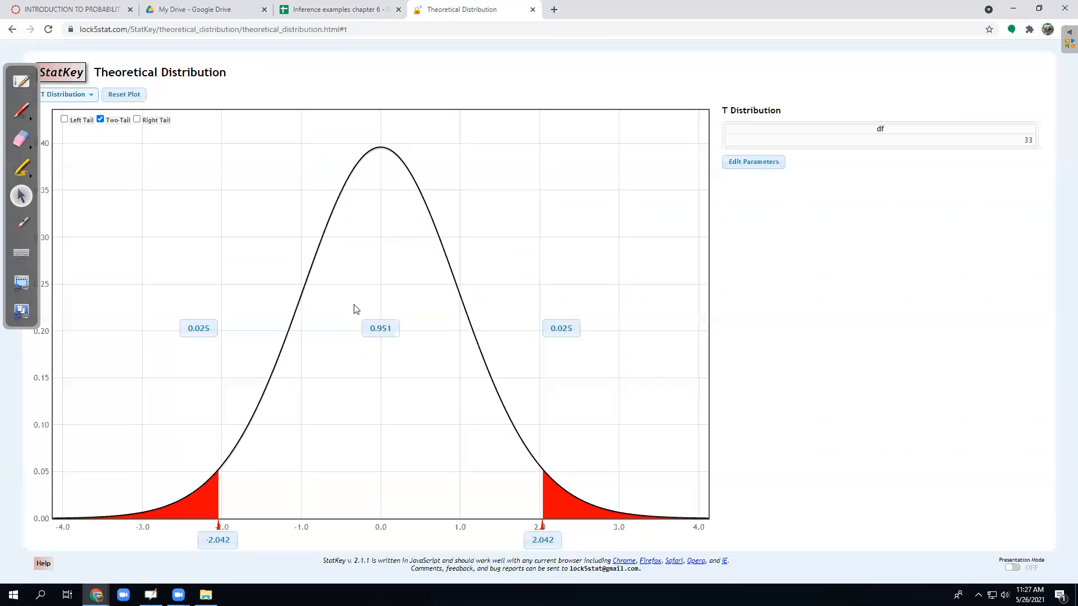
pyautogui.click(346, 12)
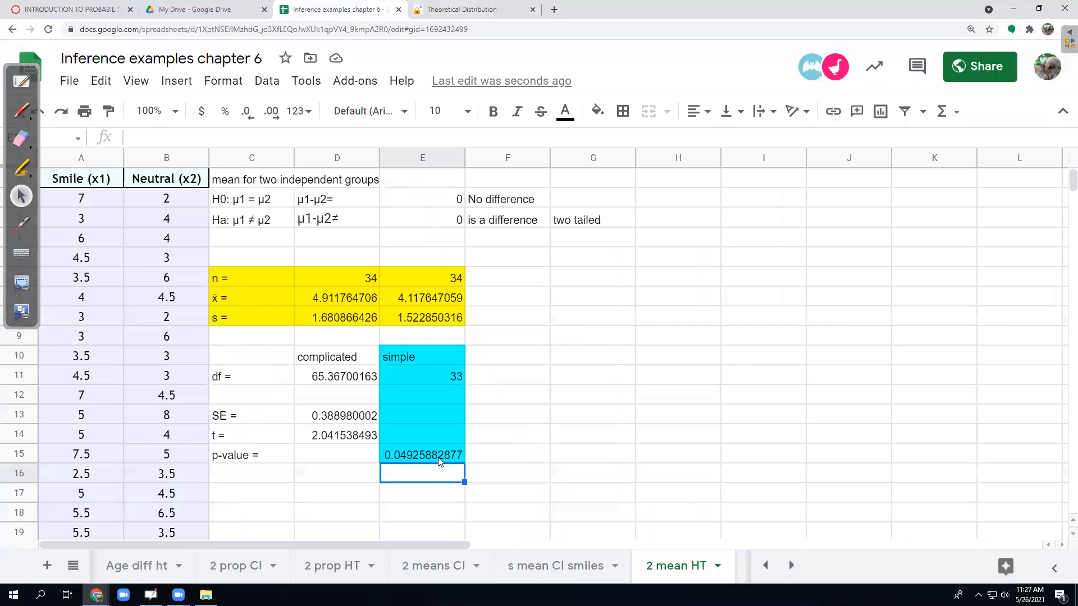
pyautogui.click(439, 454)
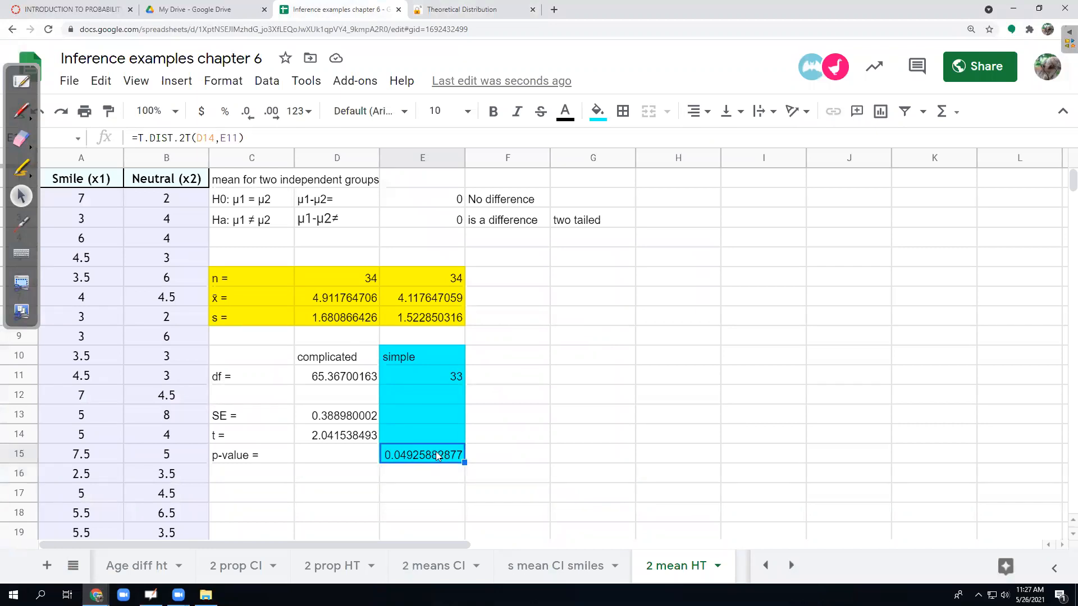
# - Enter "< 0.05" in F15 beside the p-value and "Reject null" in F16 below it
pyautogui.click(496, 460)
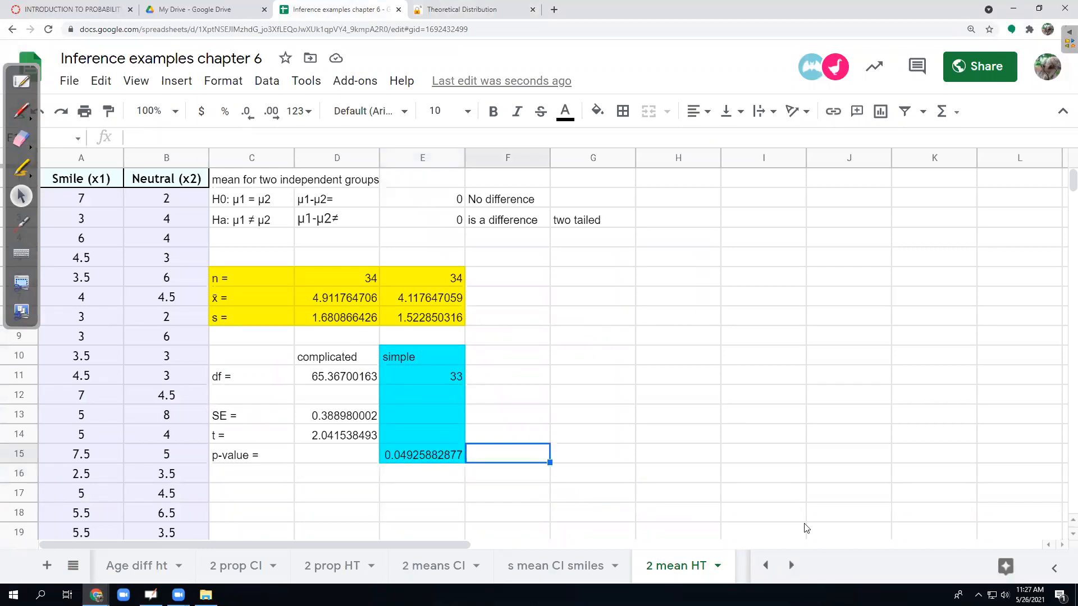
pyautogui.write('< 0.05')
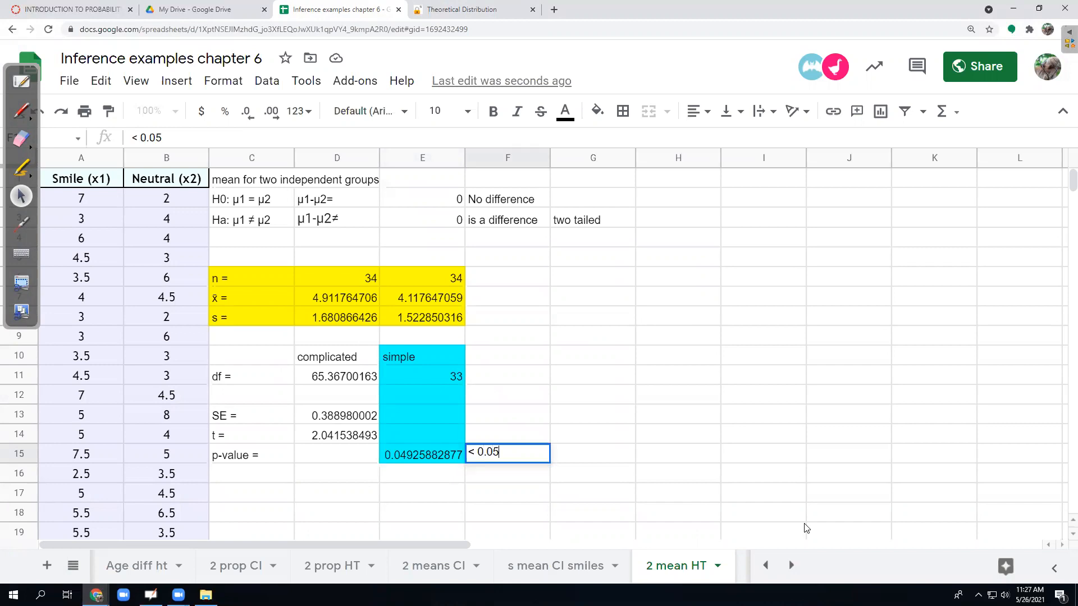
pyautogui.press('Return')
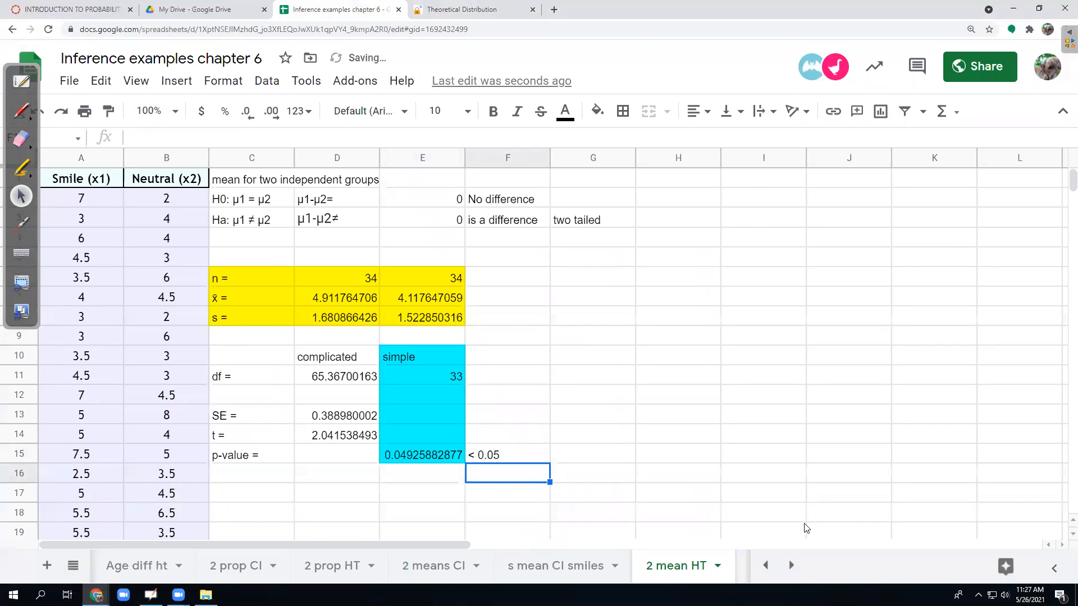
pyautogui.write('Reject null')
pyautogui.press('Return')
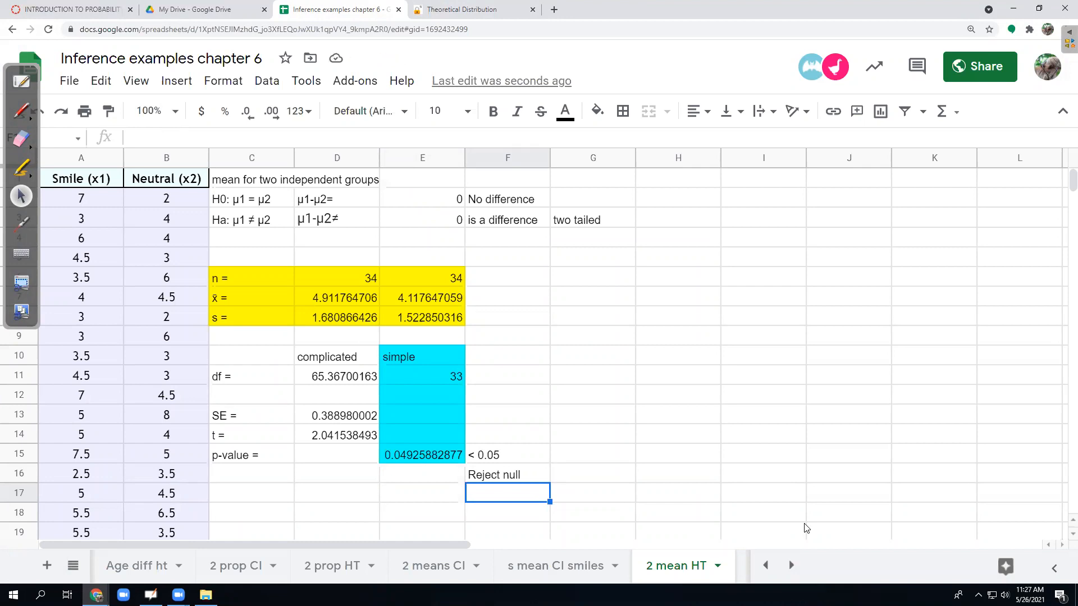
# - Add the label "Decision" in E16 and the label "Conclusion" in E17
pyautogui.press('Up')
pyautogui.press('Left')
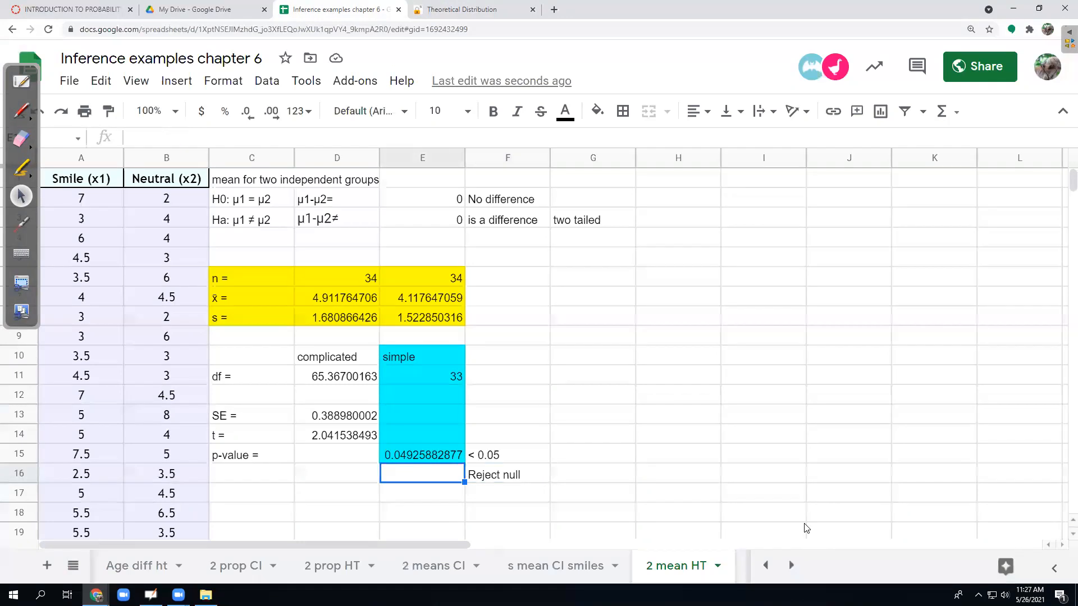
pyautogui.write('Decision')
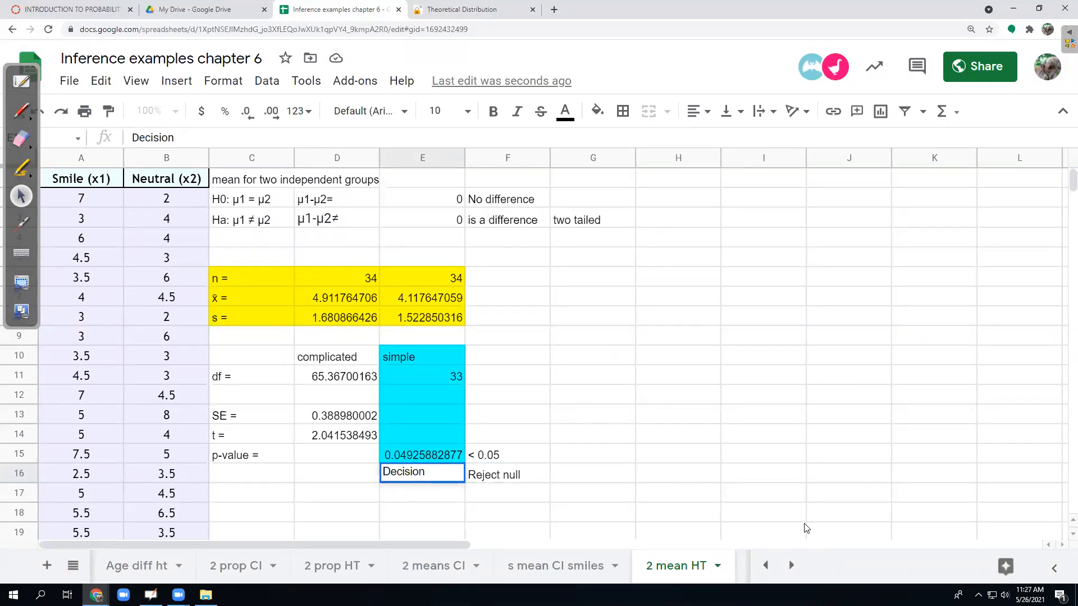
pyautogui.press('Return')
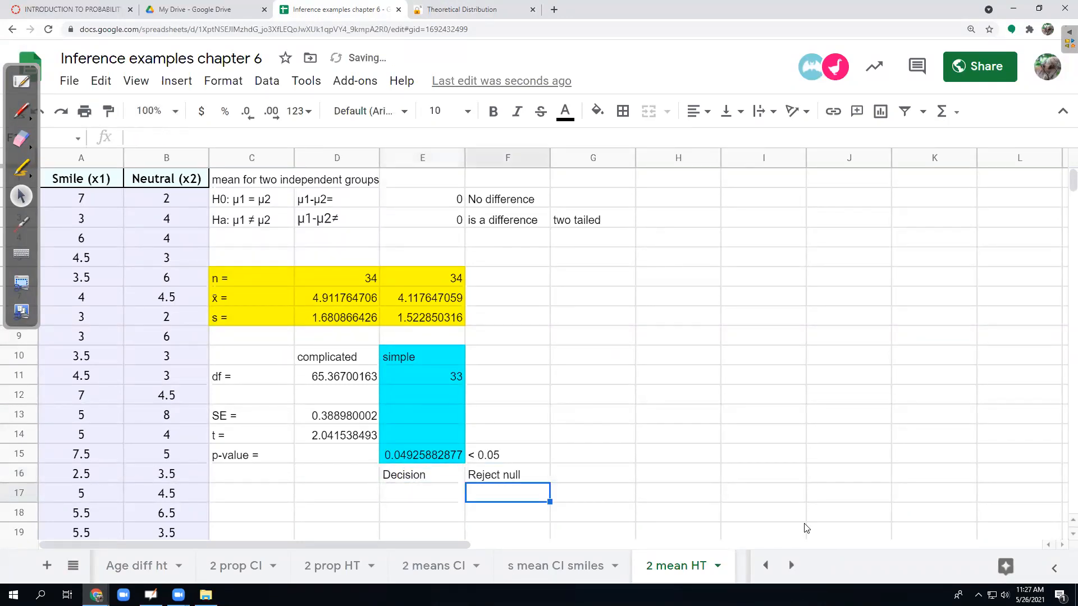
pyautogui.write('Conclusion')
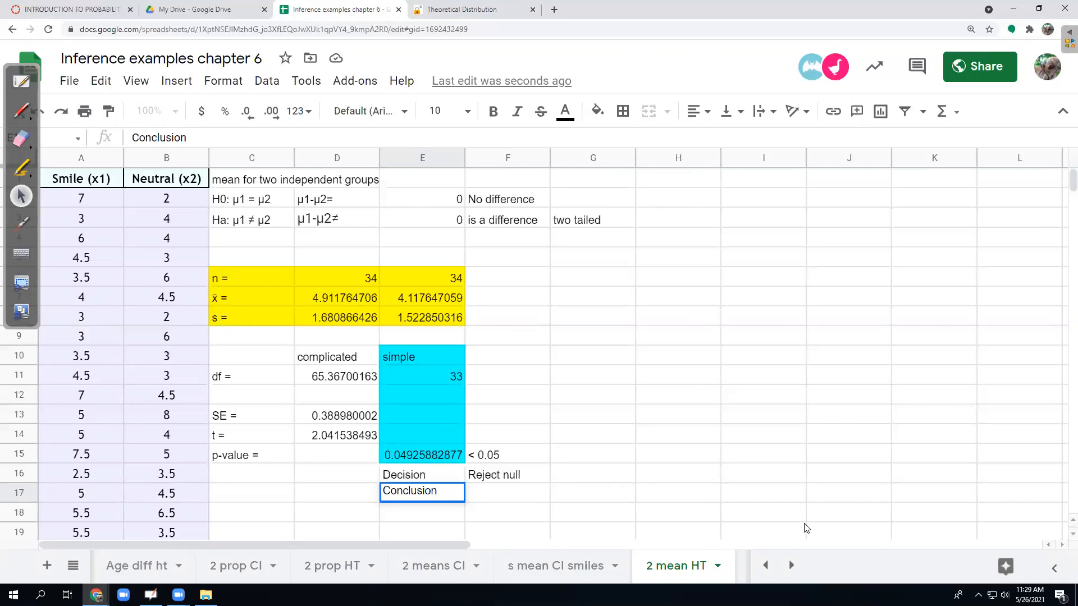
pyautogui.press('Return')
pyautogui.press('Up')
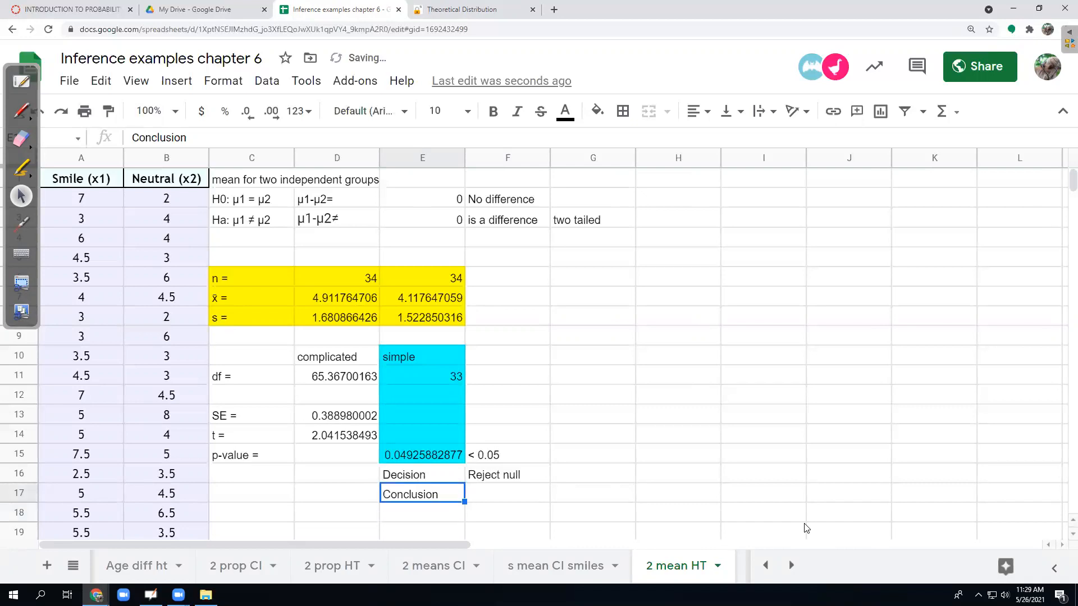
# - Merge the cells F17:I21 beside the Conclusion label into one cell
pyautogui.press('Right')
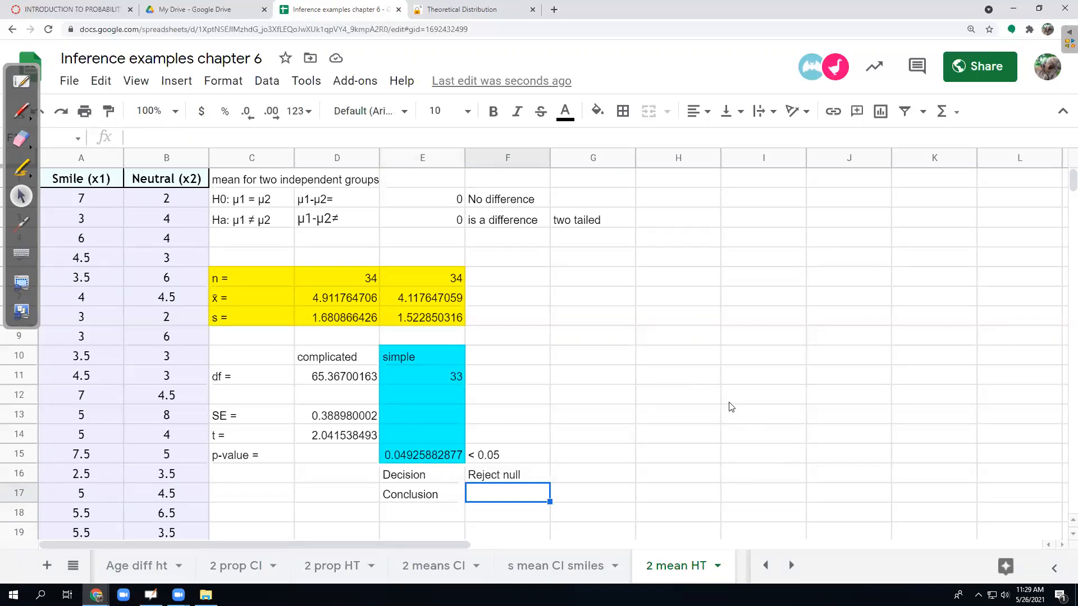
pyautogui.scroll(-1, 731, 407)
pyautogui.scroll(-1, 731, 406)
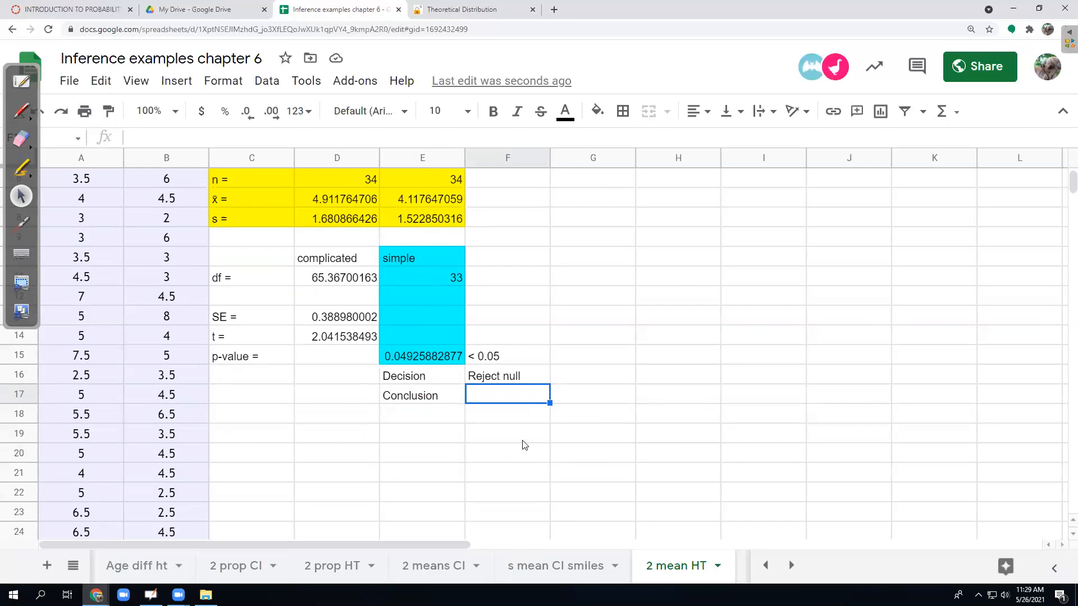
pyautogui.moveTo(504, 397)
pyautogui.mouseDown()
pyautogui.moveTo(782, 412)
pyautogui.moveTo(786, 477)
pyautogui.mouseUp()
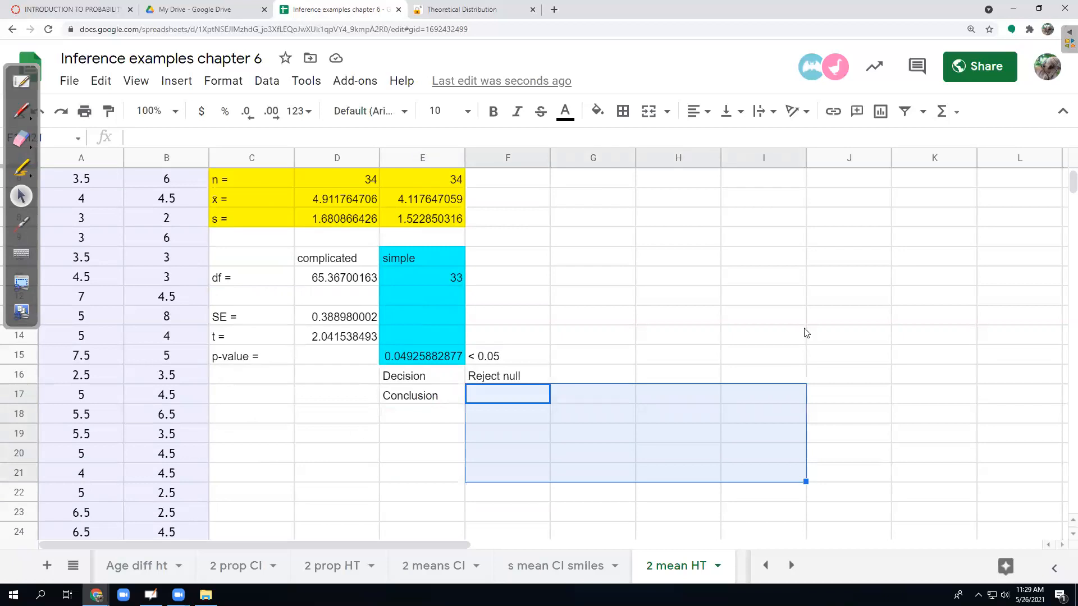
pyautogui.click(648, 112)
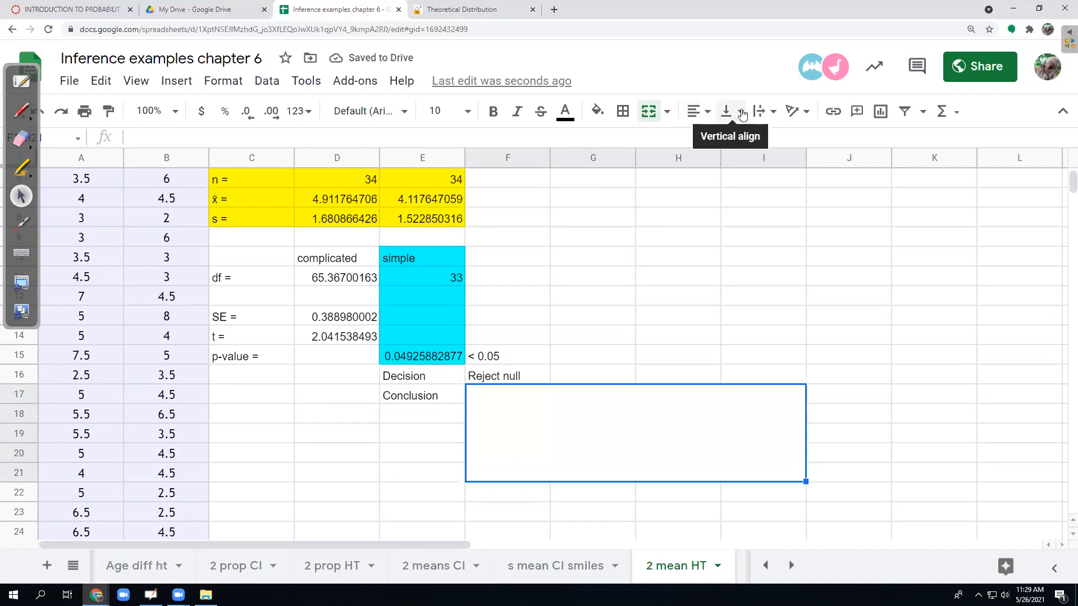
# - Align the merged conclusion cell's content to the top and set its text to wrap
pyautogui.click(743, 114)
pyautogui.click(731, 139)
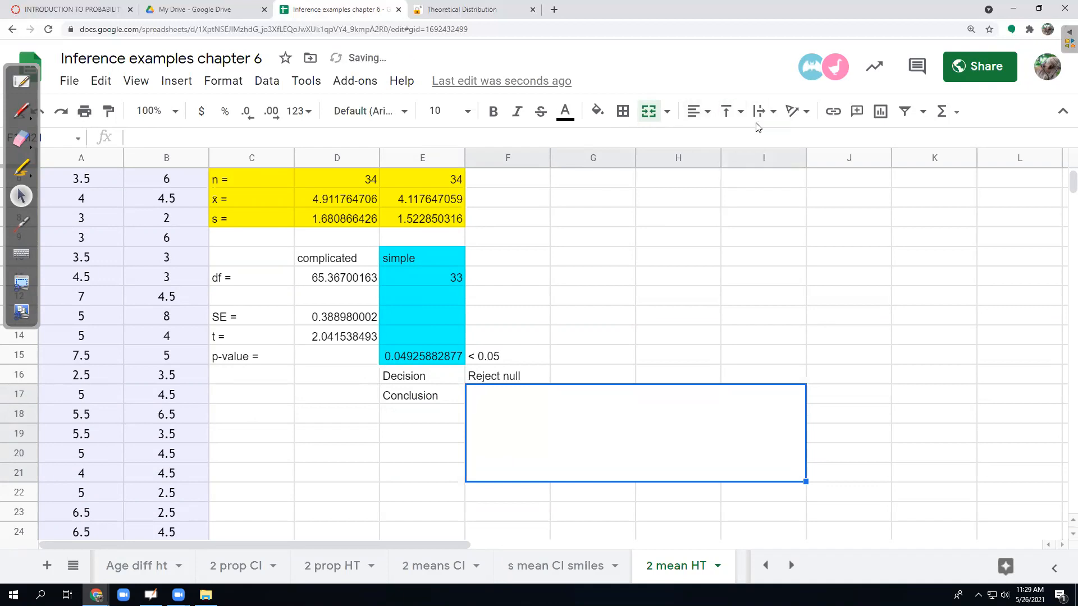
pyautogui.click(765, 111)
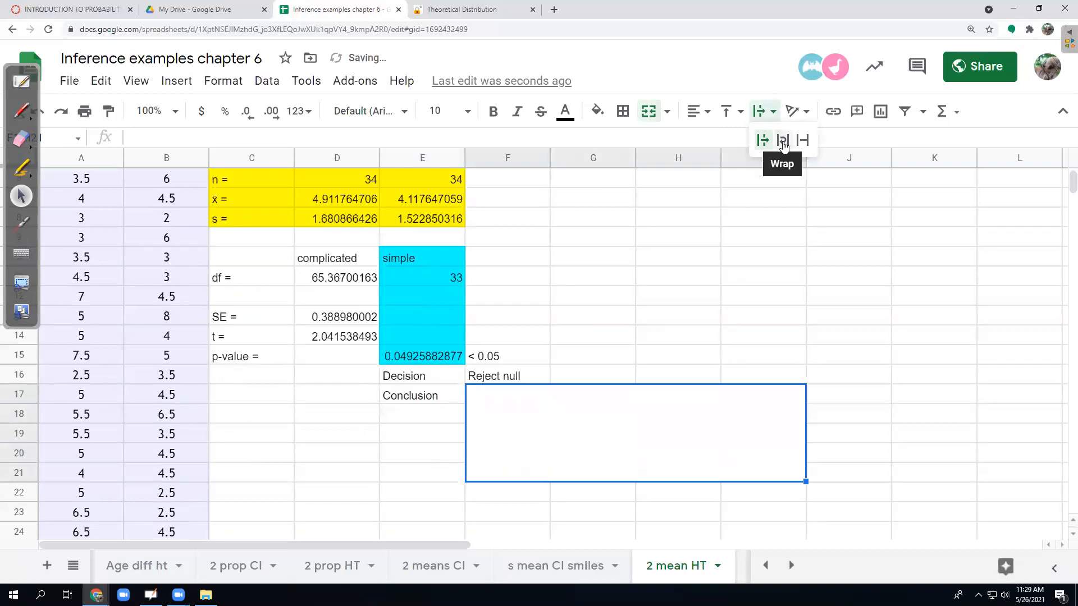
pyautogui.click(784, 141)
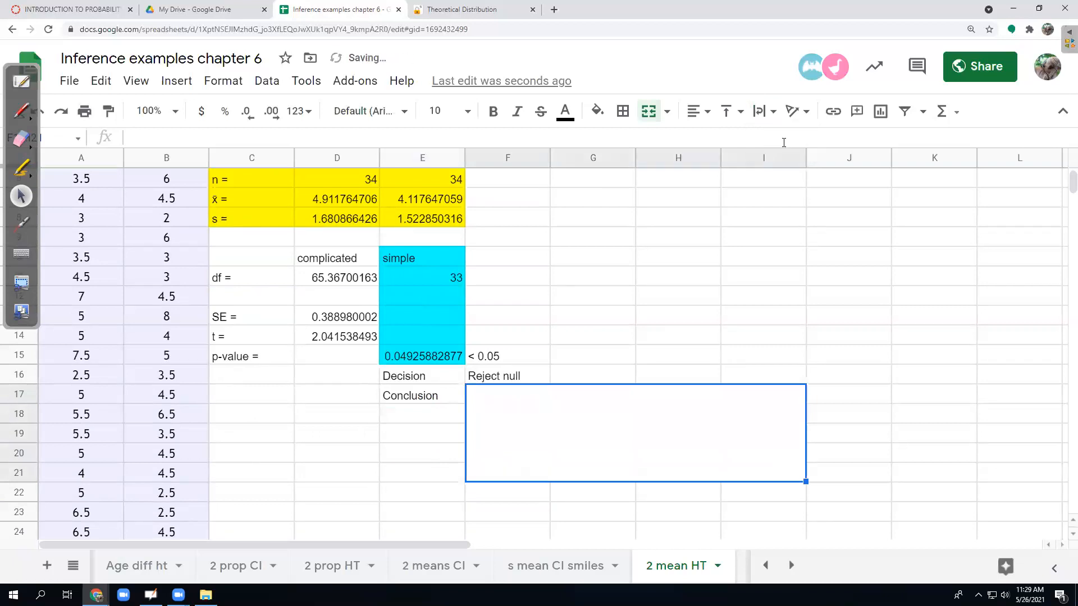
# - Enter in the merged cell "We somewhat strong evidence that smiling vs a neutral expression during a hearing will lead to a more lenient sentence."
pyautogui.doubleClick(522, 412)
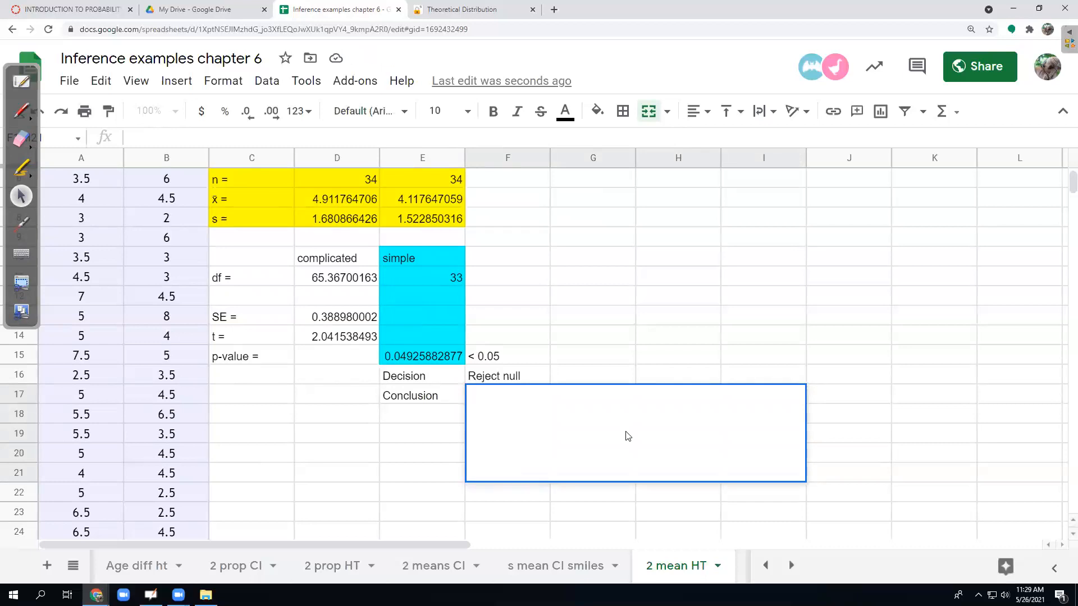
pyautogui.write('We')
pyautogui.write('somew')
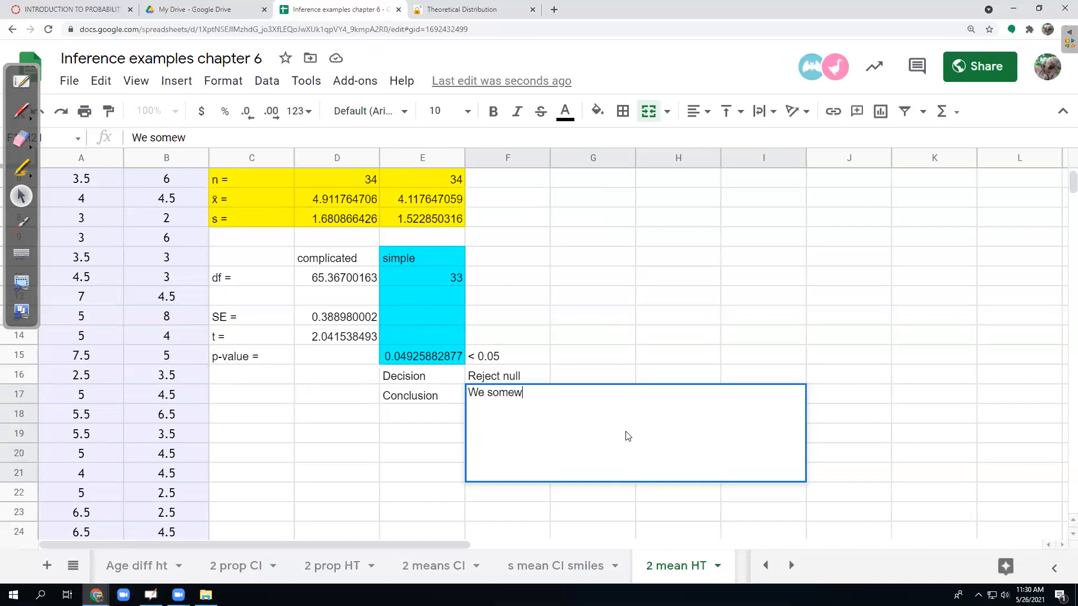
pyautogui.write('hat strong ')
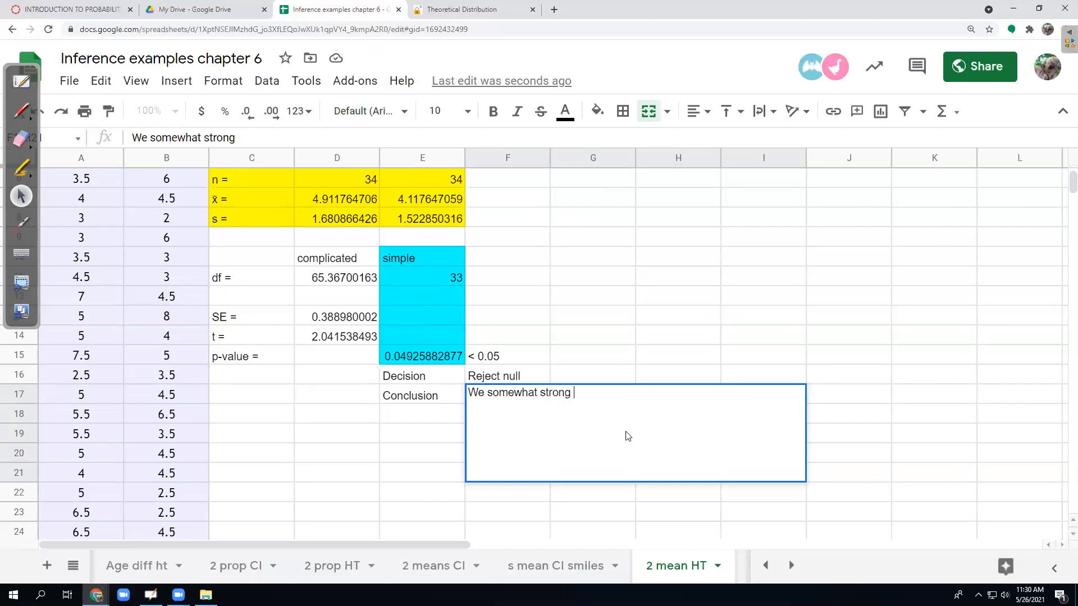
pyautogui.write('evidence t')
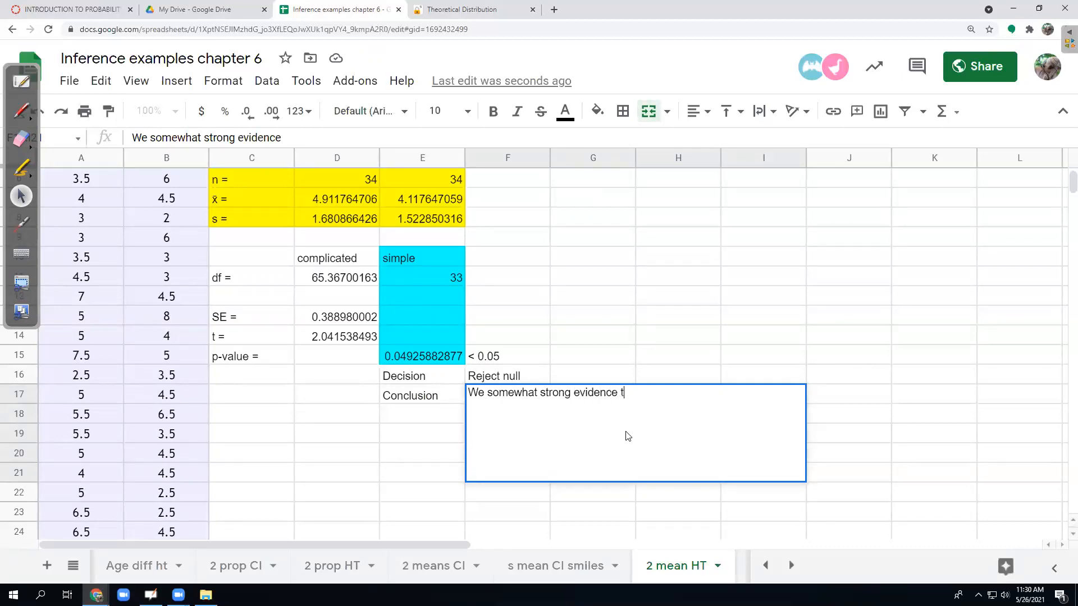
pyautogui.write('hat smiling')
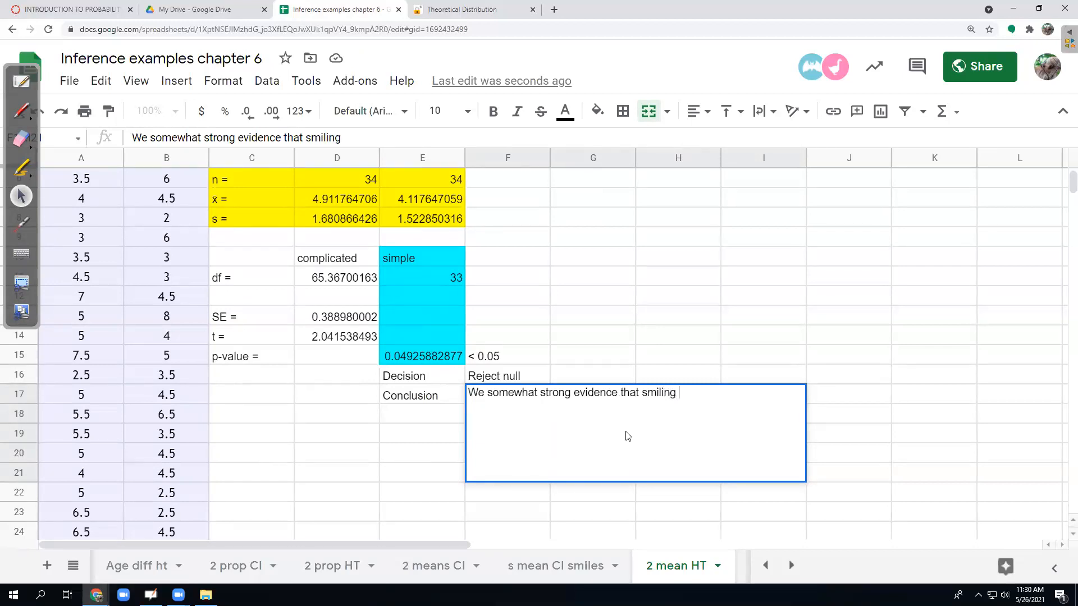
pyautogui.write(' vs a neutral ext')
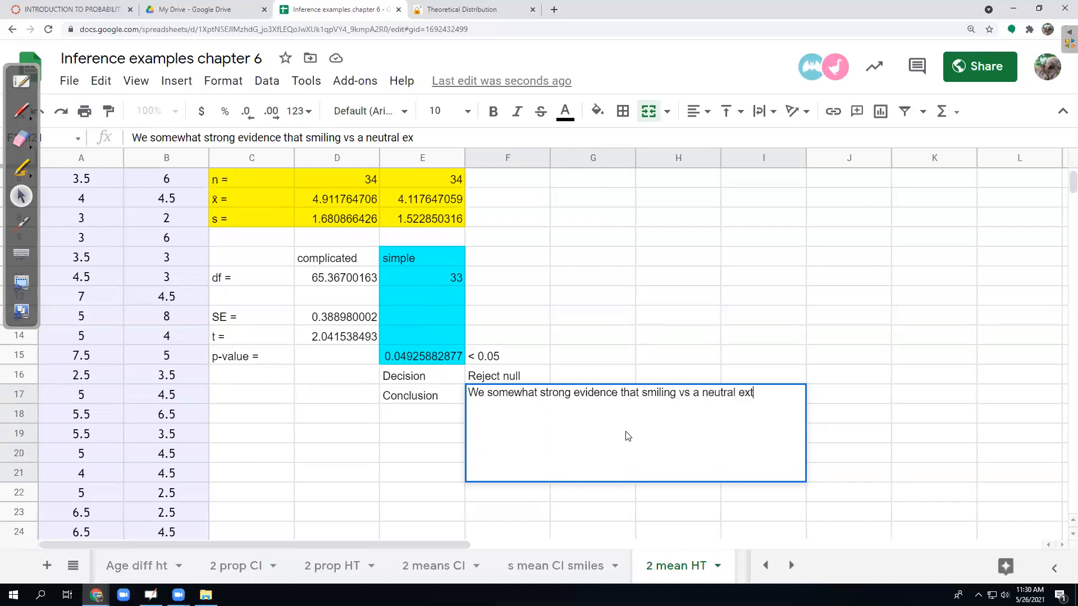
pyautogui.write('ression')
pyautogui.press('BackSpace')
pyautogui.press('BackSpace')
pyautogui.press('BackSpace')
pyautogui.press('BackSpace')
pyautogui.press('BackSpace')
pyautogui.press('BackSpace')
pyautogui.press('BackSpace')
pyautogui.press('BackSpace')
pyautogui.press('BackSpace')
pyautogui.write('s')
pyautogui.press('BackSpace')
pyautogui.write('xpression disin')
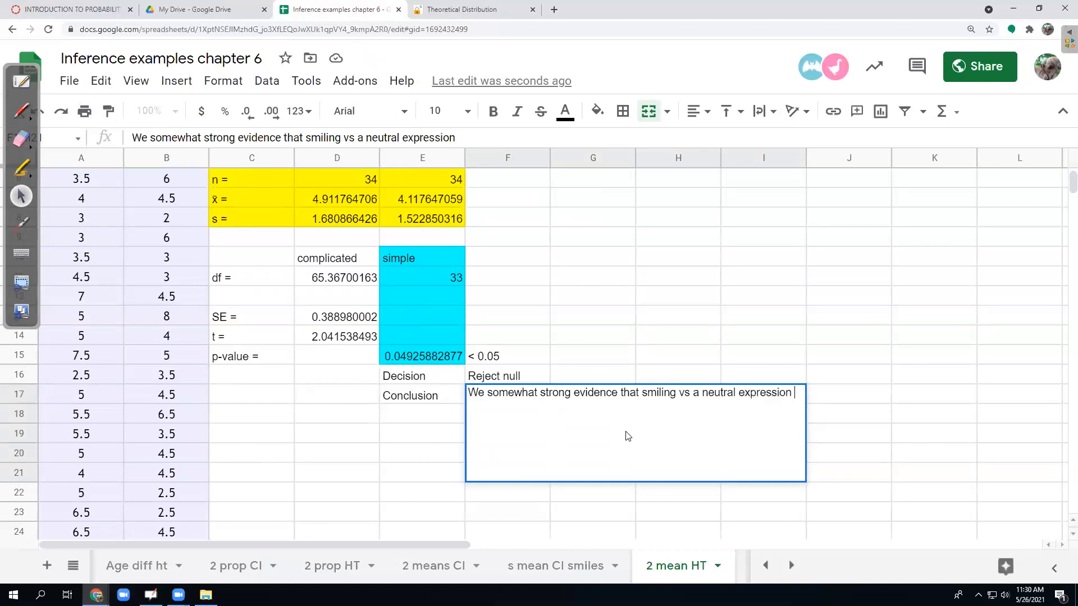
pyautogui.write('g a')
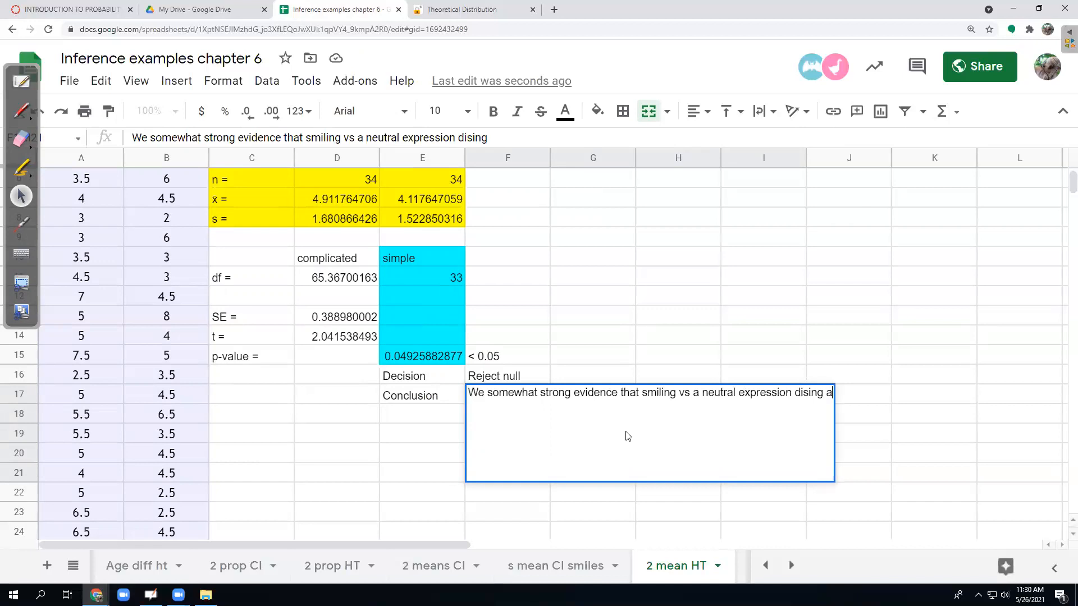
pyautogui.press('BackSpace')
pyautogui.press('BackSpace')
pyautogui.press('BackSpace')
pyautogui.press('BackSpace')
pyautogui.press('BackSpace')
pyautogui.press('BackSpace')
pyautogui.press('BackSpace')
pyautogui.write('uring a hear')
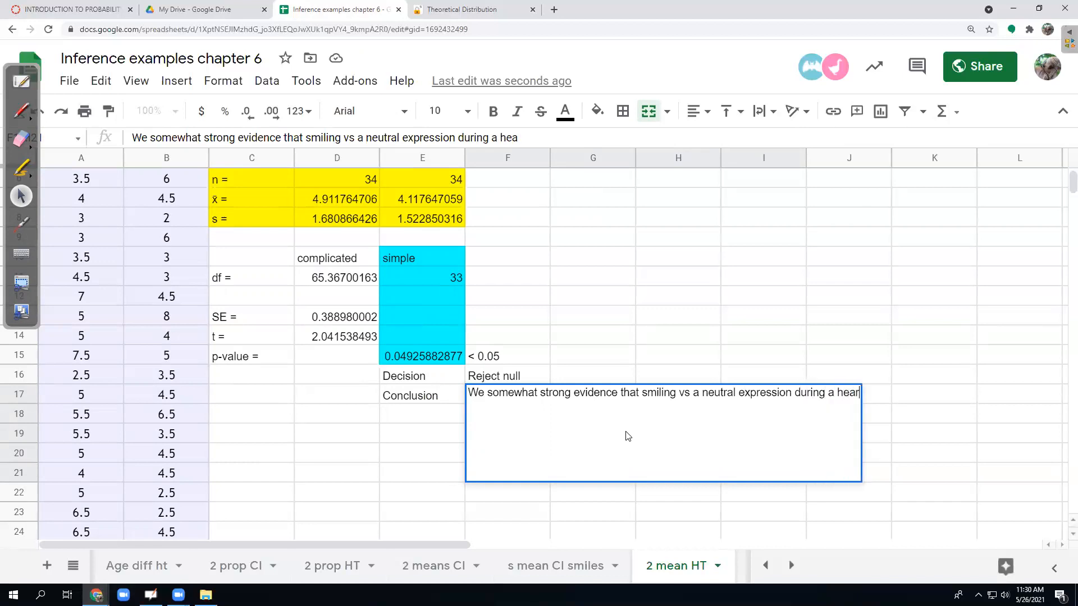
pyautogui.write('ing will lead to a ')
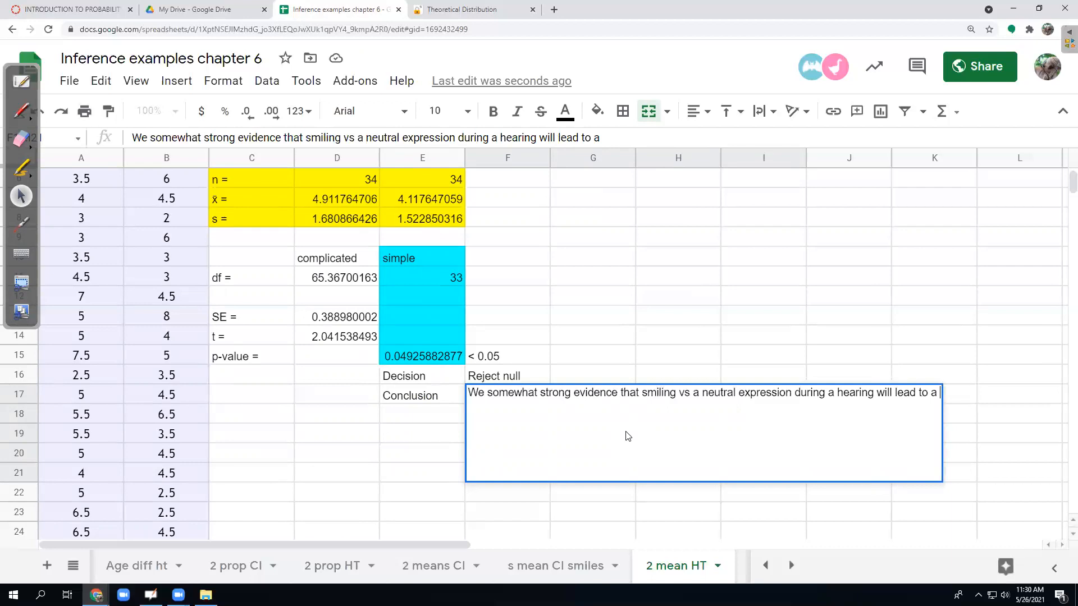
pyautogui.write('mor')
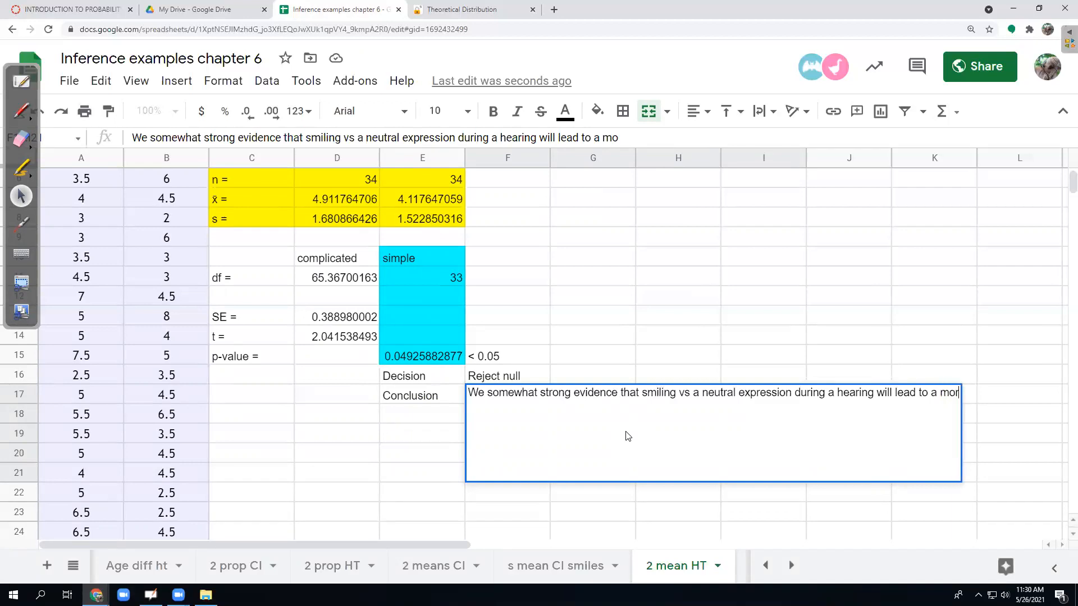
pyautogui.write('e lenie')
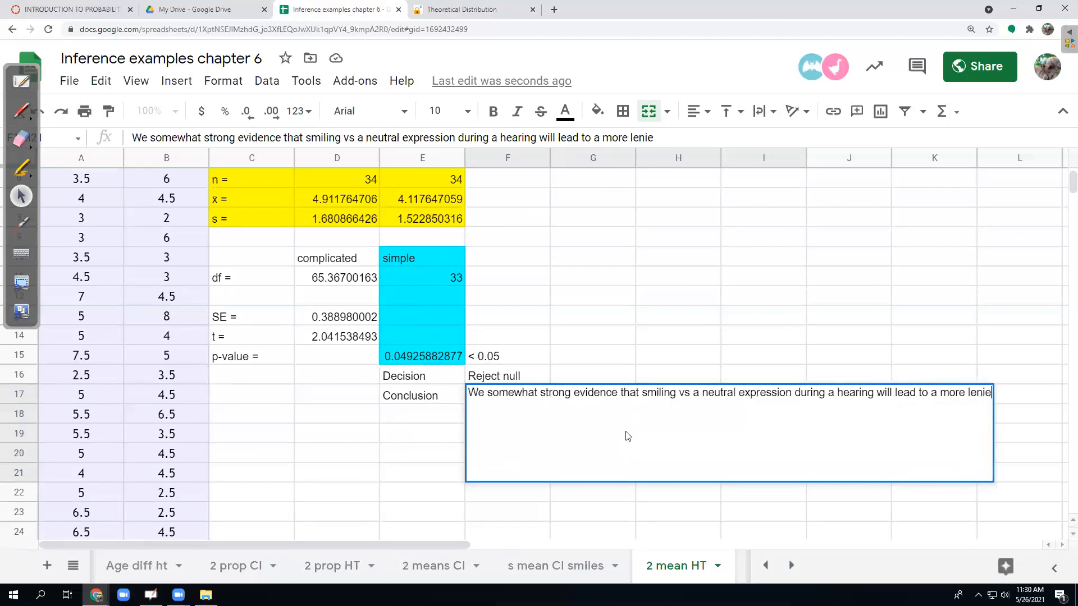
pyautogui.write('nt sentence.')
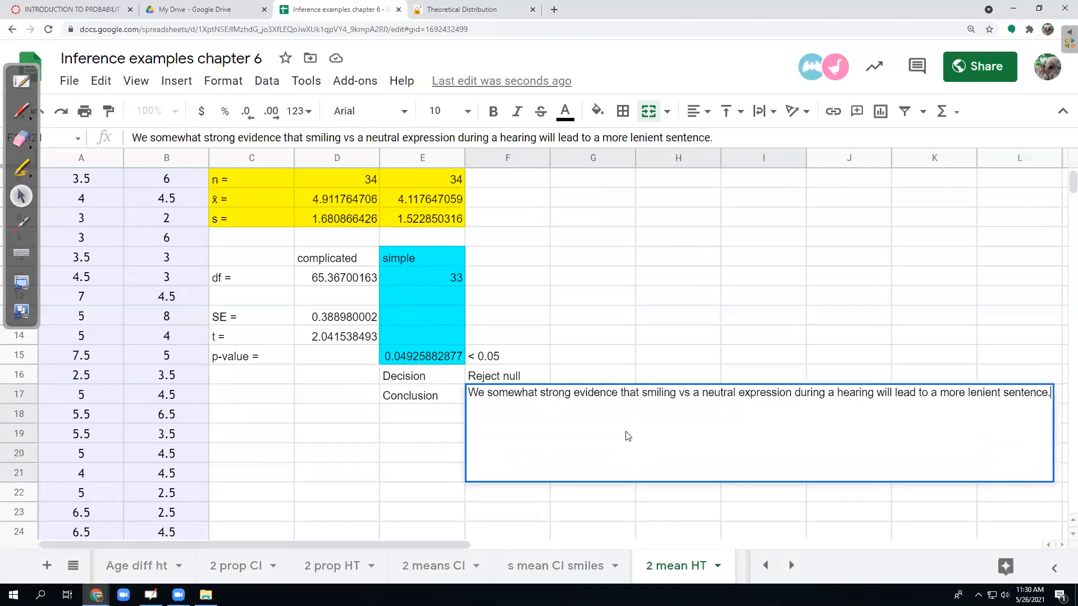
pyautogui.press('Return')
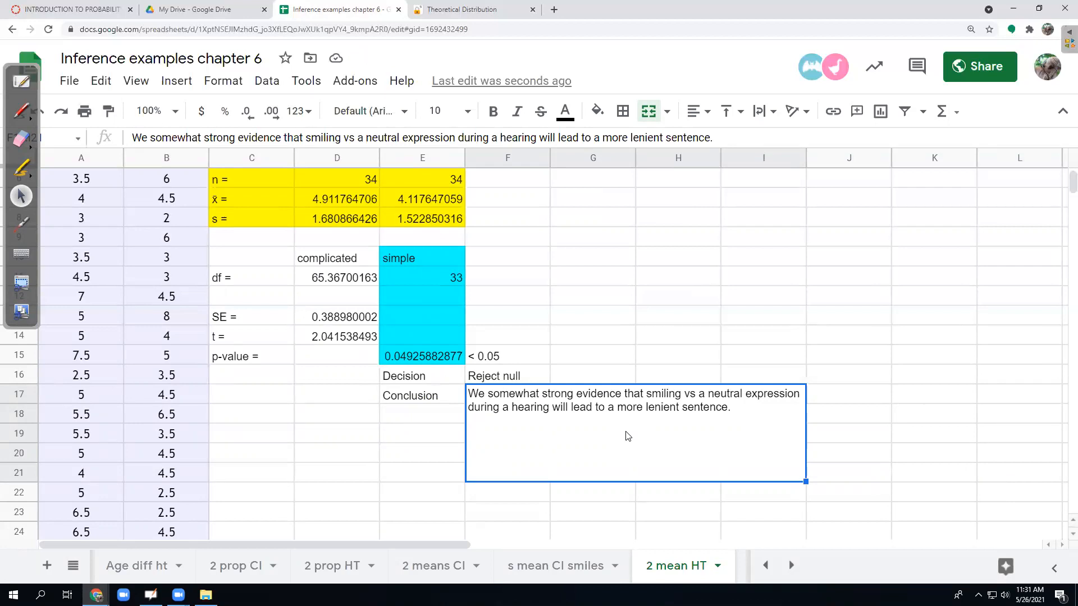
# - Replace the word "somewhat" in the conclusion sentence with "have mediocre"
pyautogui.doubleClick(506, 399)
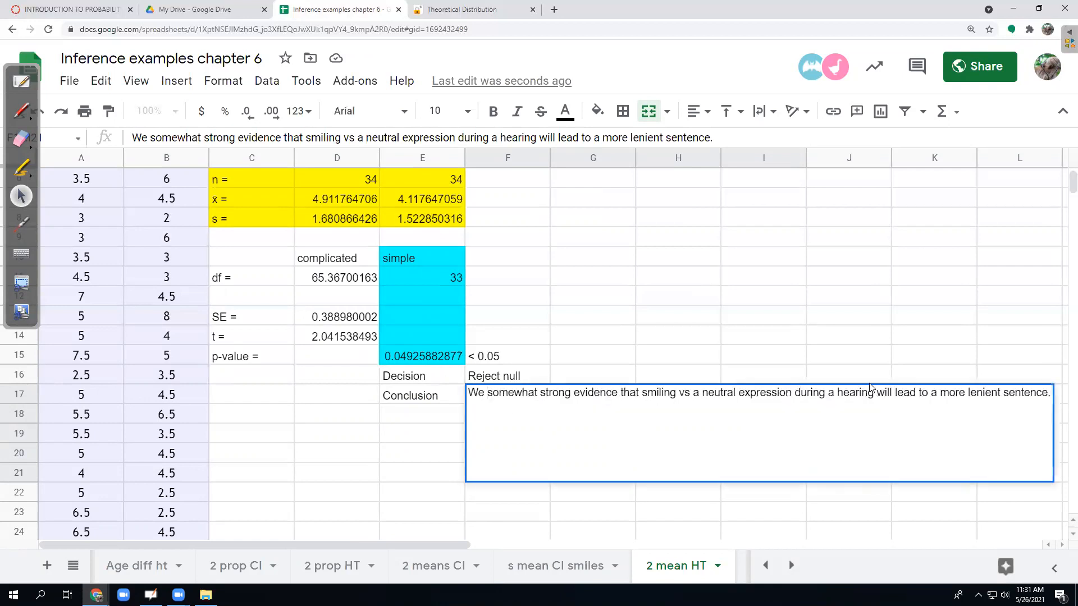
pyautogui.hotkey('shift', 'Right')
pyautogui.hotkey('shift', 'Right')
pyautogui.hotkey('shift', 'Right')
pyautogui.hotkey('shift', 'Right')
pyautogui.hotkey('shift', 'Right')
pyautogui.hotkey('shift', 'Right')
pyautogui.hotkey('shift', 'Right')
pyautogui.hotkey('shift', 'Right')
pyautogui.hotkey('shift', 'Right')
pyautogui.write('have me')
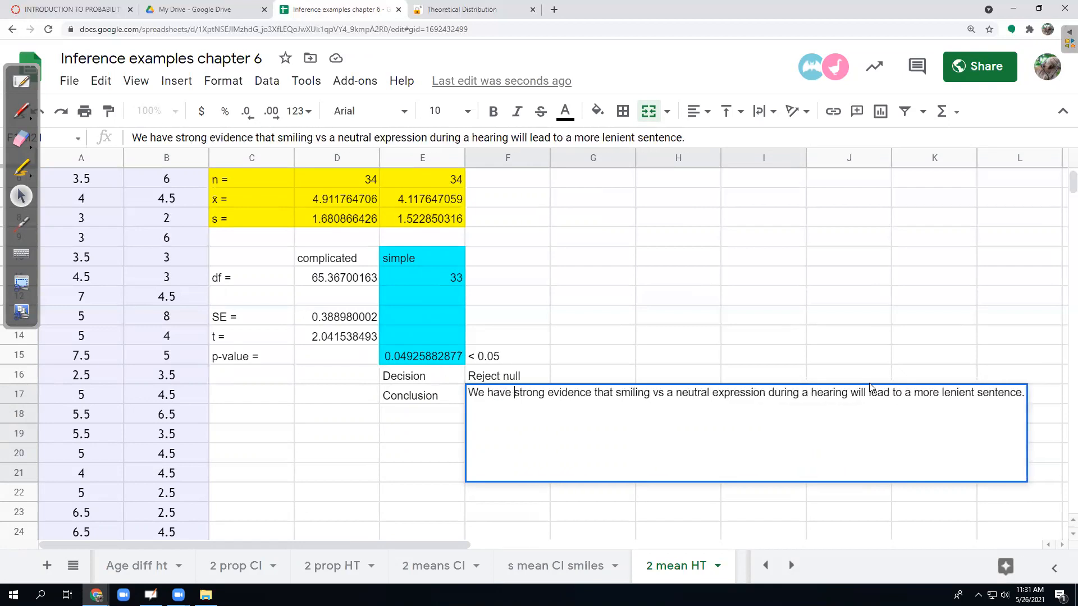
pyautogui.write('diocr')
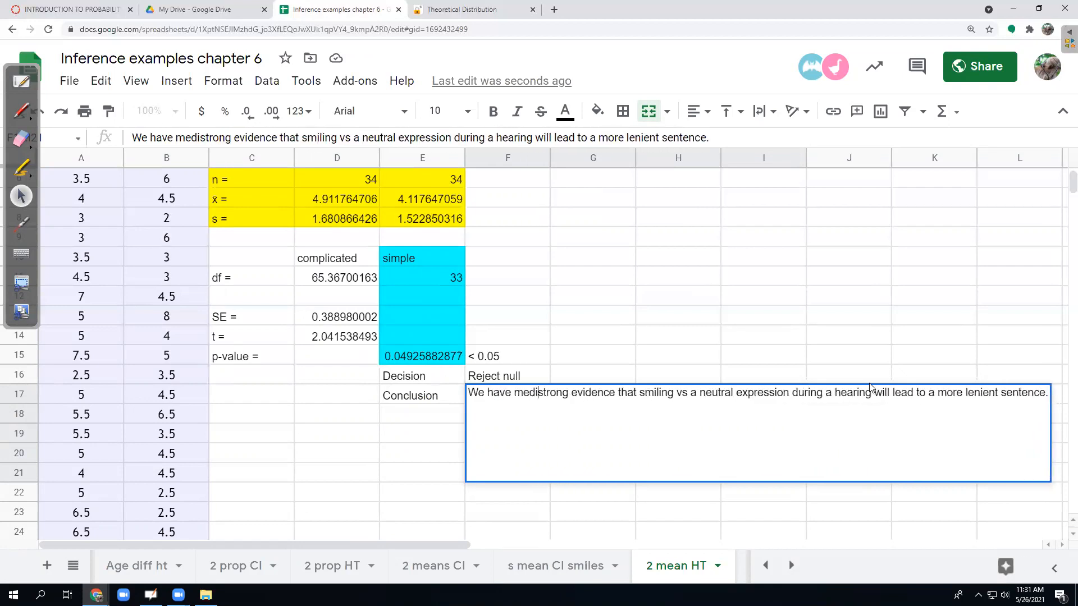
pyautogui.write('e')
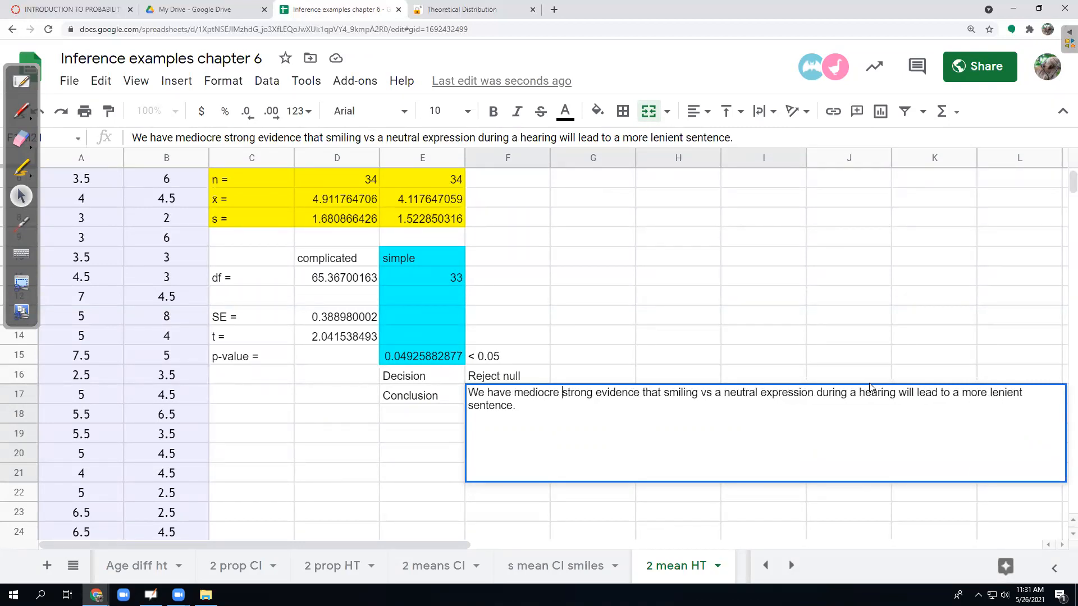
# - Delete the word "strong" before "evidence" in the conclusion sentence and commit the edited cell
pyautogui.hotkey('shift', 'Right')
pyautogui.hotkey('shift', 'Right')
pyautogui.hotkey('shift', 'Right')
pyautogui.hotkey('shift', 'Right')
pyautogui.hotkey('shift', 'Right')
pyautogui.hotkey('shift', 'Right')
pyautogui.hotkey('shift', 'Right')
pyautogui.press('BackSpace')
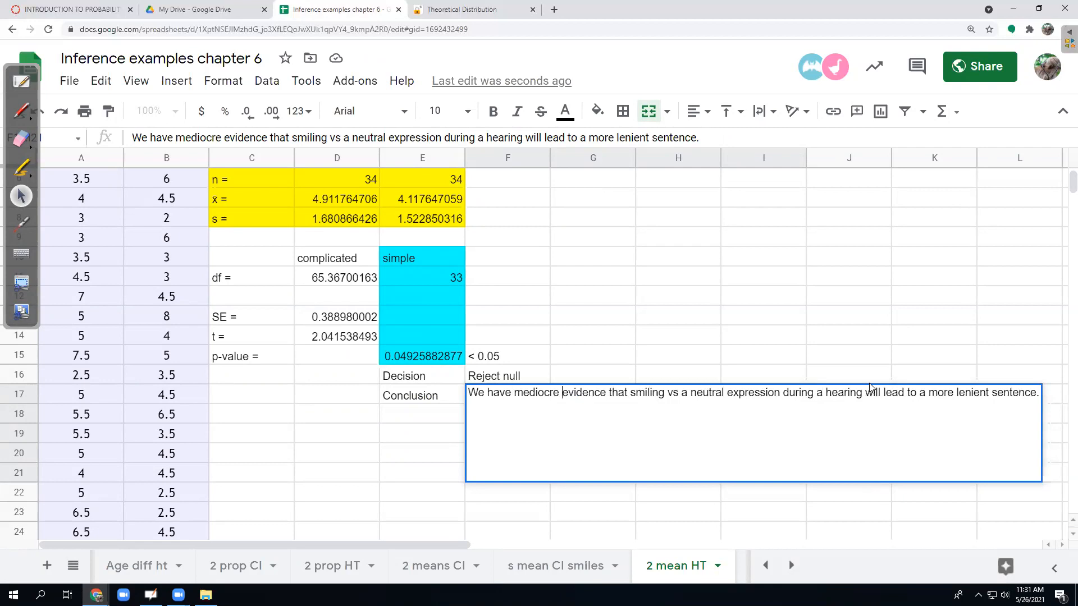
pyautogui.press('Return')
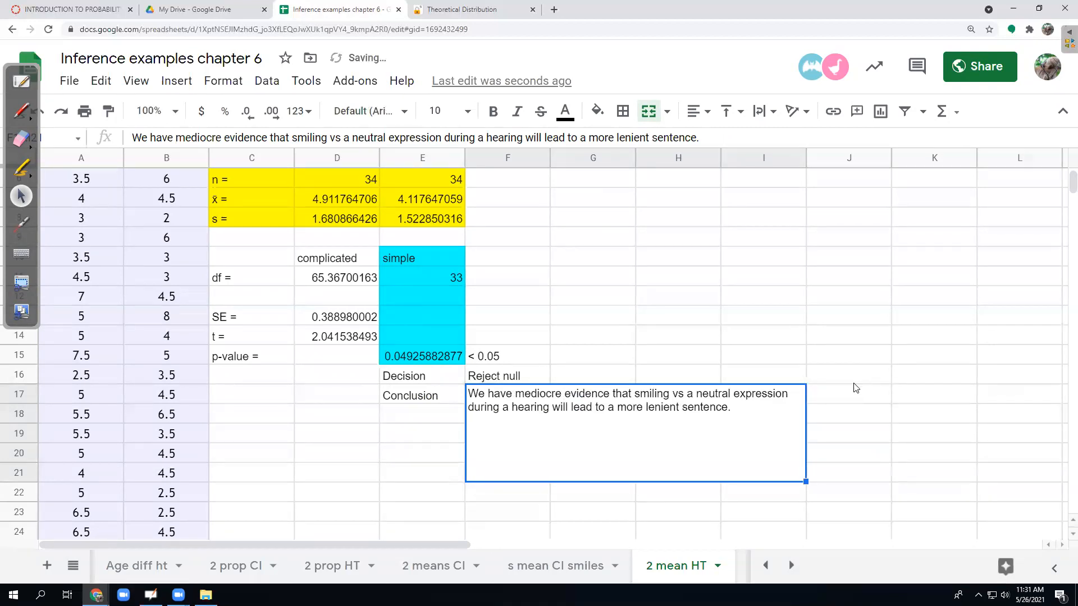
pyautogui.click(549, 323)
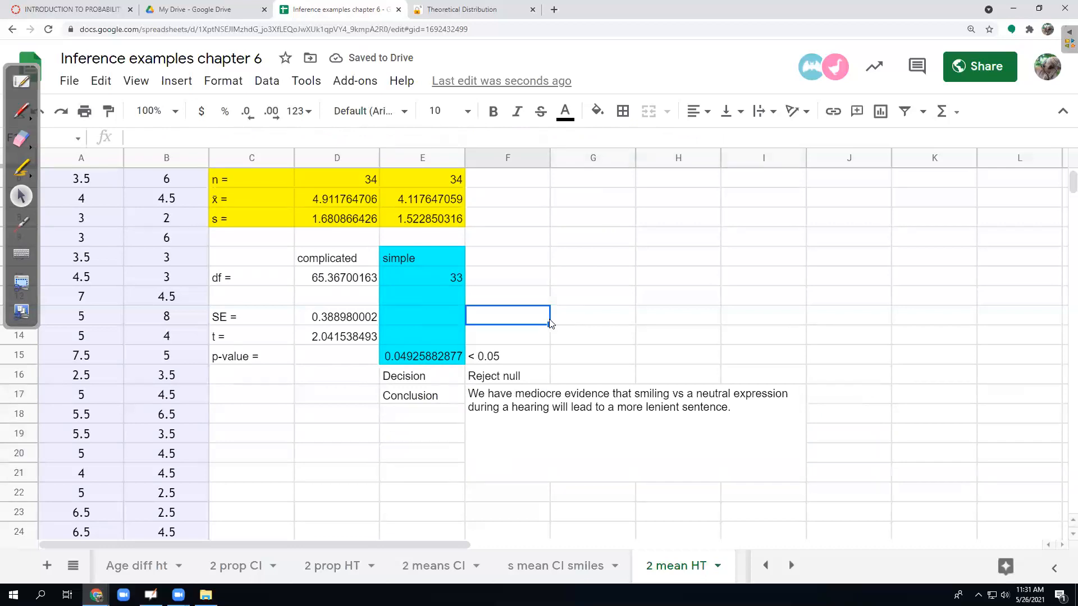